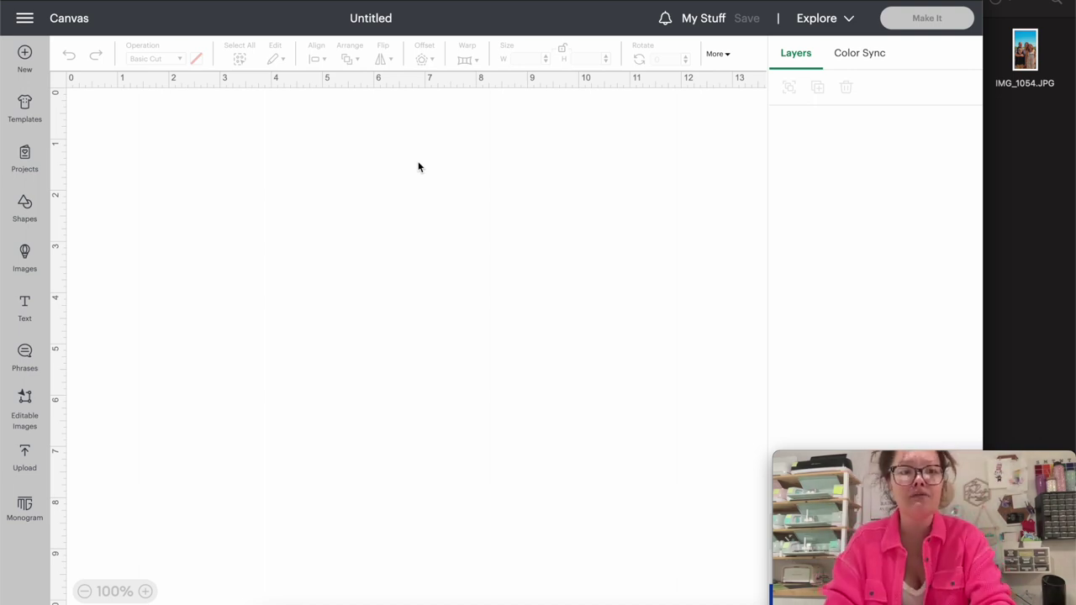
- Add a free square shape, unlock its proportions and resize it to 10 in wide by 4 in high
click(25, 210)
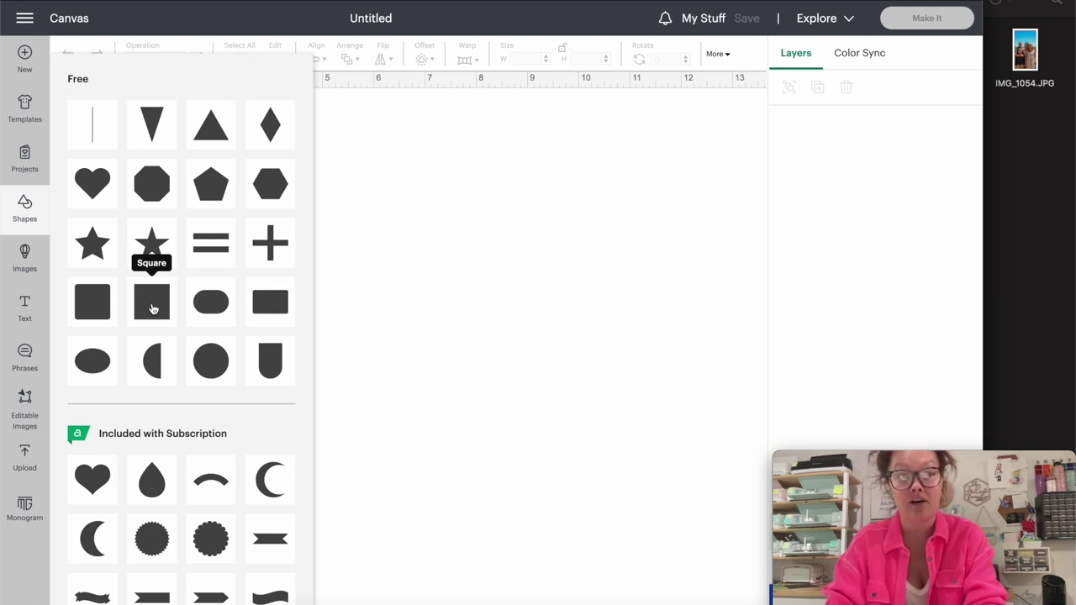
click(151, 308)
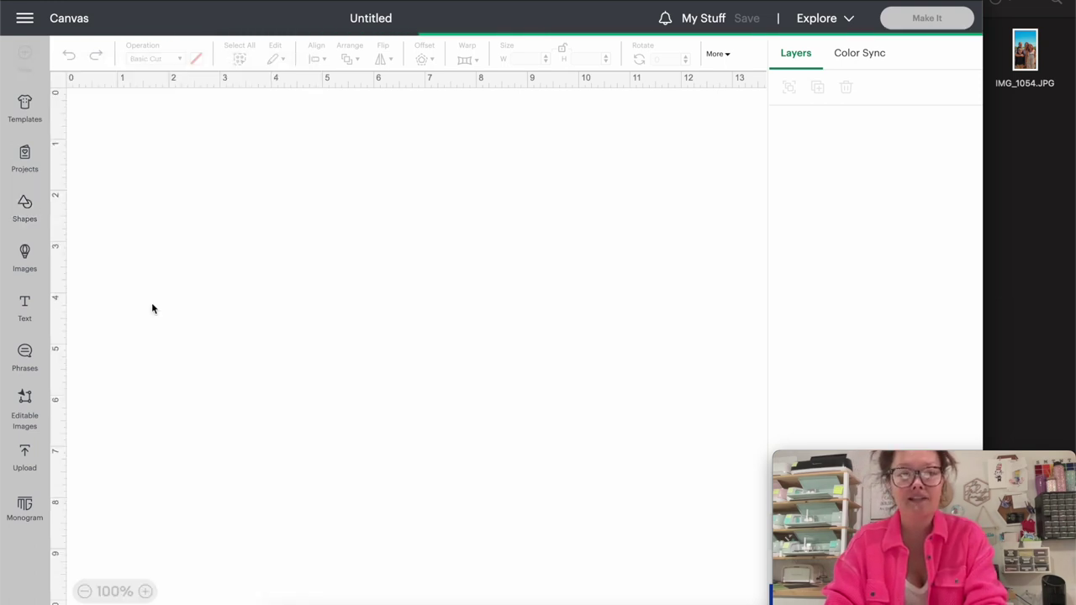
drag(151, 143, 412, 219)
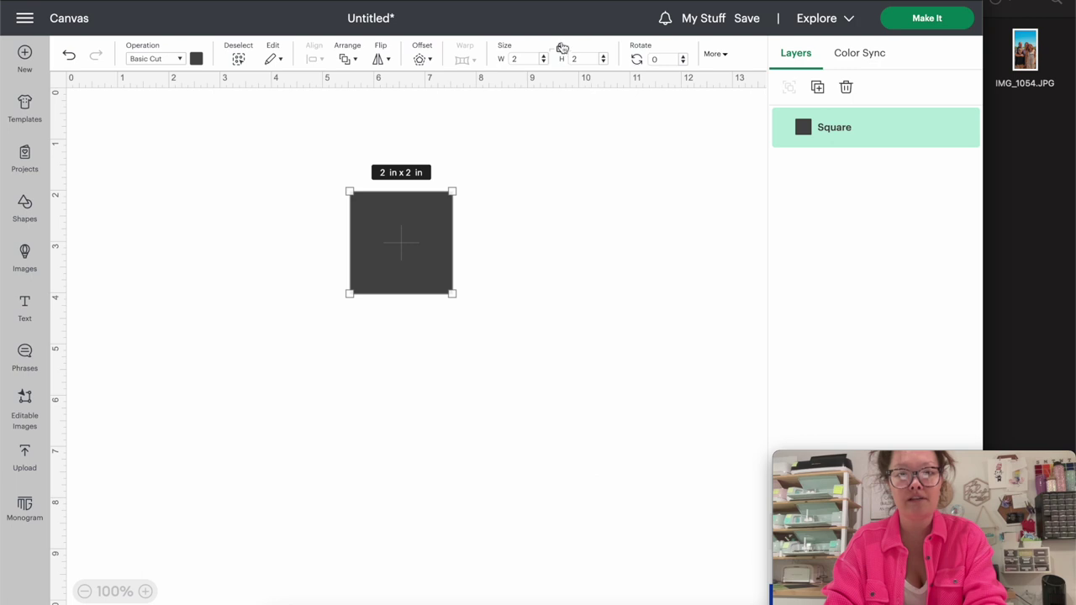
click(535, 59)
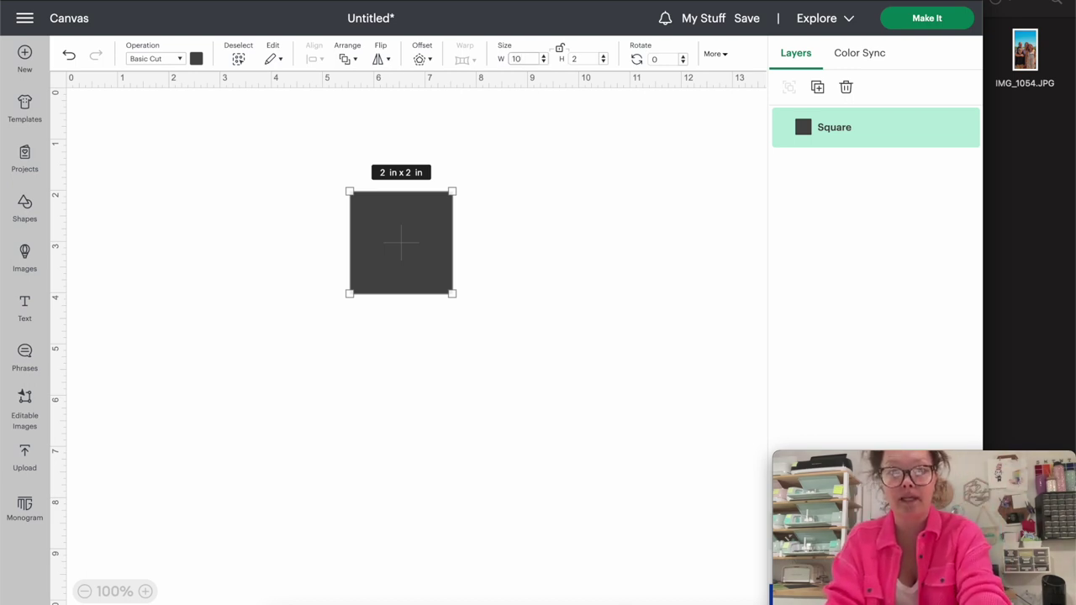
key(Tab)
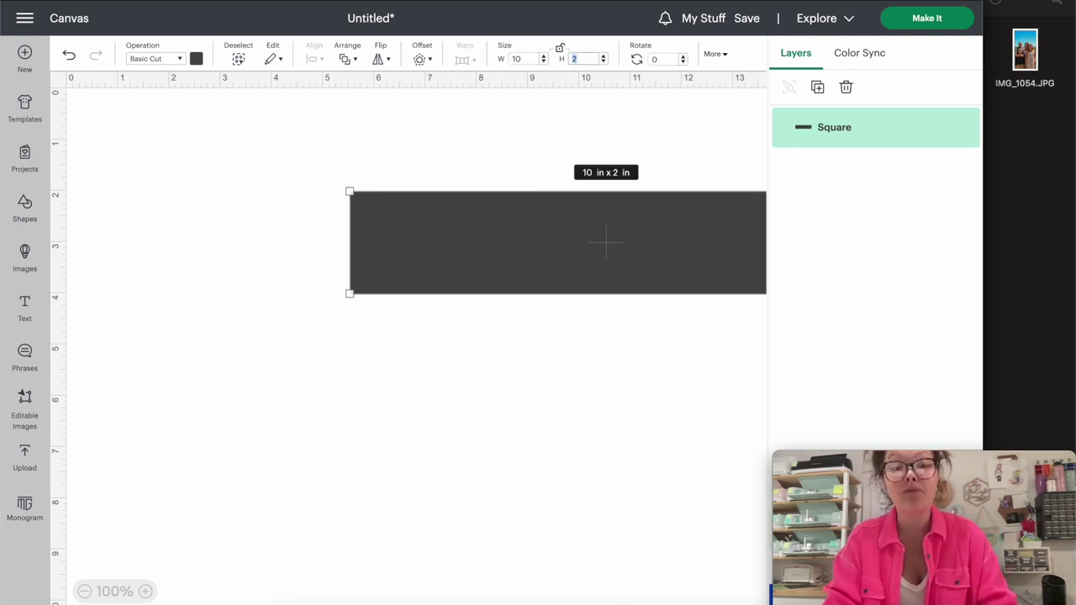
key(Return)
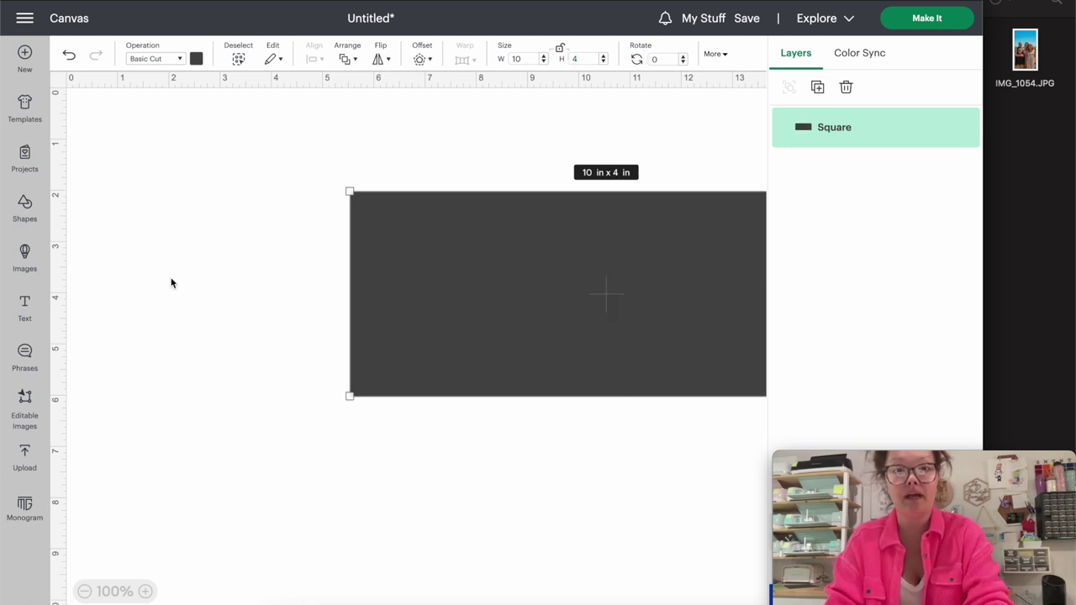
- Move the 10 × 4 in rectangle fully into the visible canvas area and change its operation to Guide
drag(519, 270, 277, 278)
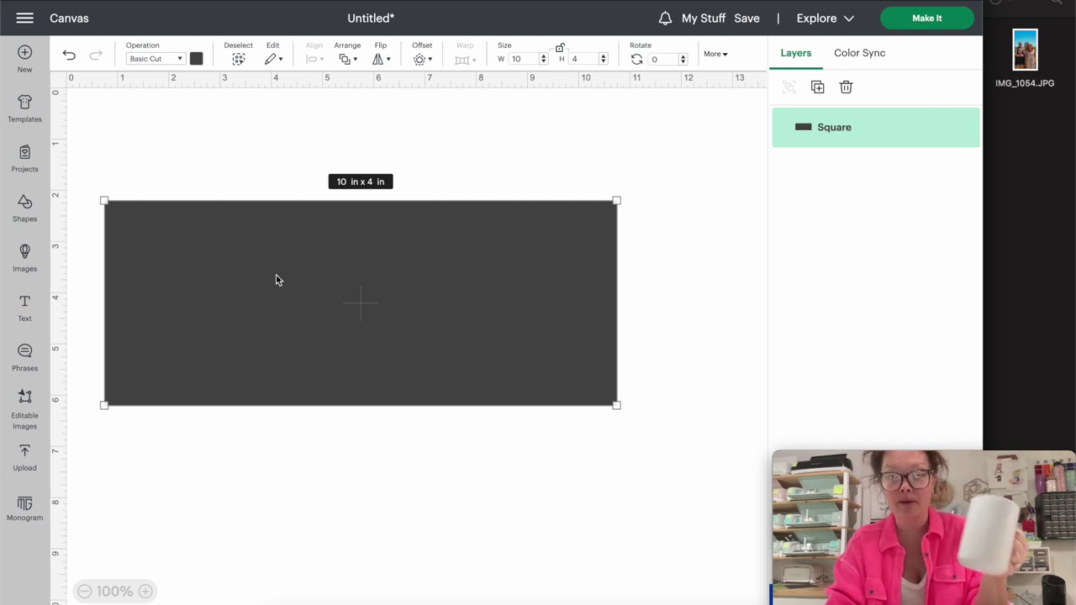
click(143, 60)
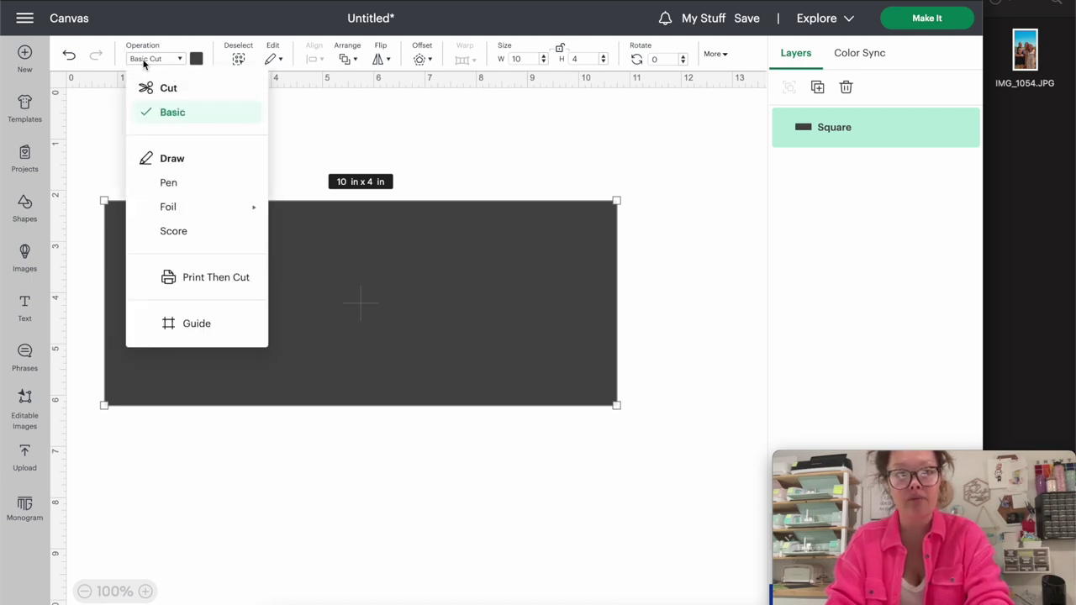
click(180, 324)
click(180, 326)
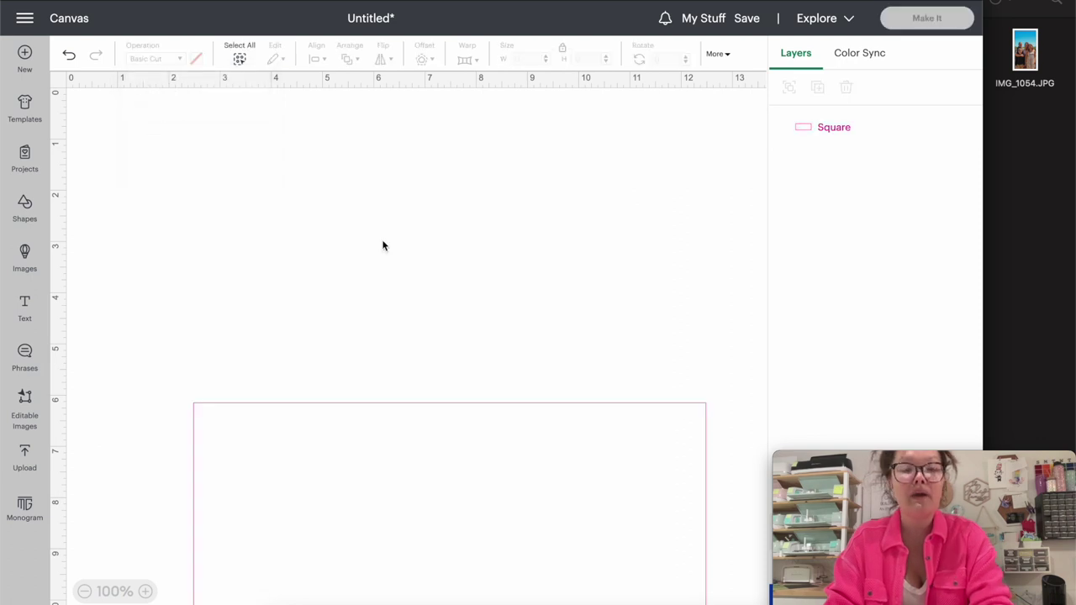
- Start an image upload with the group beach photo from the mothers day mug folder and set its image type to Complex
click(1056, 165)
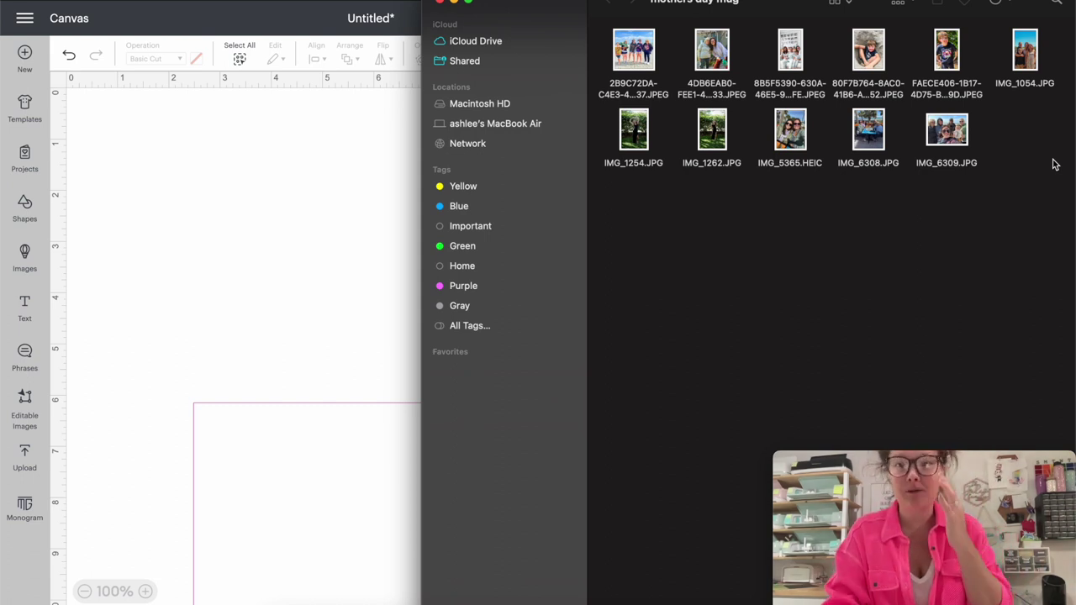
click(80, 332)
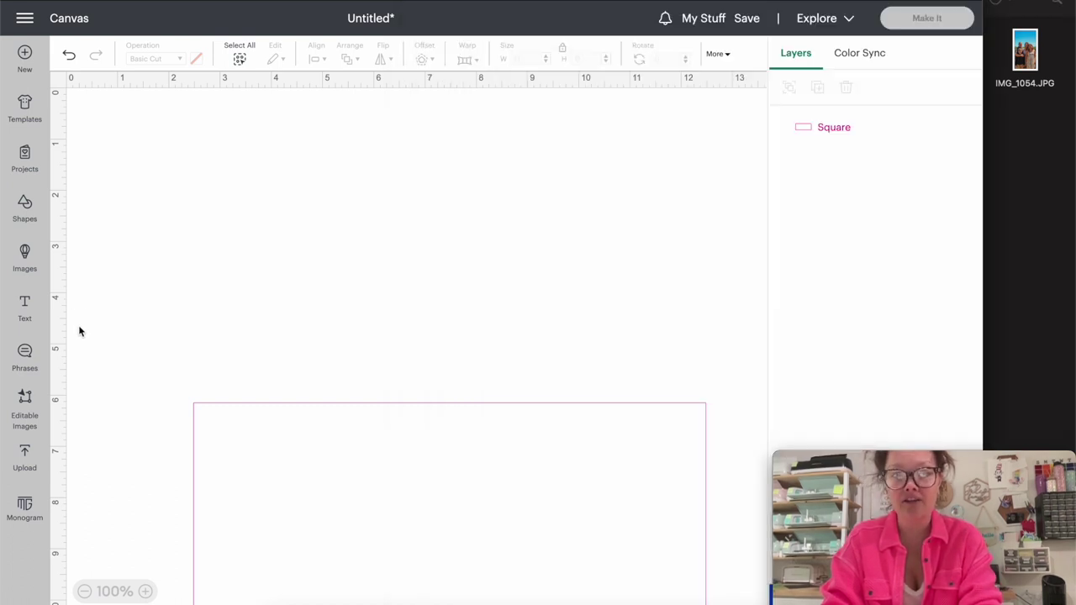
click(26, 461)
click(114, 252)
click(1046, 141)
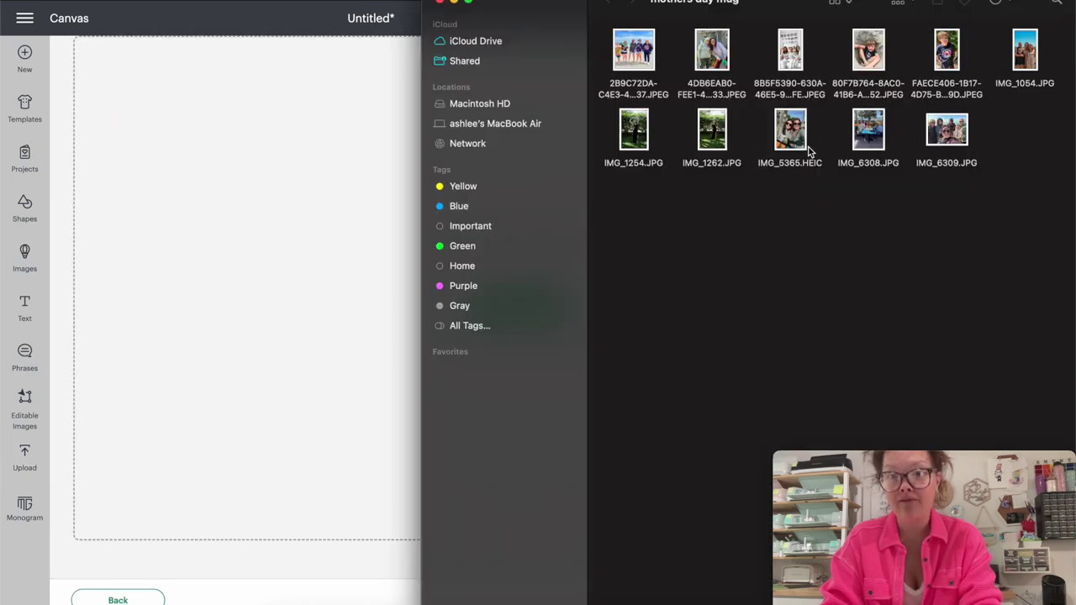
click(638, 54)
drag(637, 54, 326, 231)
click(624, 368)
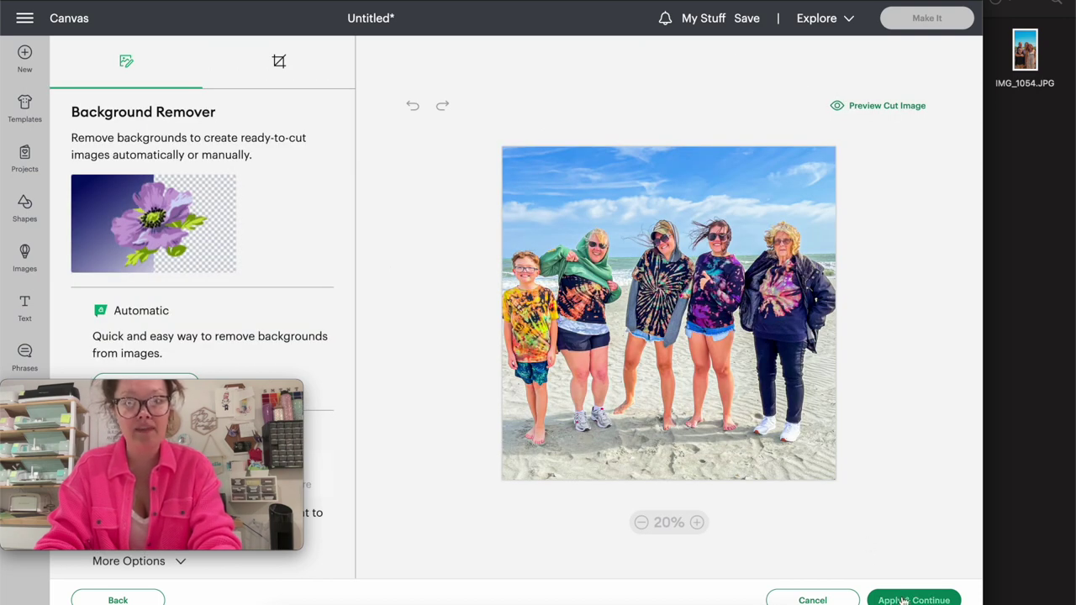
- Keep the beach photo's background, make it a Print Then Cut image, name it "mothers day" and upload it
click(904, 601)
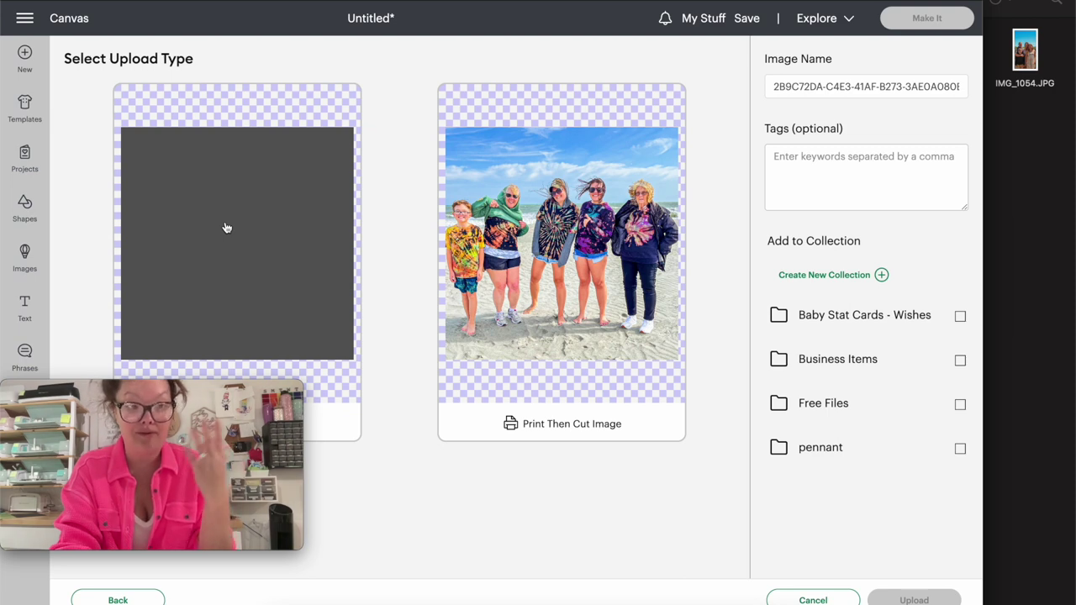
click(538, 267)
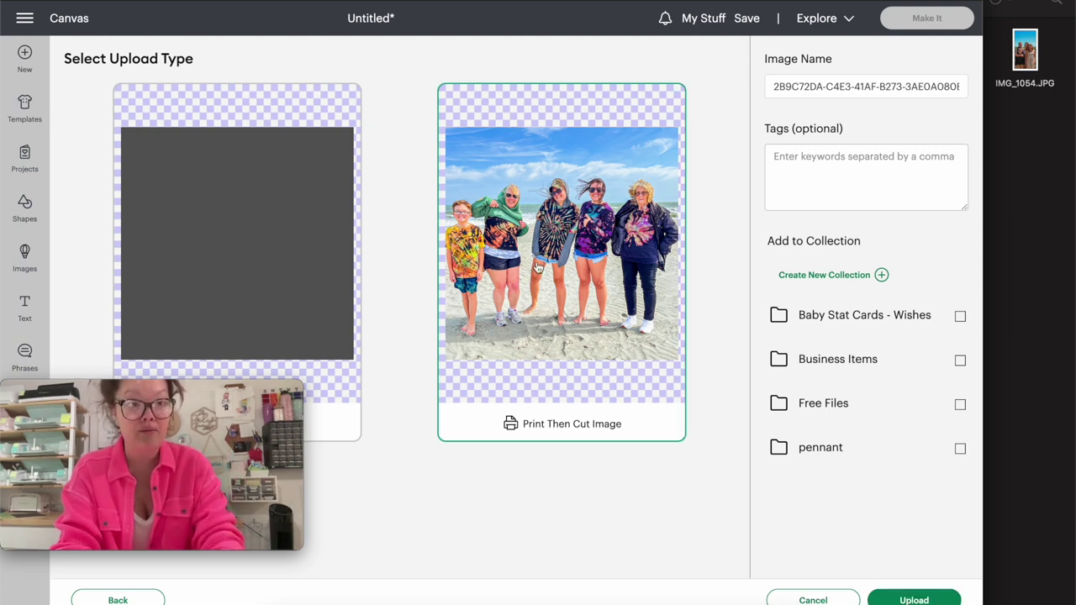
click(869, 87)
key(super+a)
text(mo)
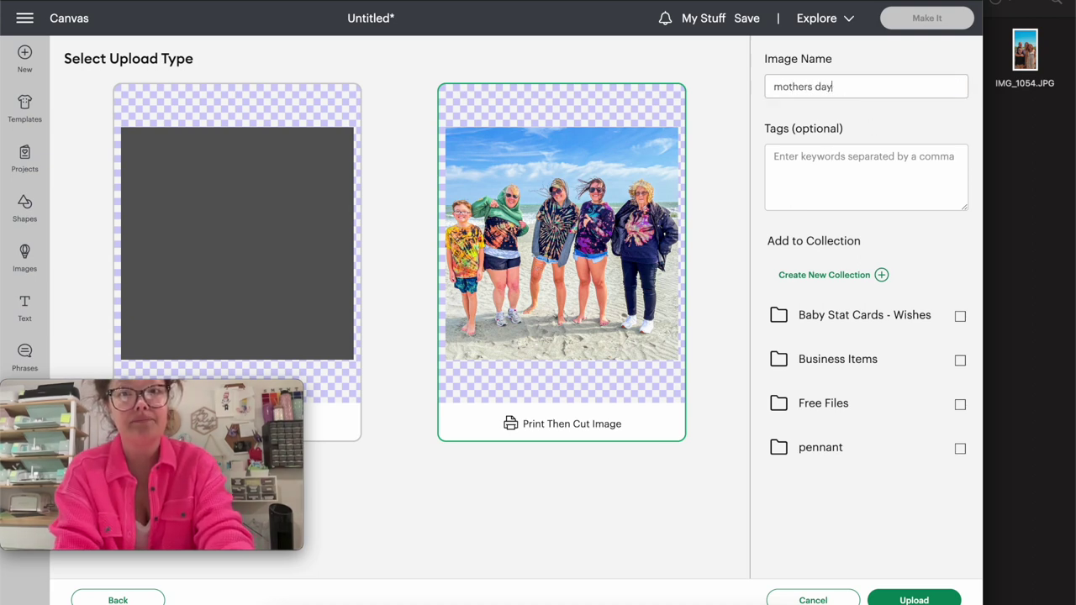
key(super+a)
key(Return)
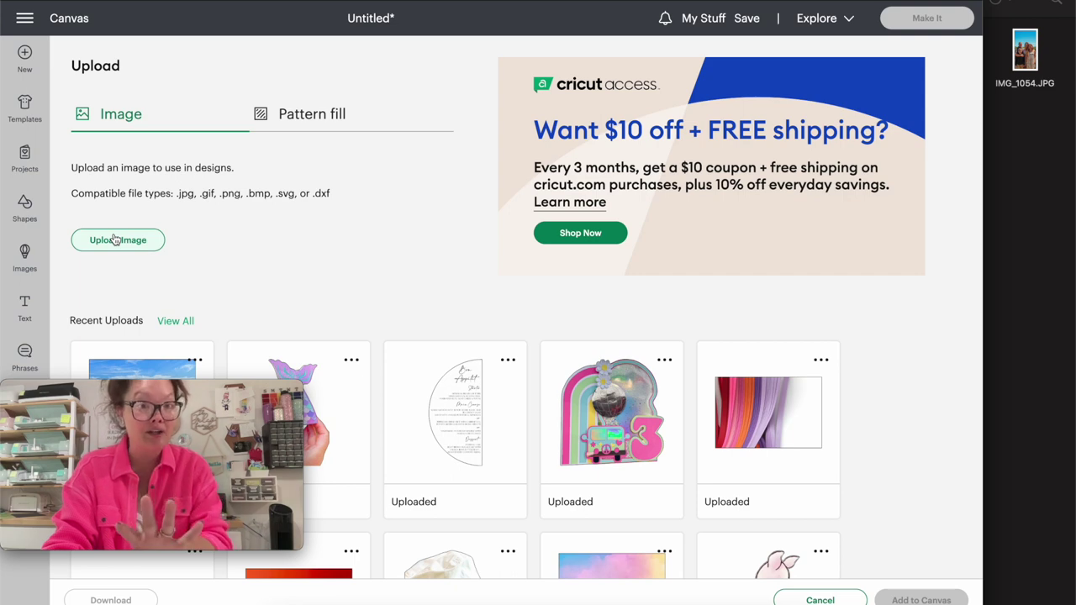
- Upload the second photo in the folder, showing two women under a tree, as a Complex image with its background kept
click(115, 239)
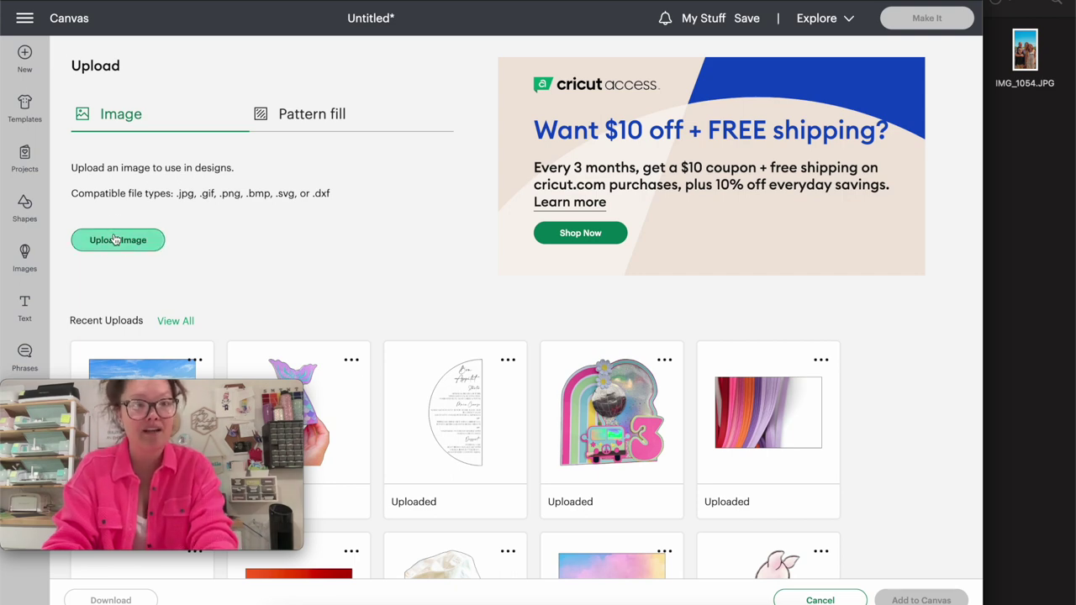
click(1030, 159)
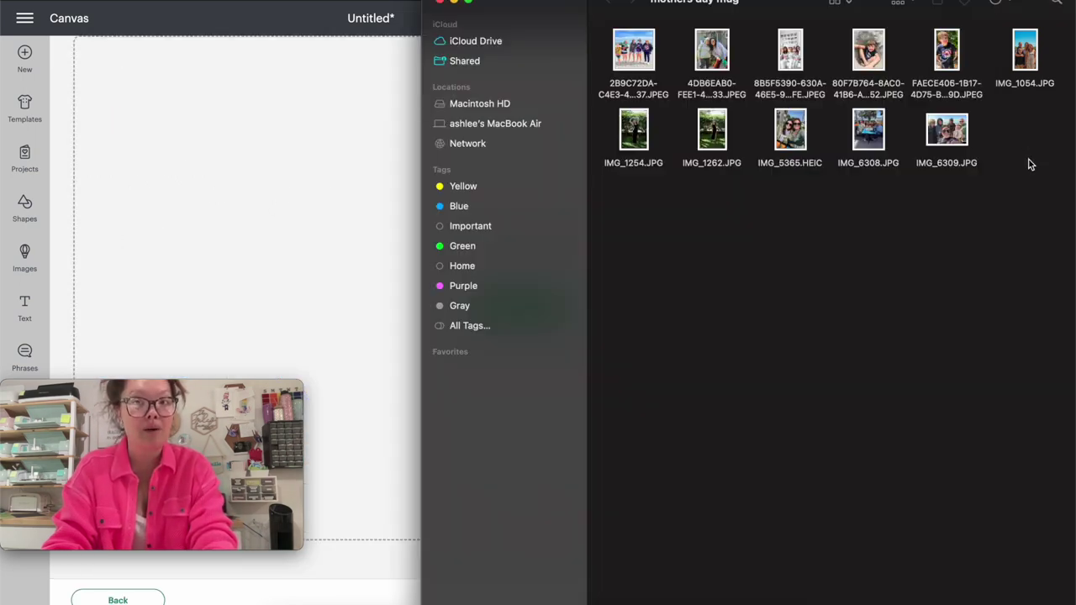
click(711, 58)
drag(712, 57, 305, 196)
click(619, 382)
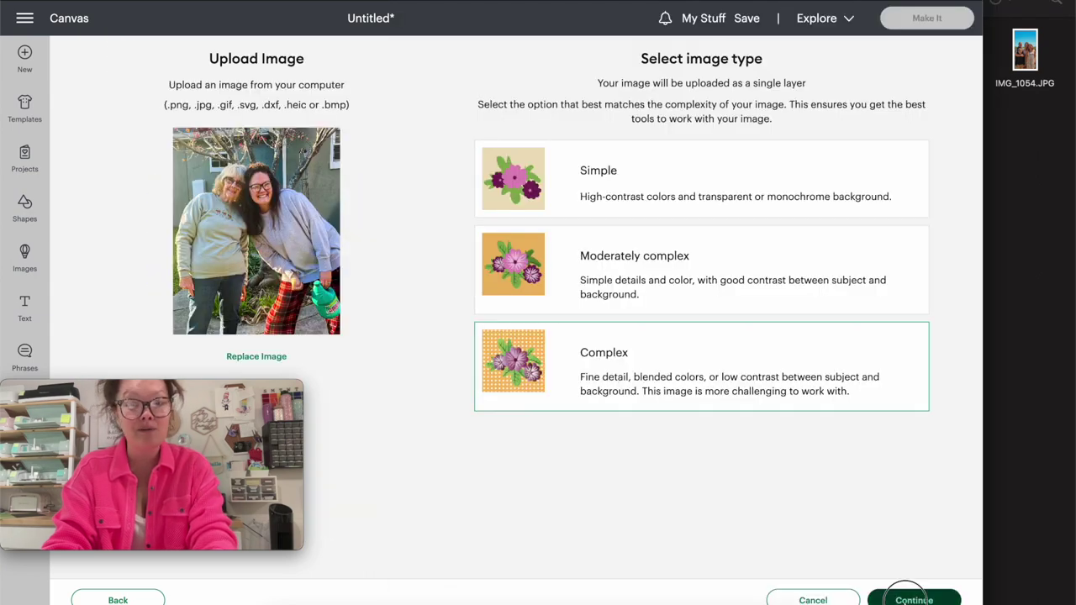
click(914, 599)
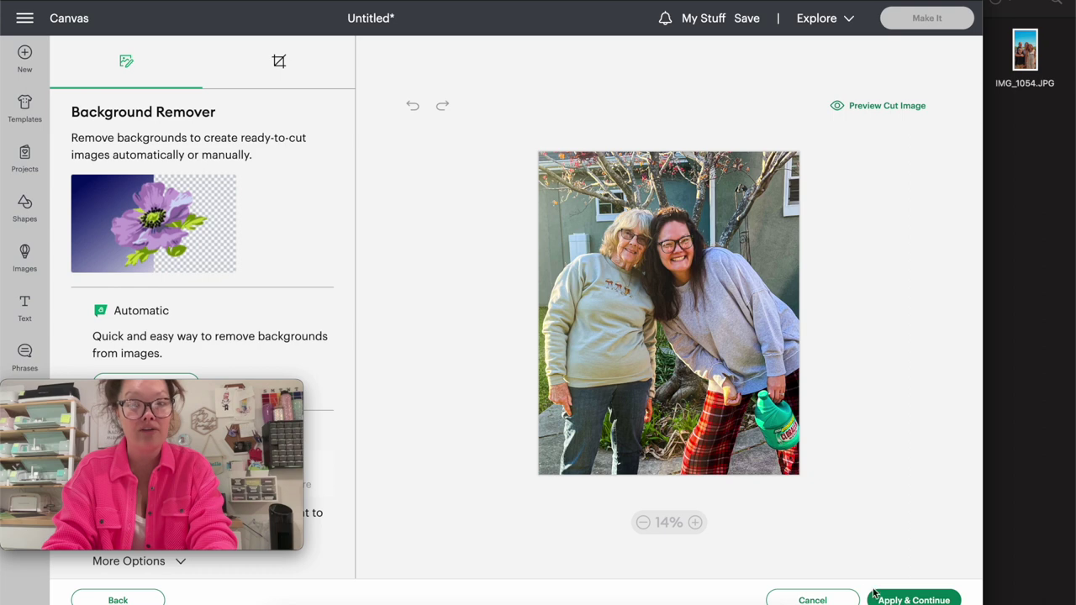
click(896, 598)
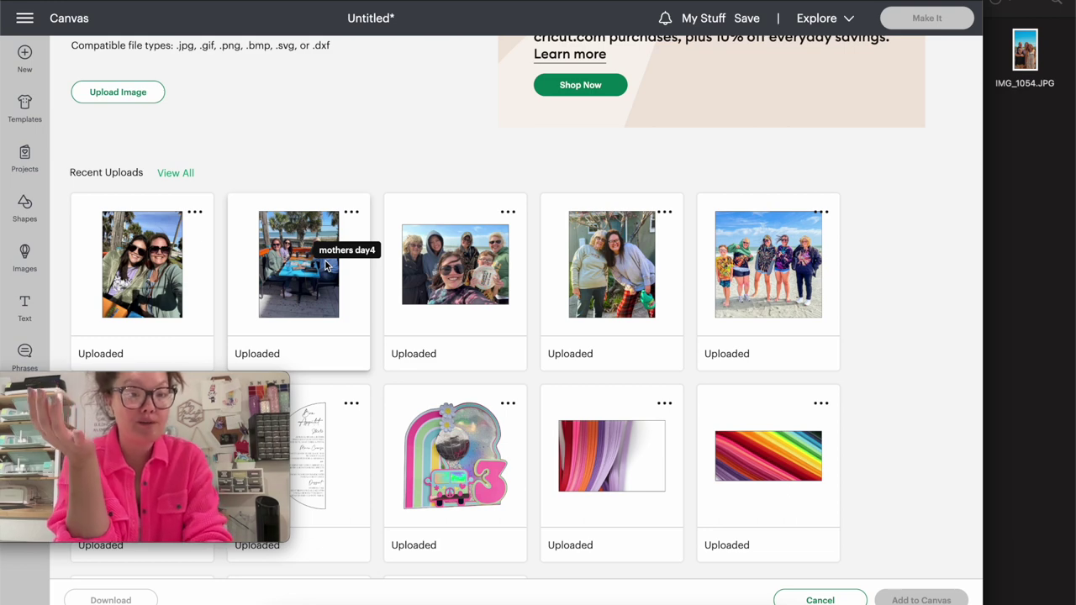
- Select the five family photos among the recent uploads and add them to the canvas
click(210, 269)
click(298, 265)
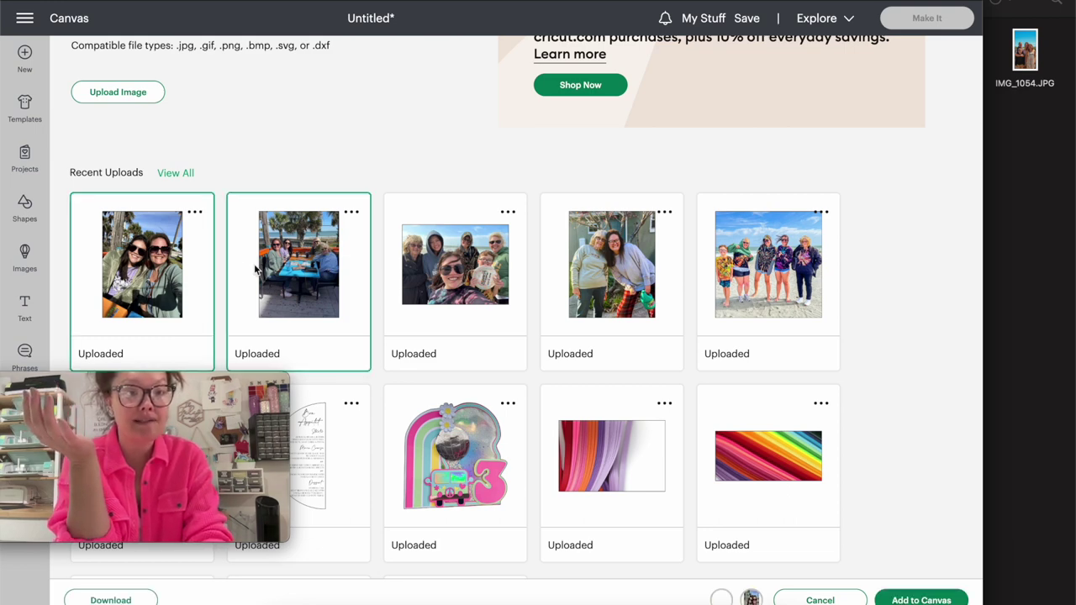
click(454, 265)
click(611, 265)
click(743, 252)
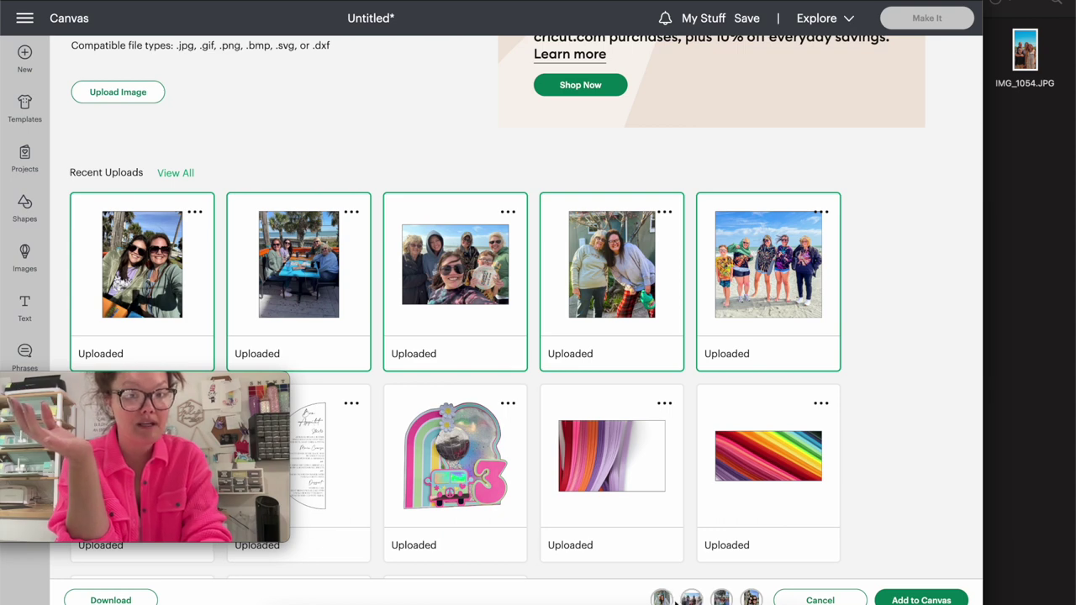
click(915, 600)
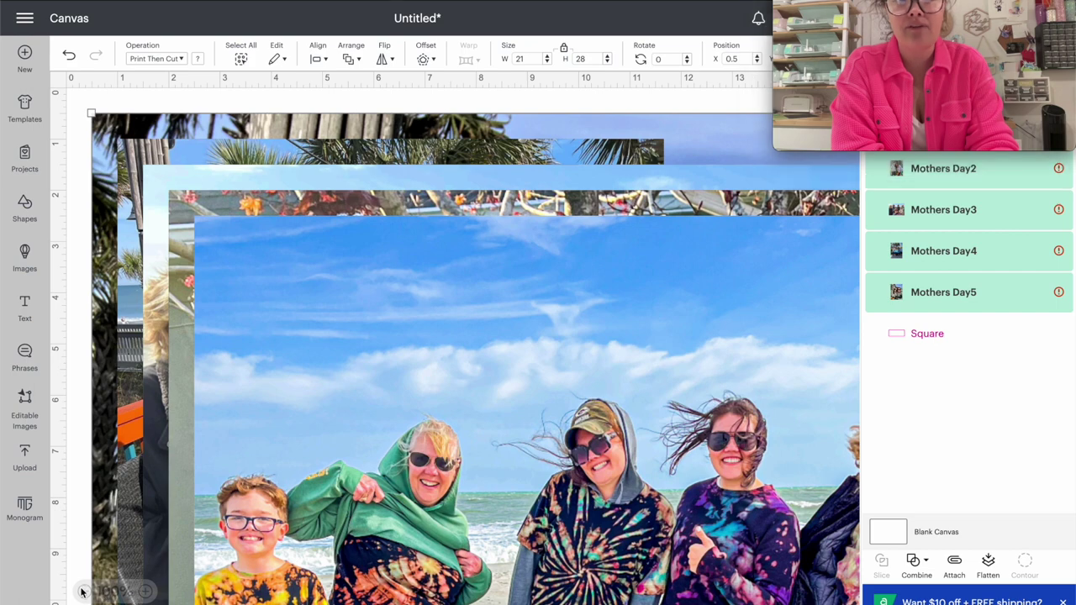
- Shrink the five photos and spread them out in a row above the guide rectangle
drag(82, 592, 629, 435)
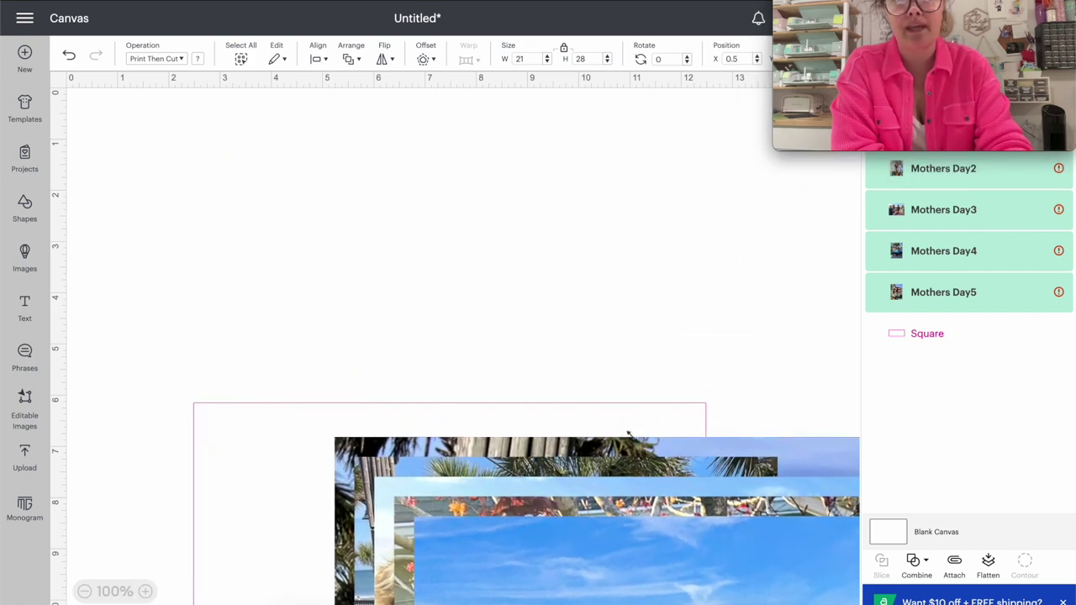
drag(751, 583, 506, 242)
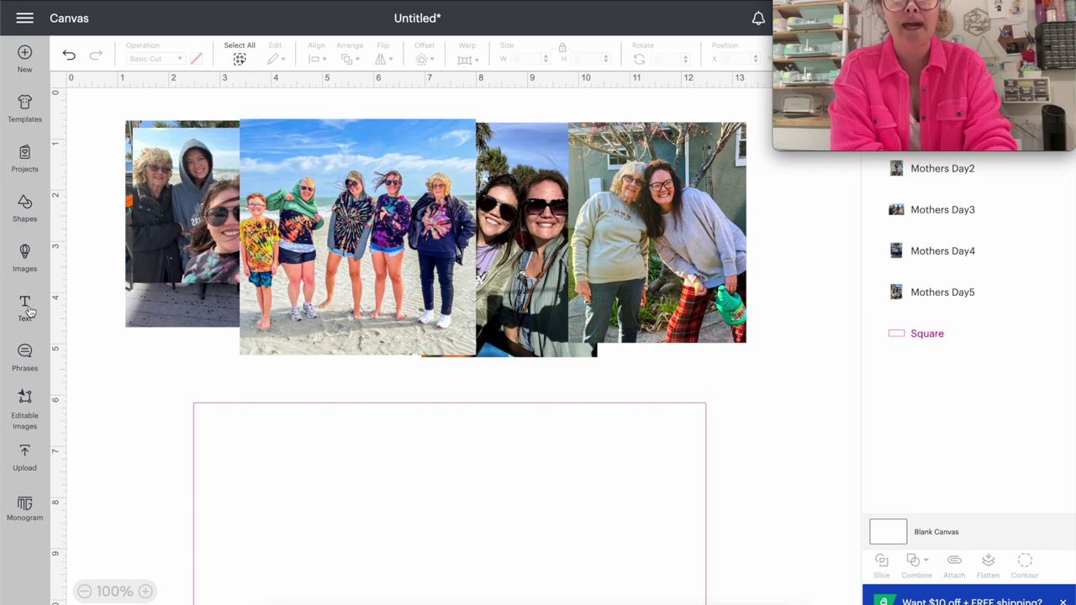
- Add the text "MOM", enlarge it to about 8.71 × 2.92 in and move it over the photos
click(25, 307)
text(M)
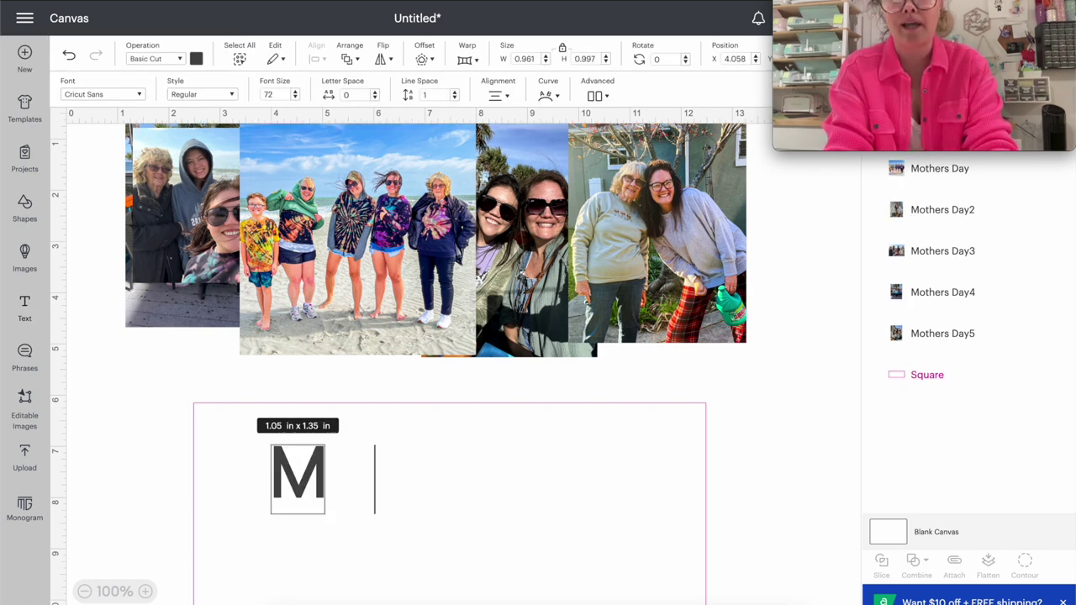
text(OM)
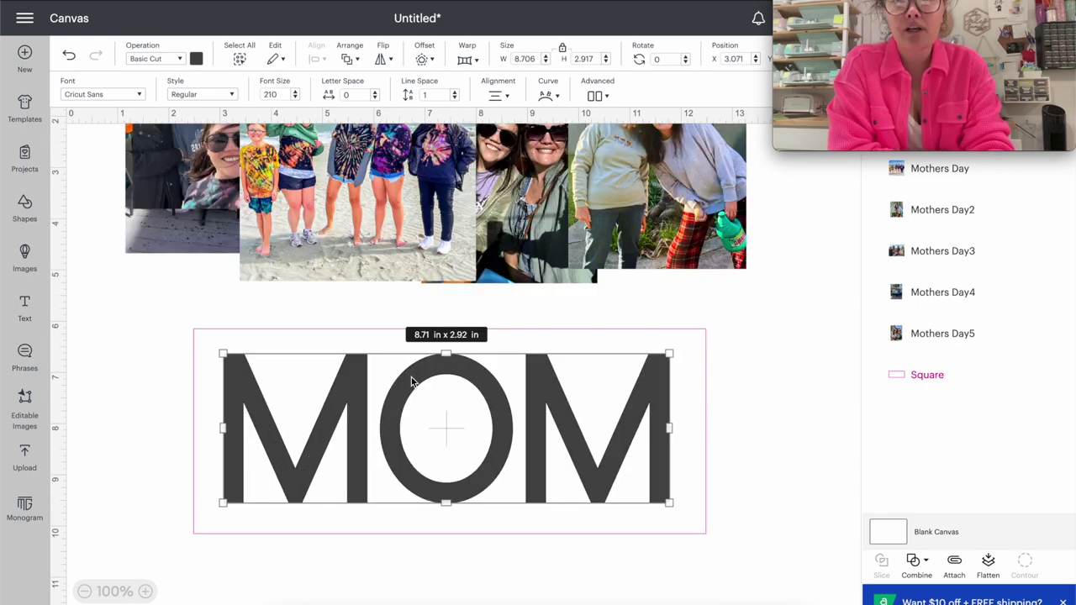
drag(411, 381, 420, 228)
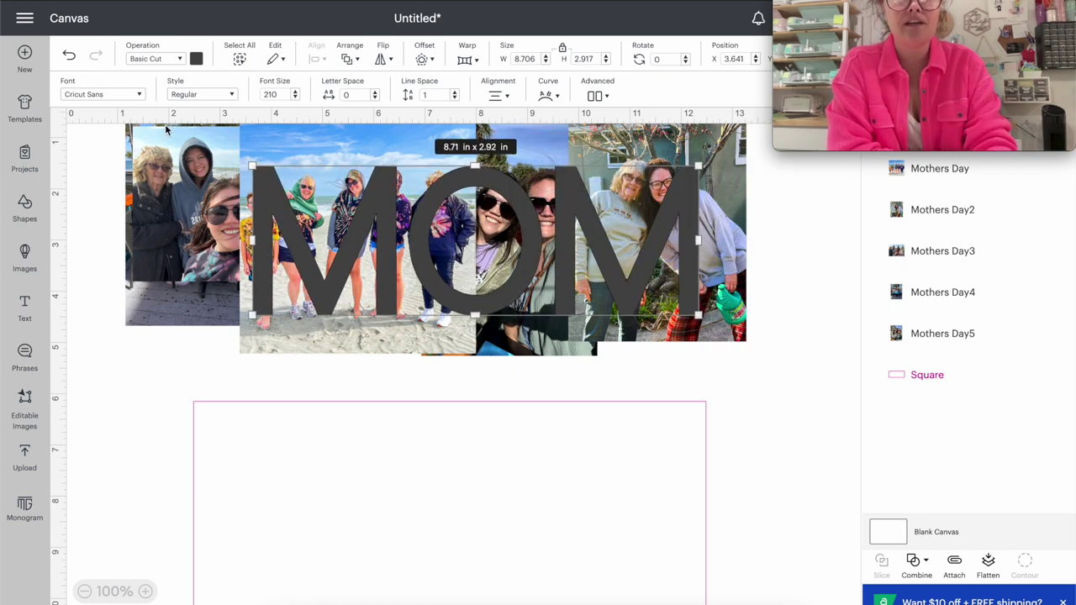
- Browse the Cricut fonts for a thicker typeface for the MOM text
click(104, 95)
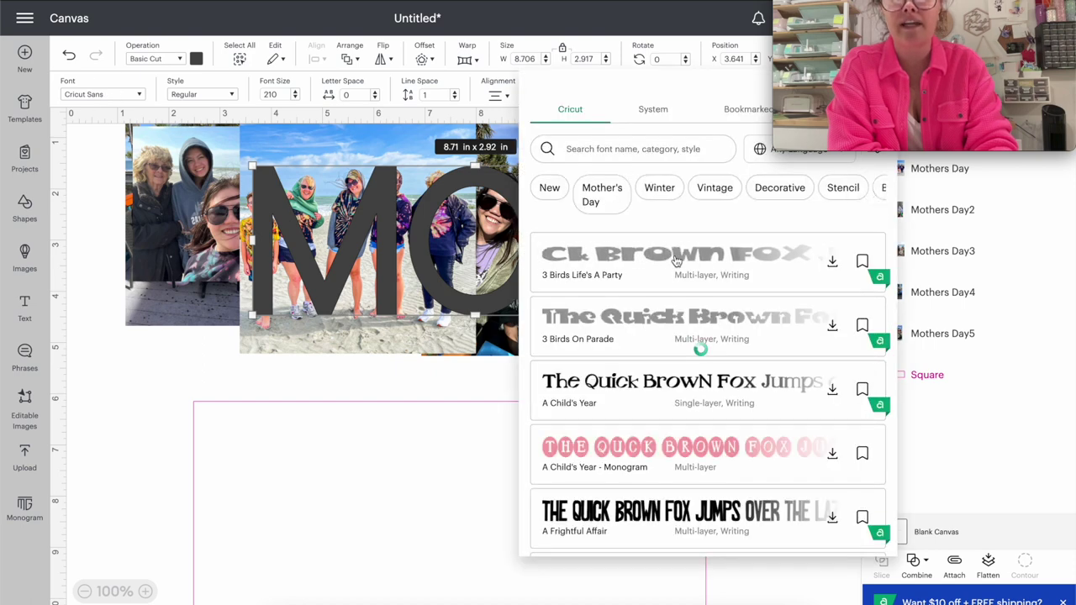
scroll(639, 260, down, 6)
scroll(701, 347, down, 15)
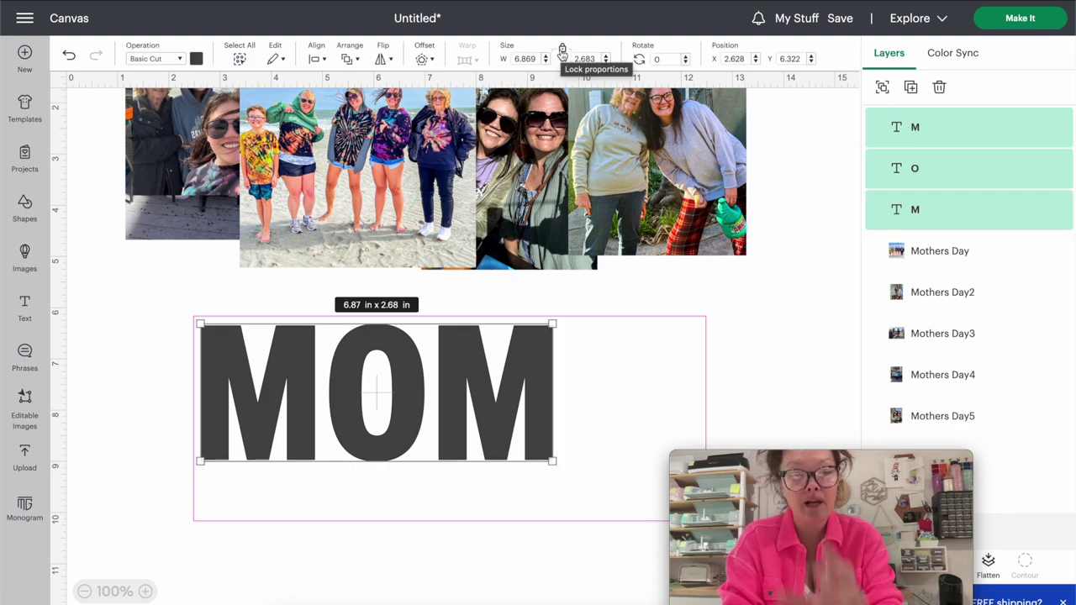
- Unlock the proportions of the MOM letters, stretch them to about 9.42 × 3.25 in and center them inside the guide rectangle
click(564, 50)
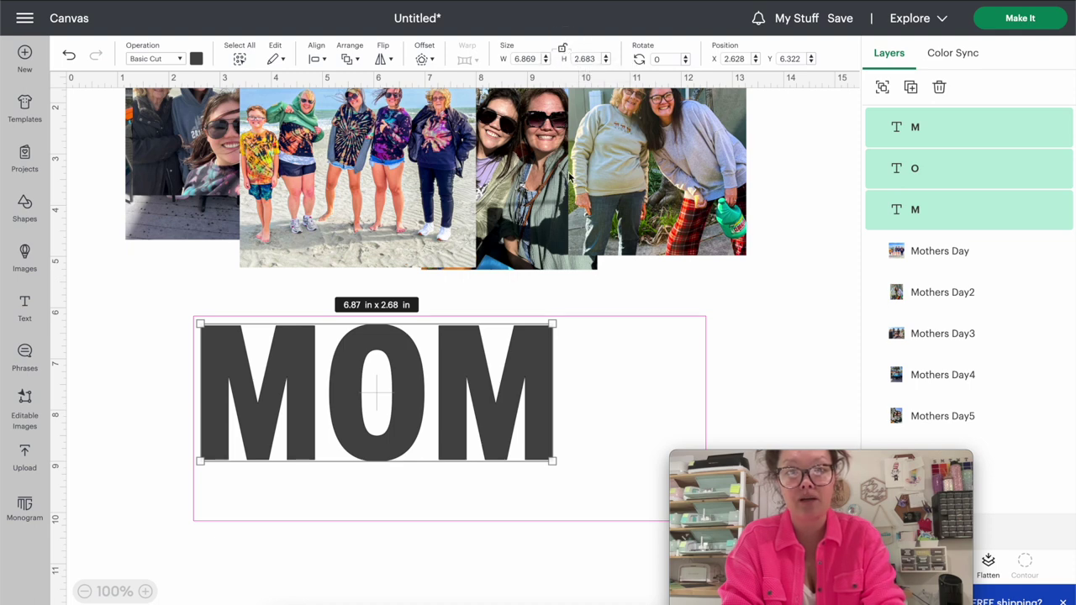
drag(556, 323, 688, 331)
drag(464, 468, 464, 491)
drag(441, 465, 445, 474)
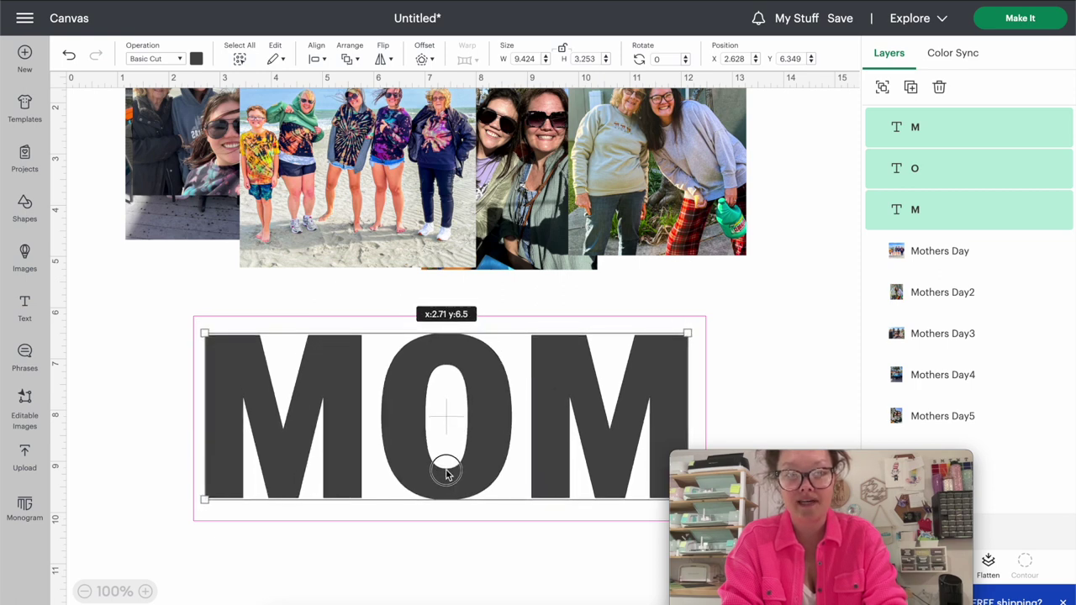
click(337, 319)
click(307, 290)
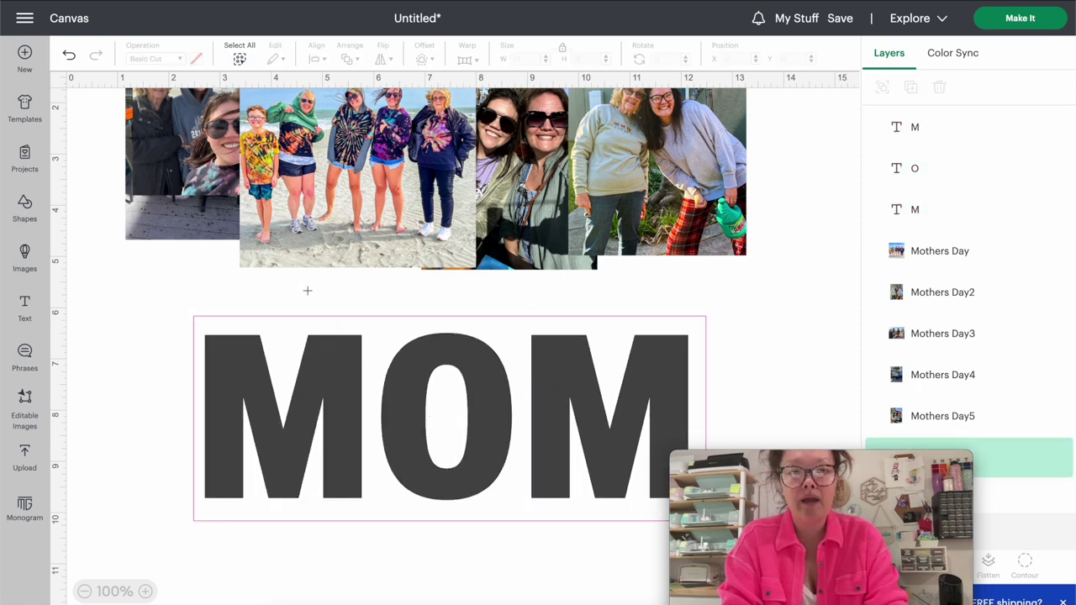
- Move the first letter M onto the beach group photo and change its operation to Guide
click(336, 421)
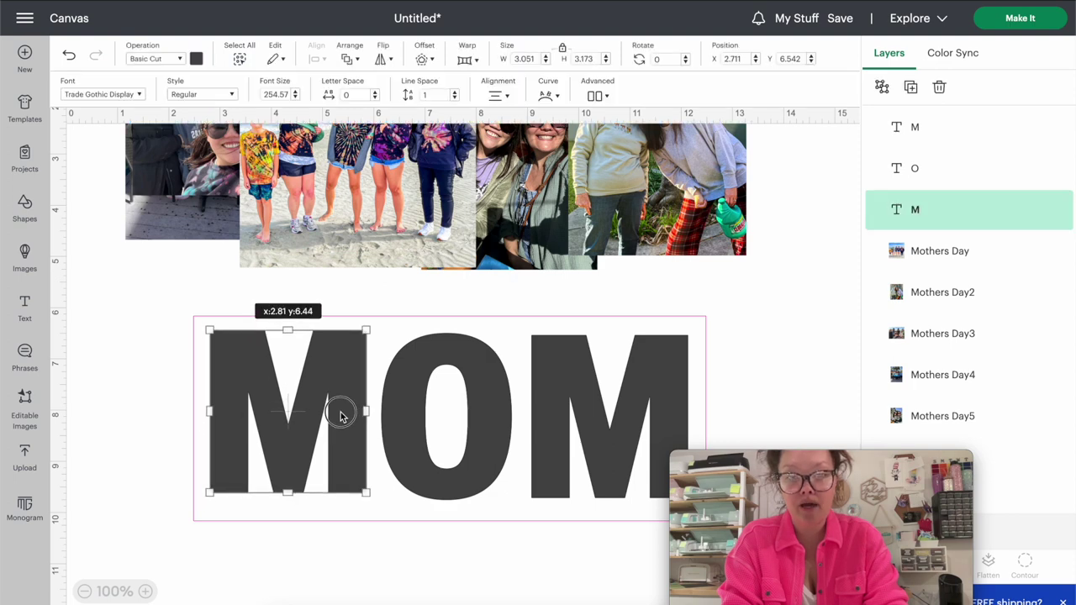
drag(336, 418, 415, 243)
scroll(415, 240, up, 2)
drag(413, 286, 394, 219)
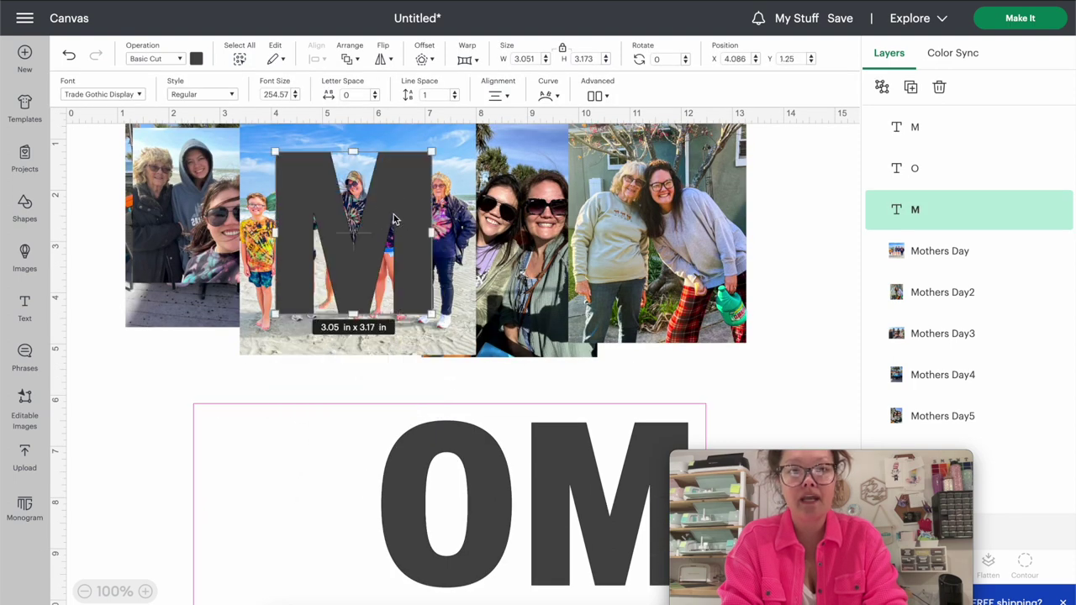
click(145, 59)
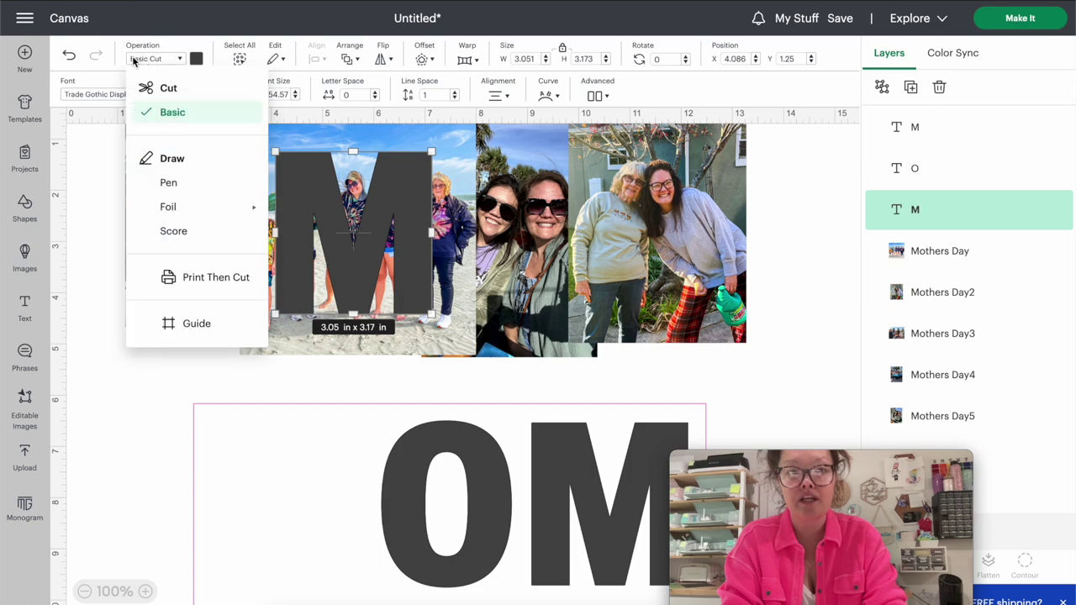
click(188, 324)
scroll(366, 405, up, 5)
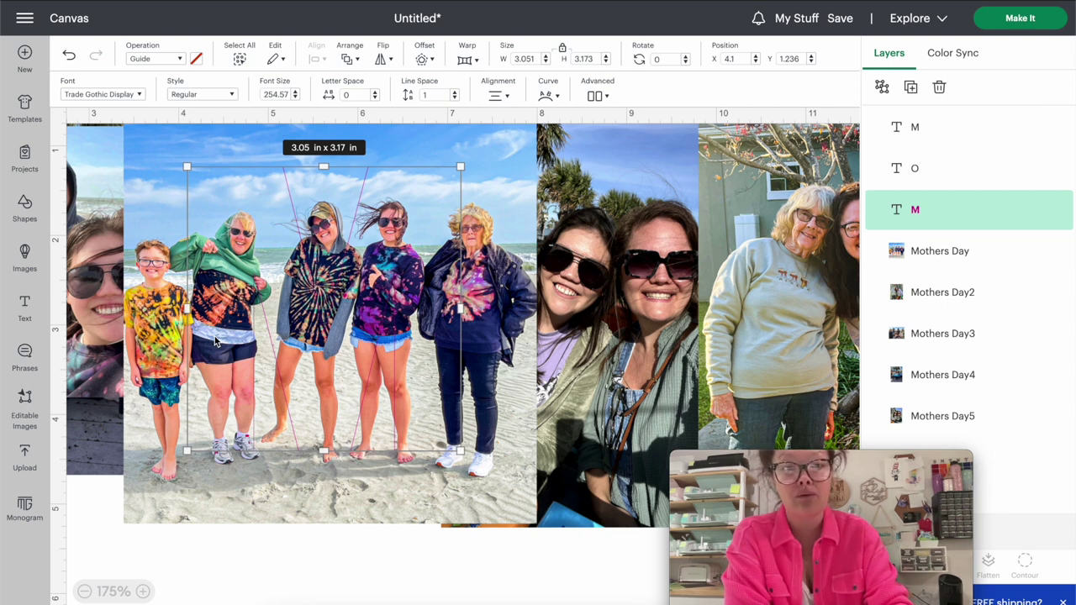
- Shrink the beach group photo to about 4.34 × 4.34 in and move it and the group selfie clear of the restaurant-table photo
drag(255, 295, 238, 294)
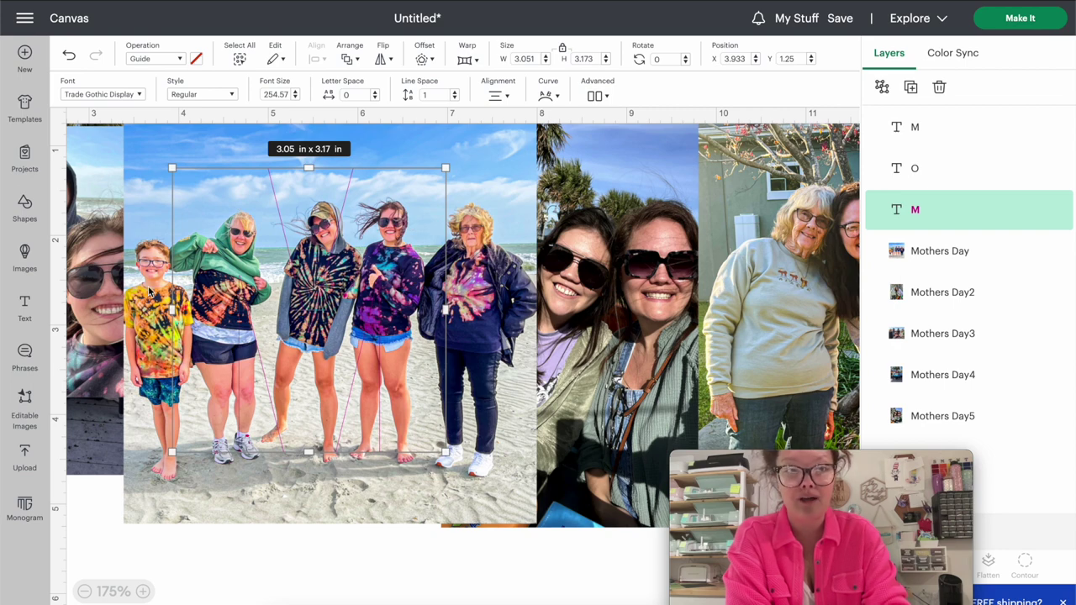
click(116, 286)
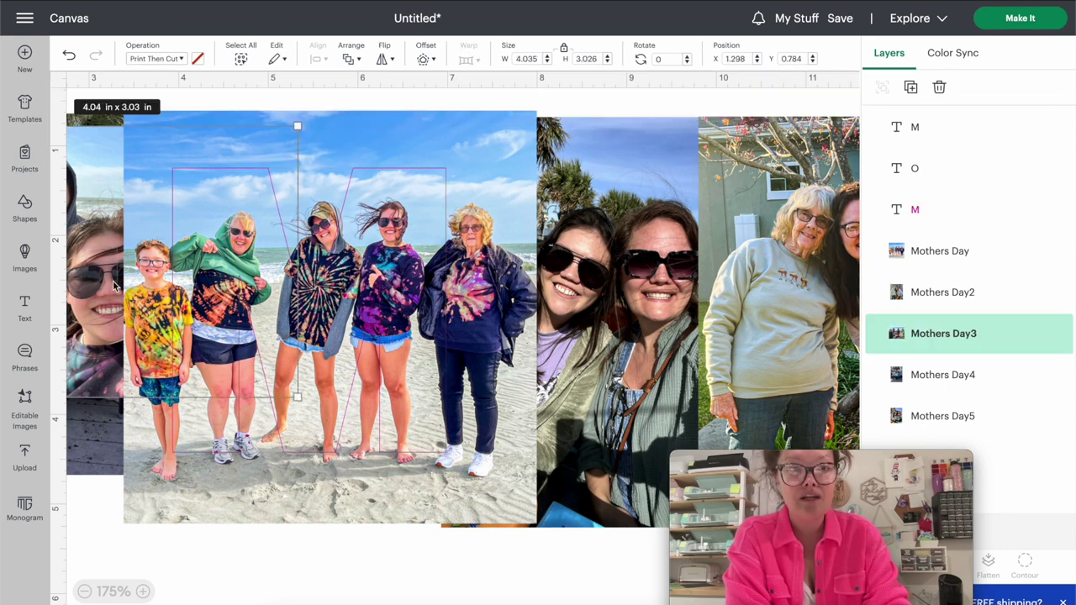
click(178, 492)
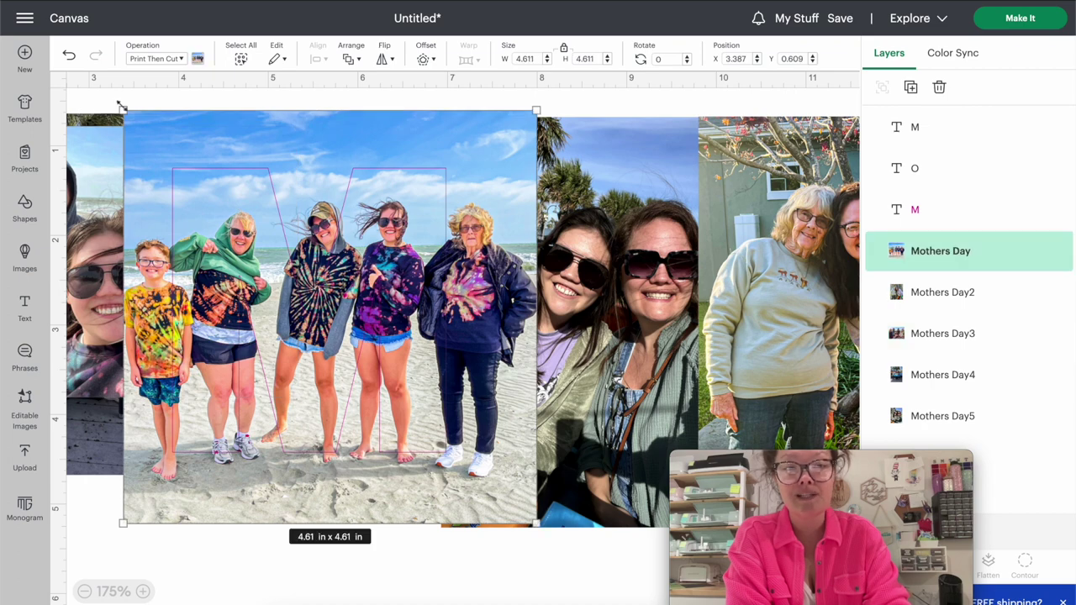
drag(122, 108, 148, 135)
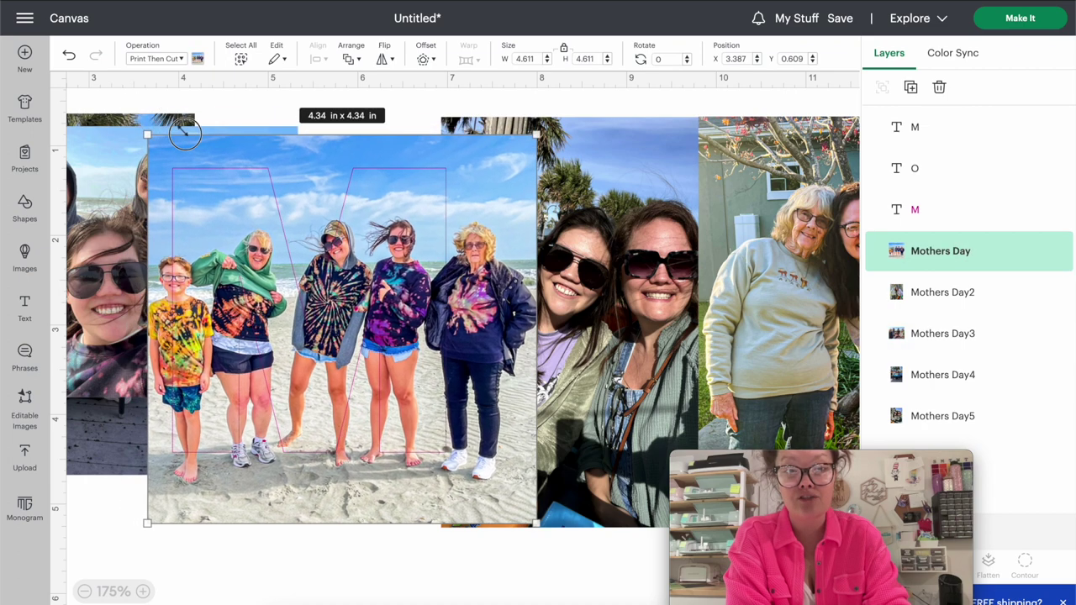
drag(451, 503, 383, 484)
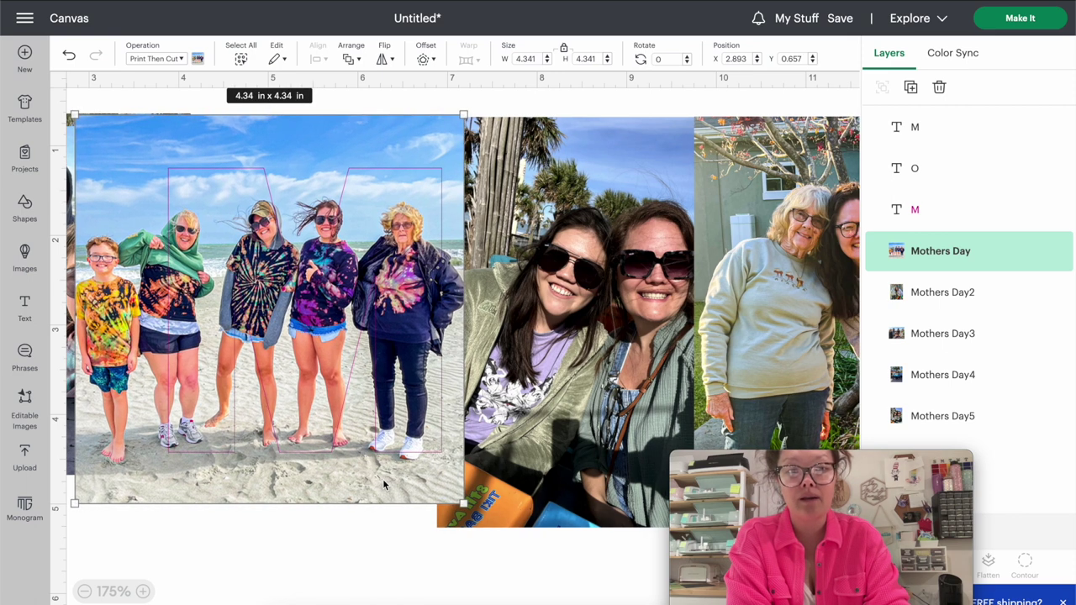
scroll(507, 510, right, 2)
drag(738, 290, 973, 264)
scroll(413, 350, left, 8)
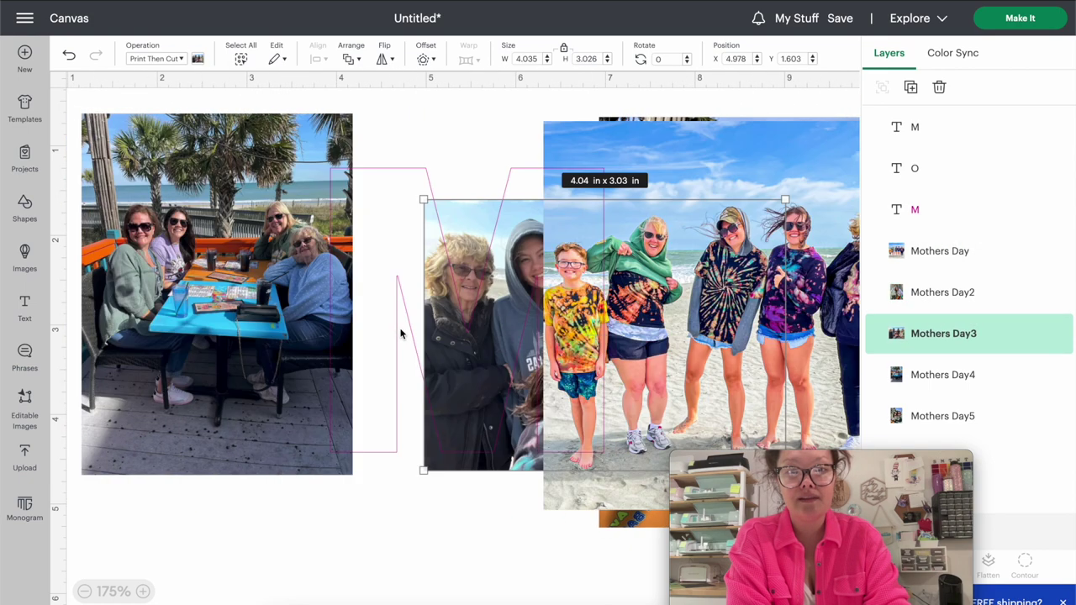
- Place the M outline over the restaurant-table photo and scale that photo to about 3.21 × 4.28 in
drag(400, 333, 158, 319)
click(305, 465)
drag(352, 476, 324, 480)
scroll(291, 470, left, 3)
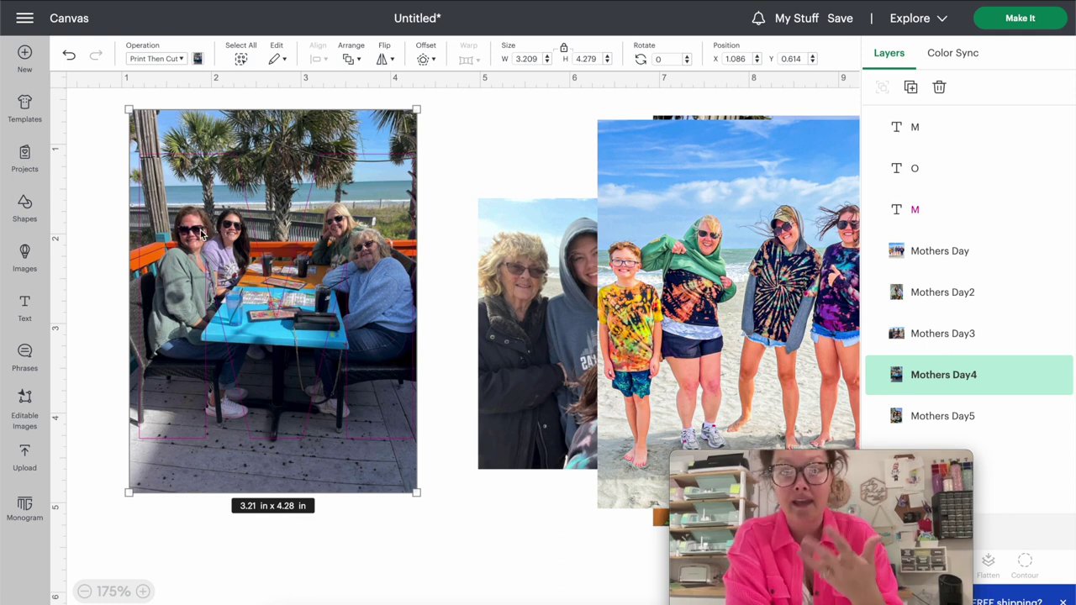
- Shift the restaurant-table photo slightly sideways behind the M outline and undo the move
click(86, 163)
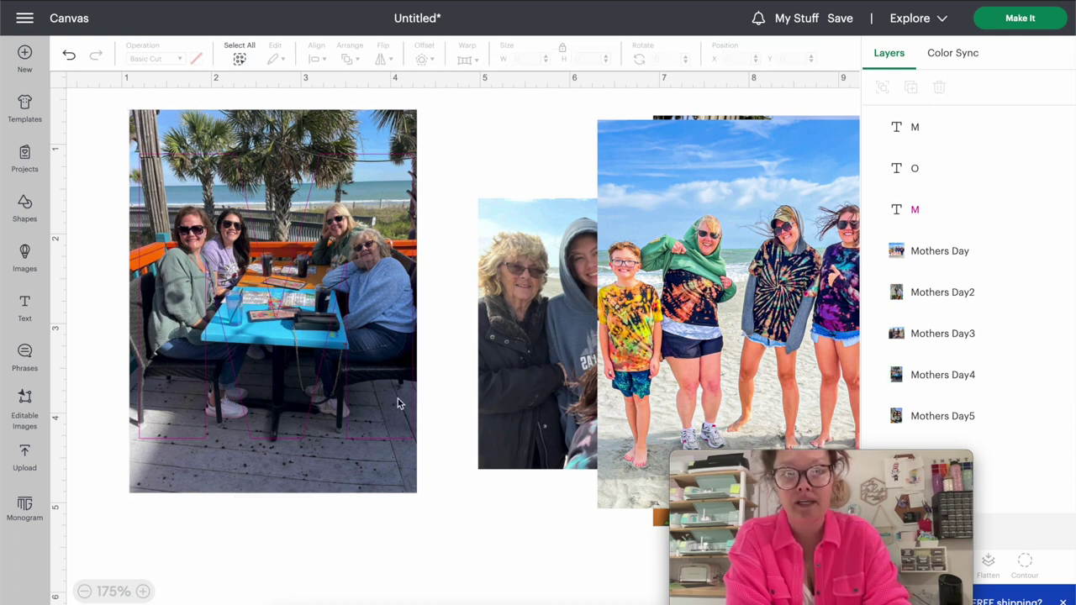
drag(414, 476, 397, 475)
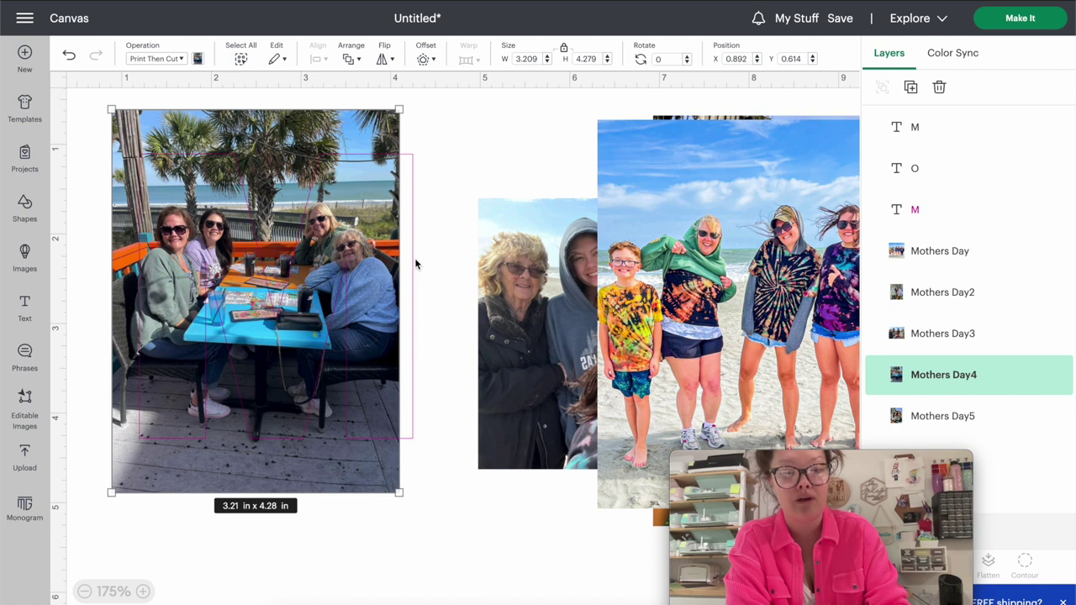
key(ctrl+z)
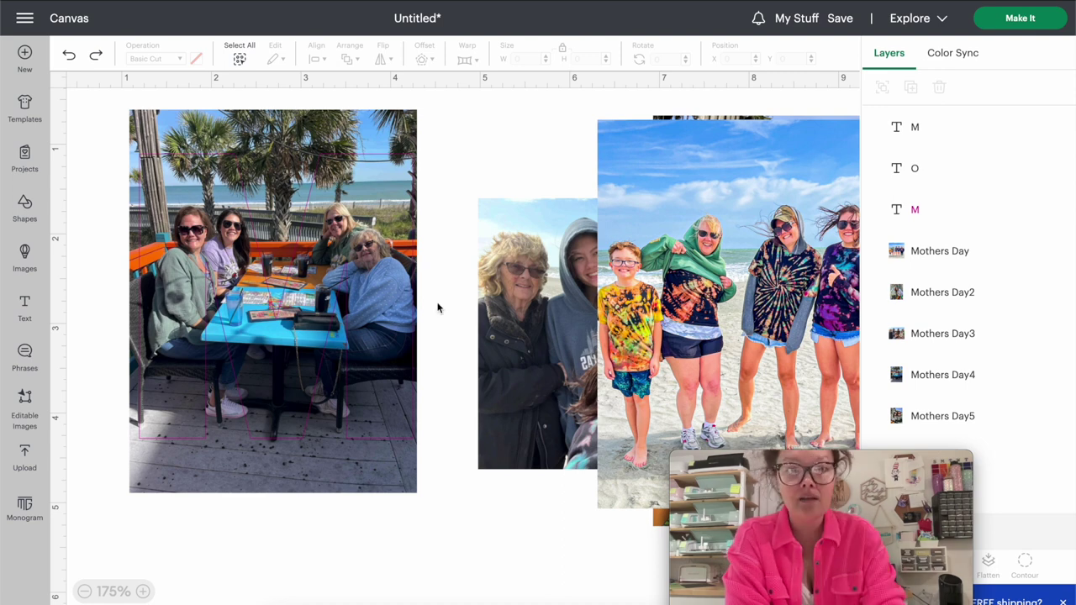
- Slice the restaurant-table photo with the M outline and delete the leftover photo background
click(344, 364)
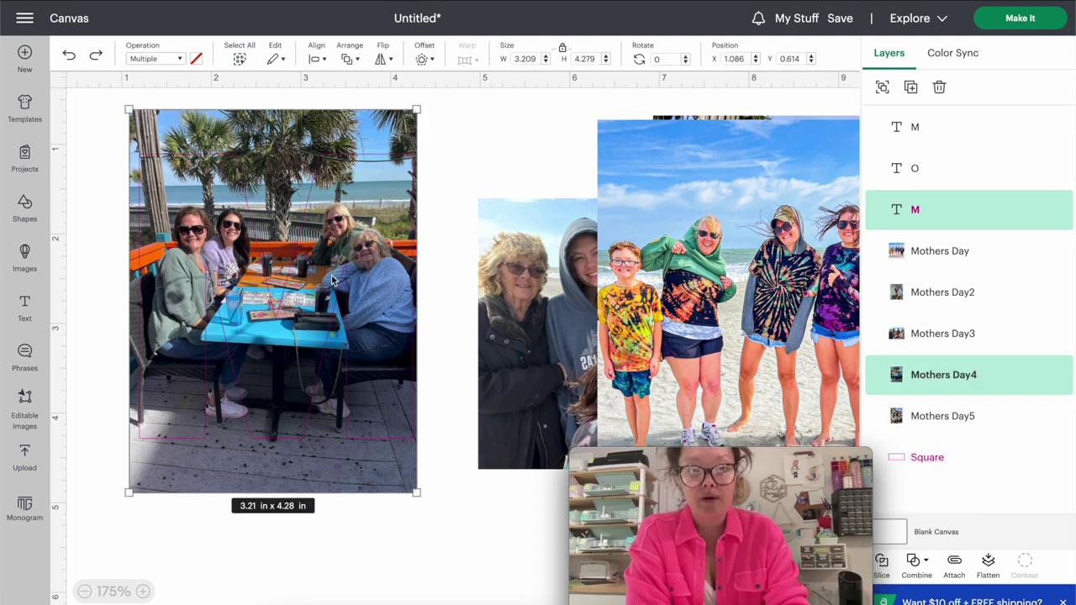
click(883, 565)
drag(337, 474, 509, 526)
key(Delete)
- Separate the photo-filled M from its outline and place it as the first letter inside the guide rectangle
drag(241, 330, 289, 328)
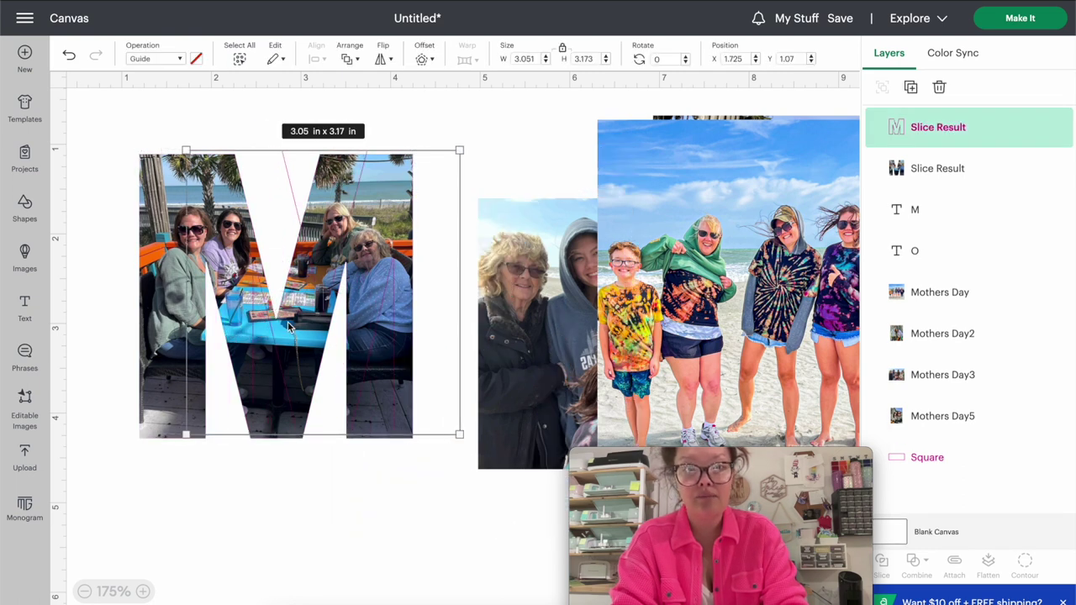
click(117, 234)
click(145, 241)
drag(145, 241, 211, 561)
scroll(207, 463, down, 5)
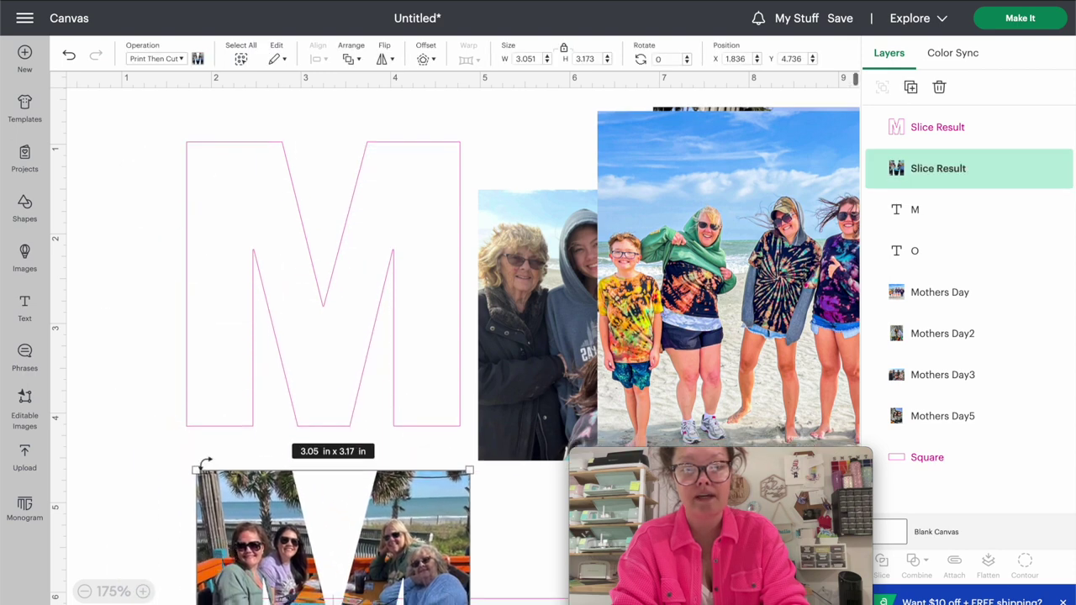
drag(236, 305, 324, 456)
scroll(325, 459, down, 1)
scroll(325, 460, down, 1)
scroll(331, 473, right, 3)
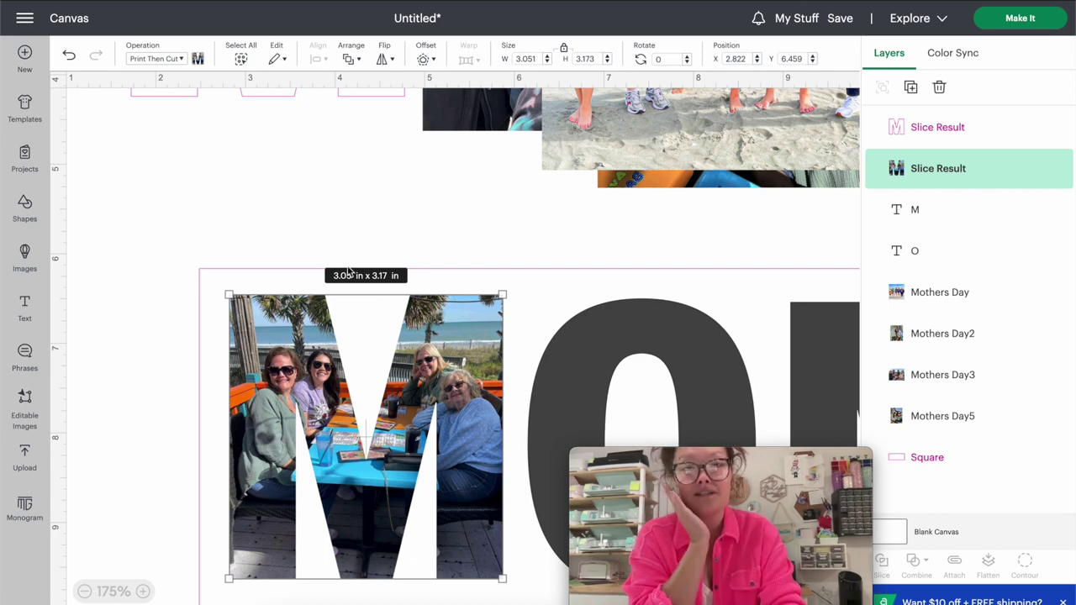
- Move the letter O up over the photos and delete the leftover M outline
scroll(642, 370, up, 4)
scroll(641, 371, right, 7)
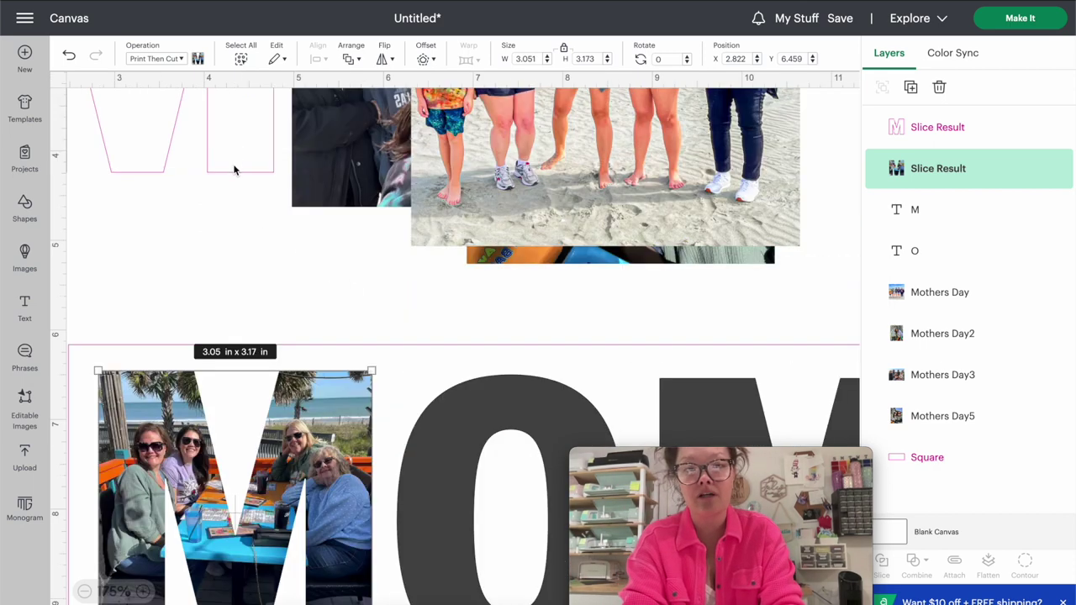
drag(472, 448, 572, 110)
scroll(596, 168, up, 5)
scroll(602, 185, up, 2)
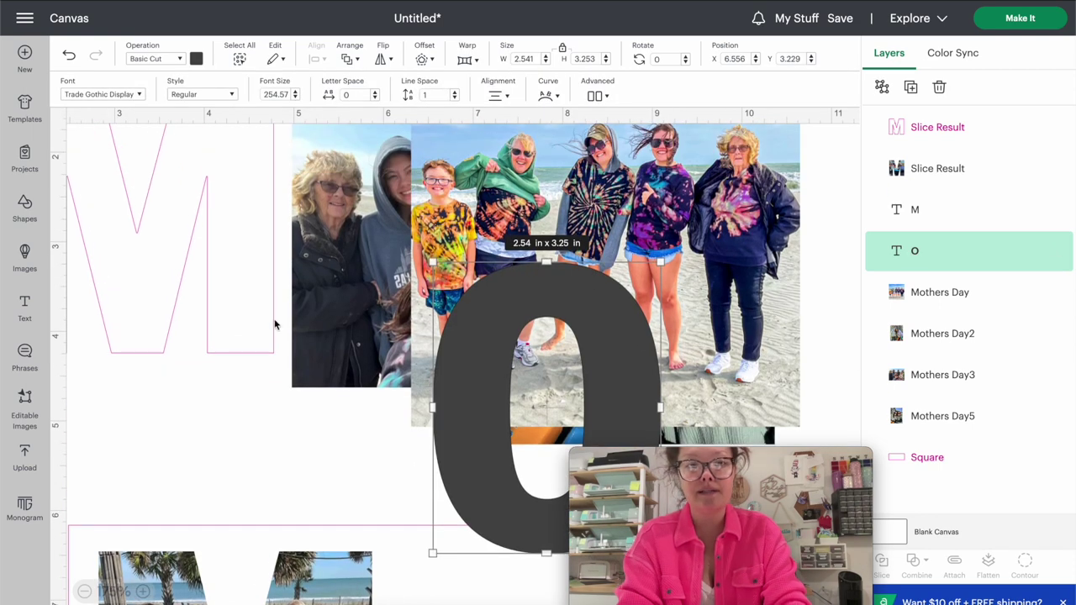
click(243, 342)
key(Delete)
- Spread the beach group photo, the group selfie and the two-woman selfie apart so they no longer overlap
click(462, 384)
drag(463, 384, 2, 412)
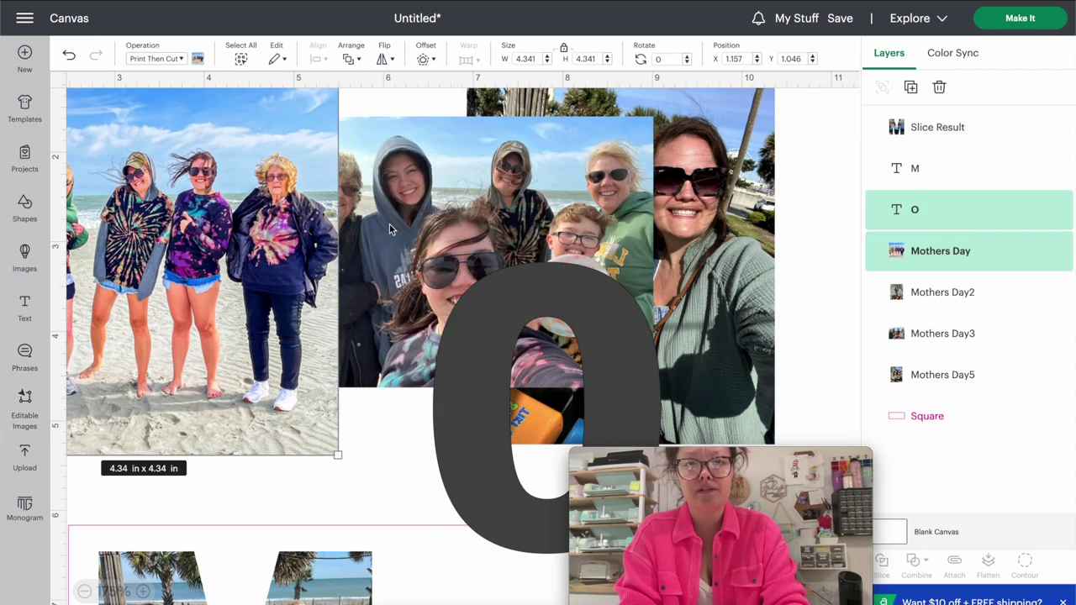
drag(719, 192, 937, 169)
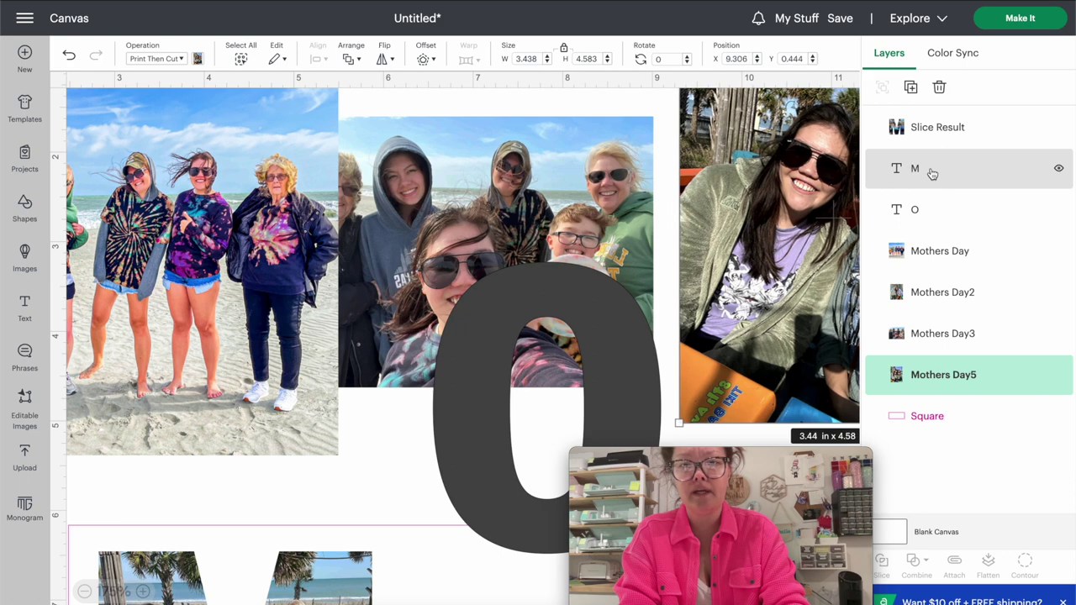
drag(552, 222, 597, 219)
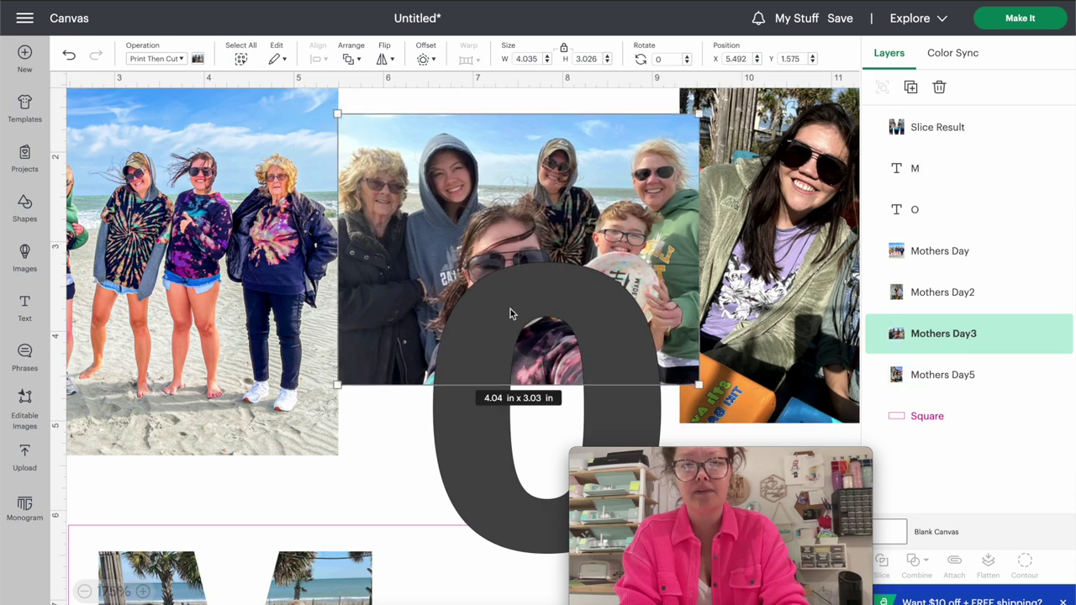
- Position the letter O over the beach group photo and change its operation to Guide
scroll(492, 378, right, 3)
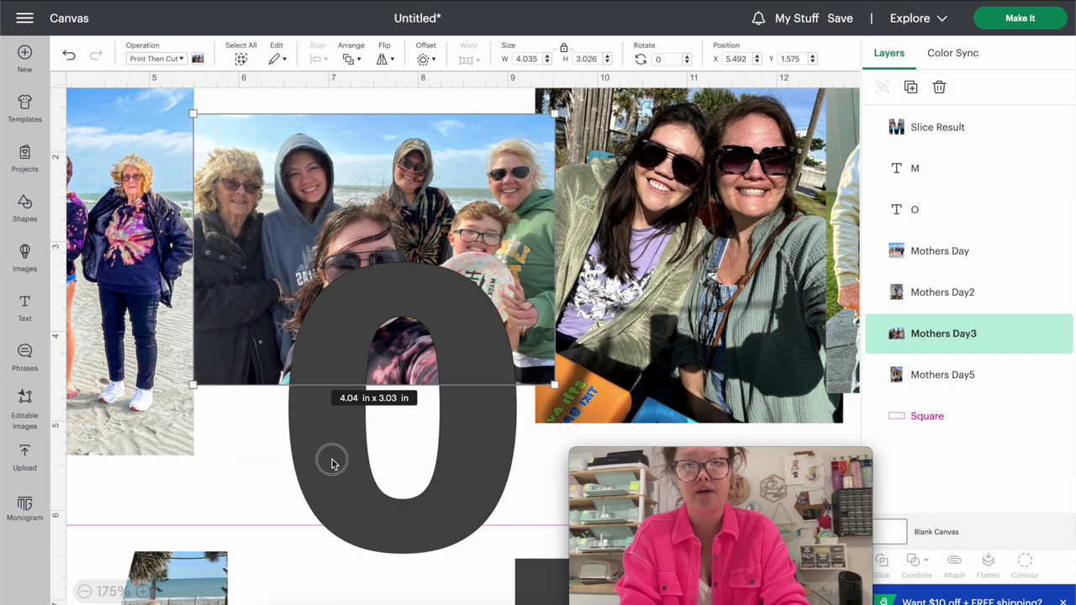
click(159, 61)
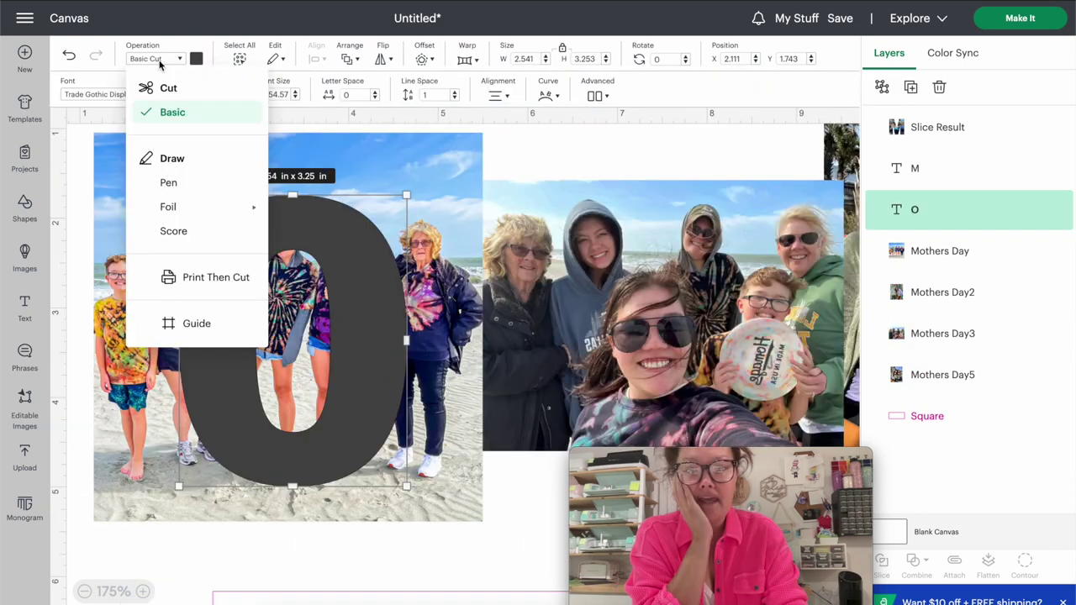
click(193, 325)
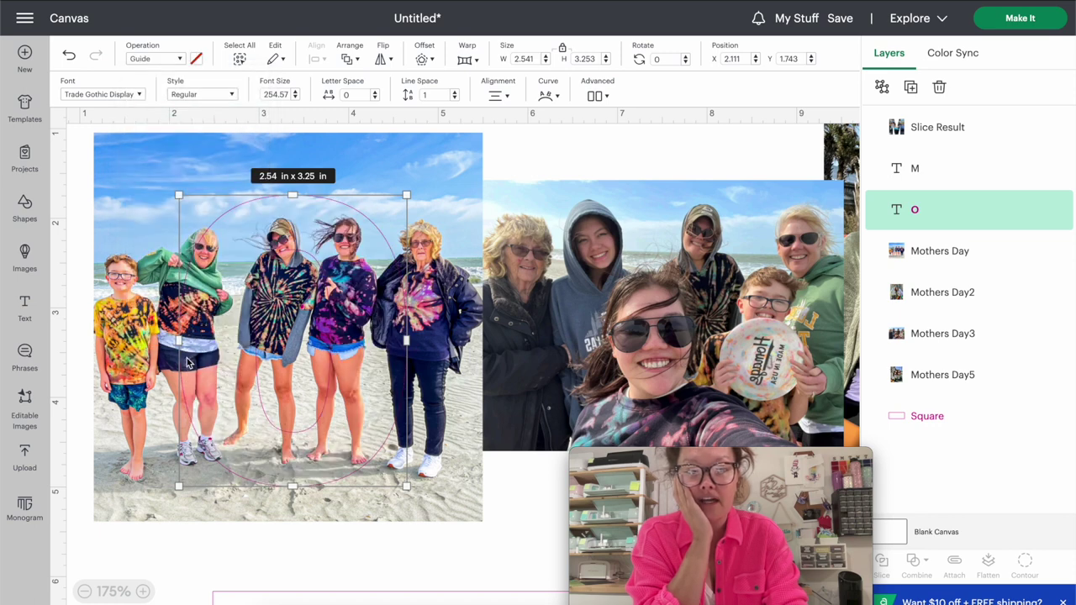
- Try the O outline over the beach group photo, the group selfie and the photo of two women standing in the yard
drag(185, 368, 241, 369)
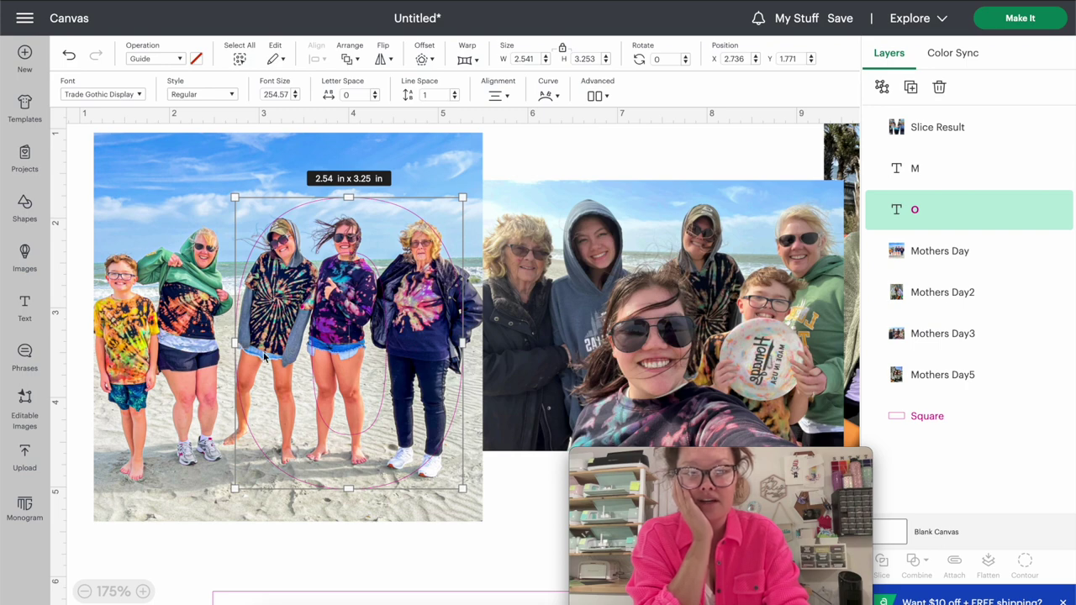
drag(367, 429, 691, 417)
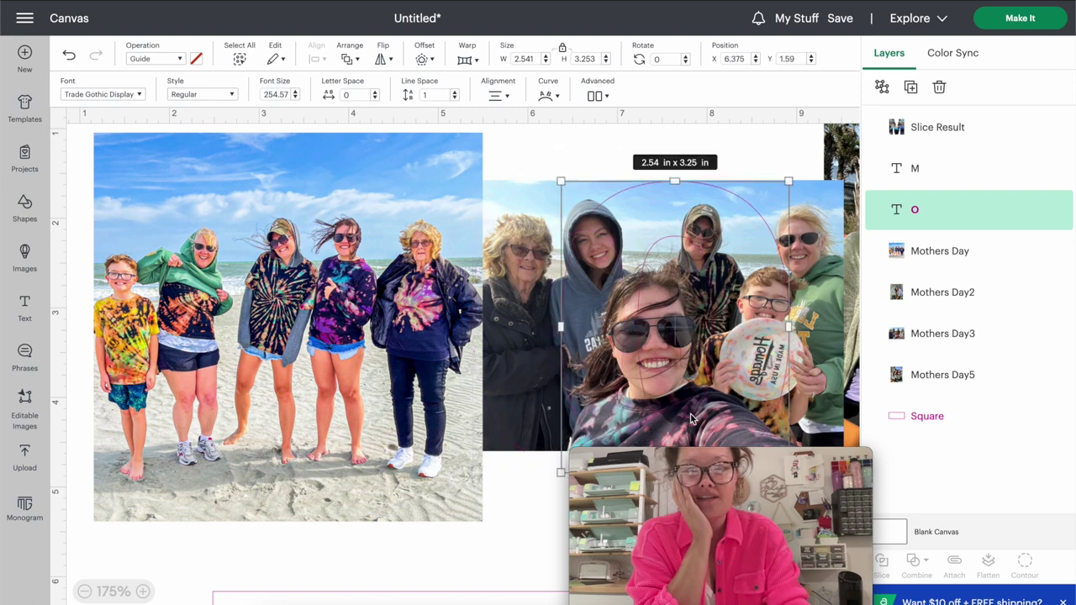
scroll(691, 417, right, 5)
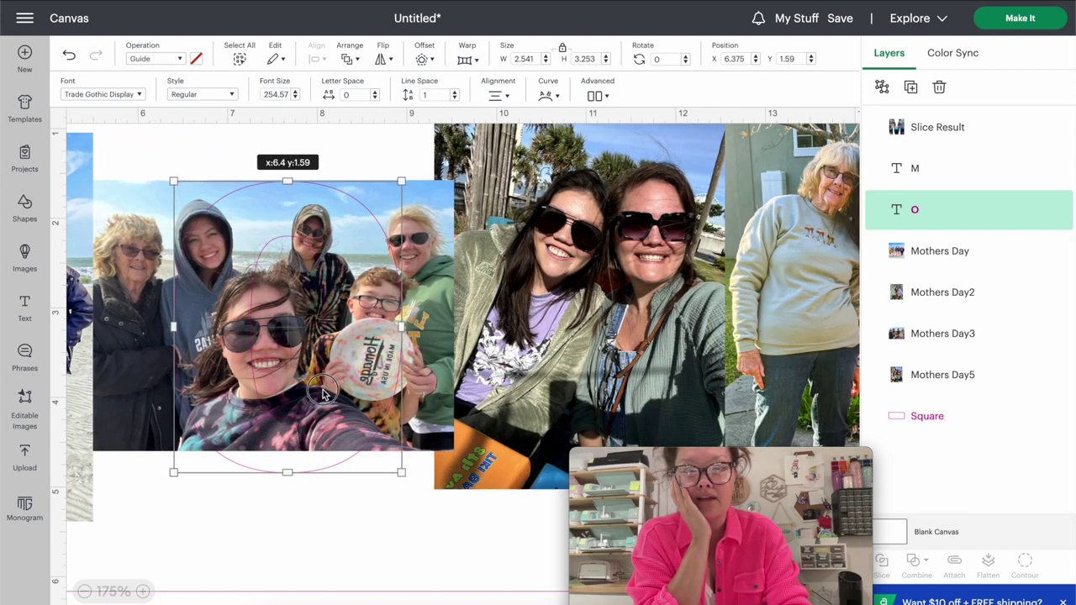
drag(323, 393, 712, 321)
scroll(187, 518, down, 2)
scroll(188, 519, down, 3)
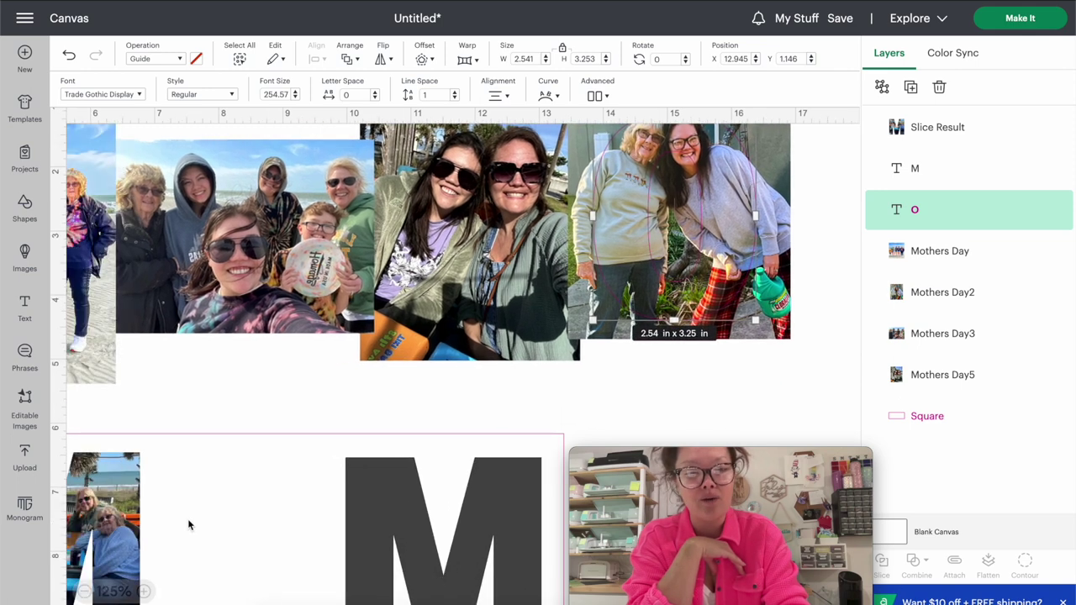
scroll(187, 525, left, 3)
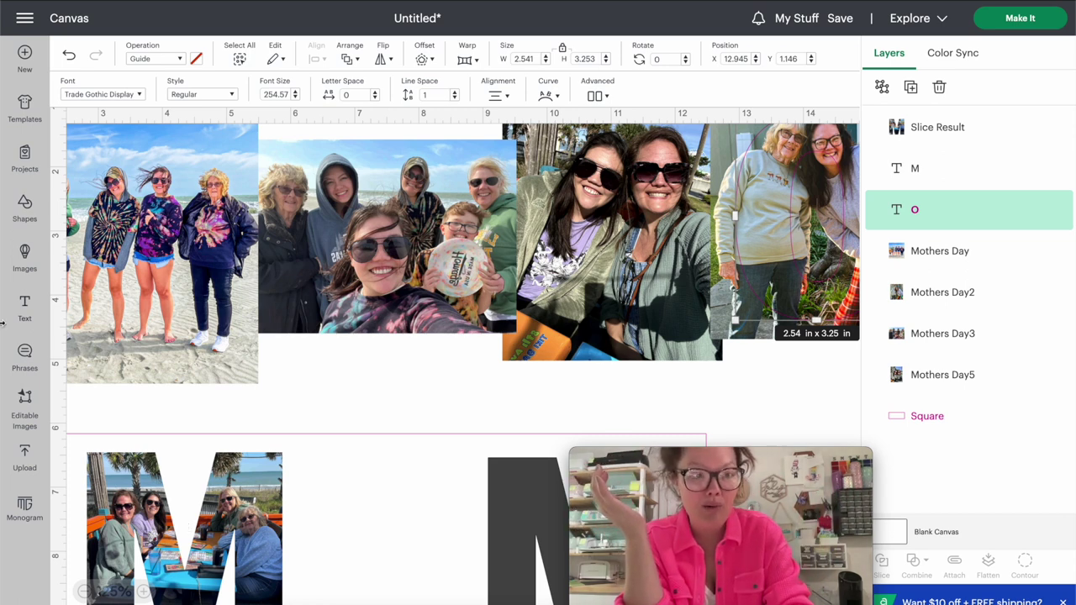
- Add a heart shape and set its height to 3.173 in to match the sliced photo M
click(23, 214)
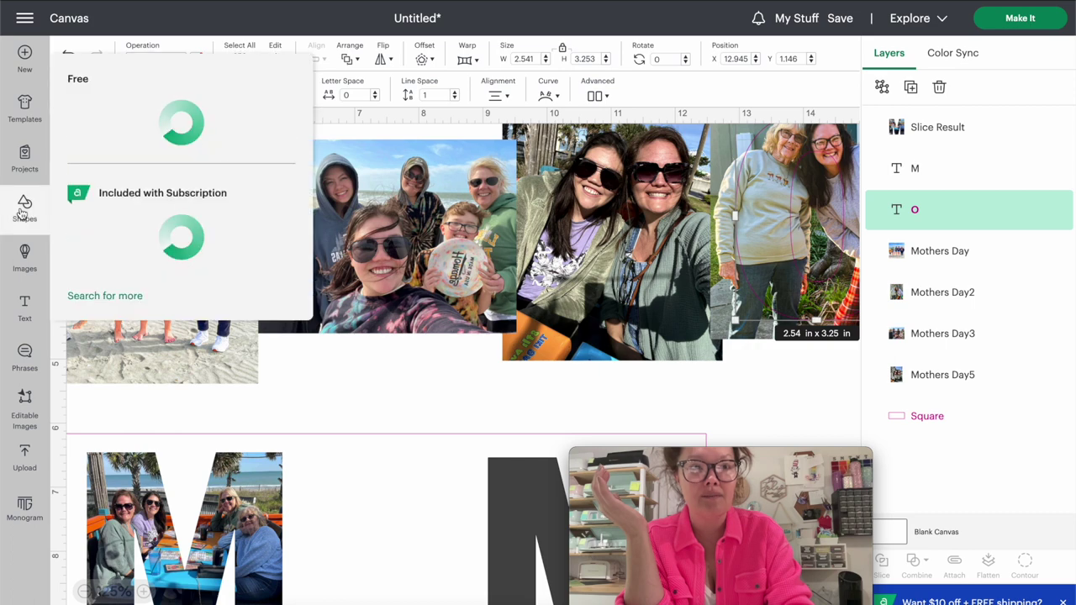
click(94, 186)
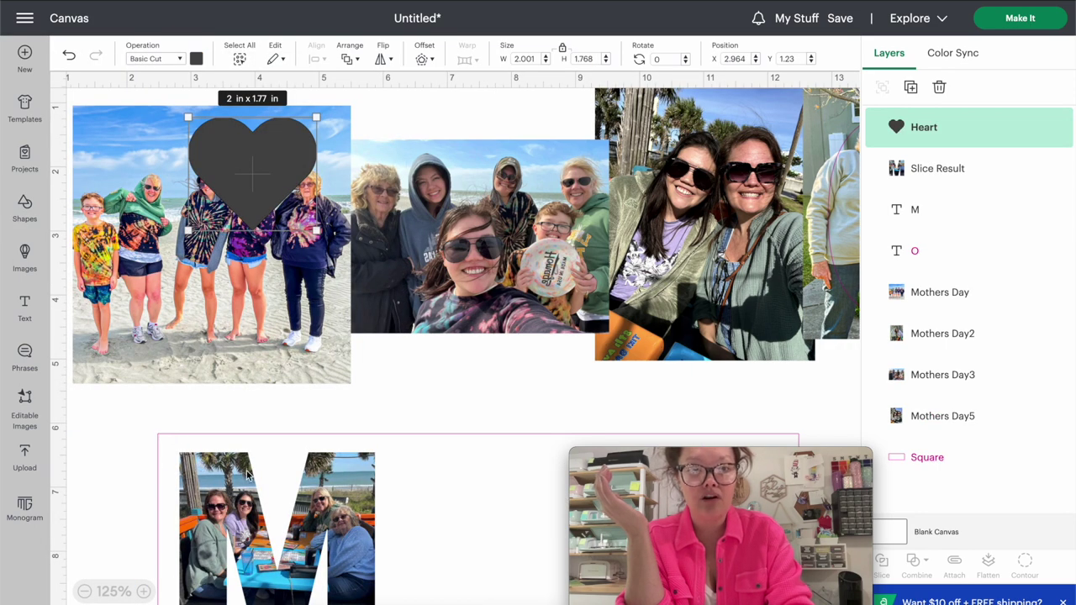
click(248, 545)
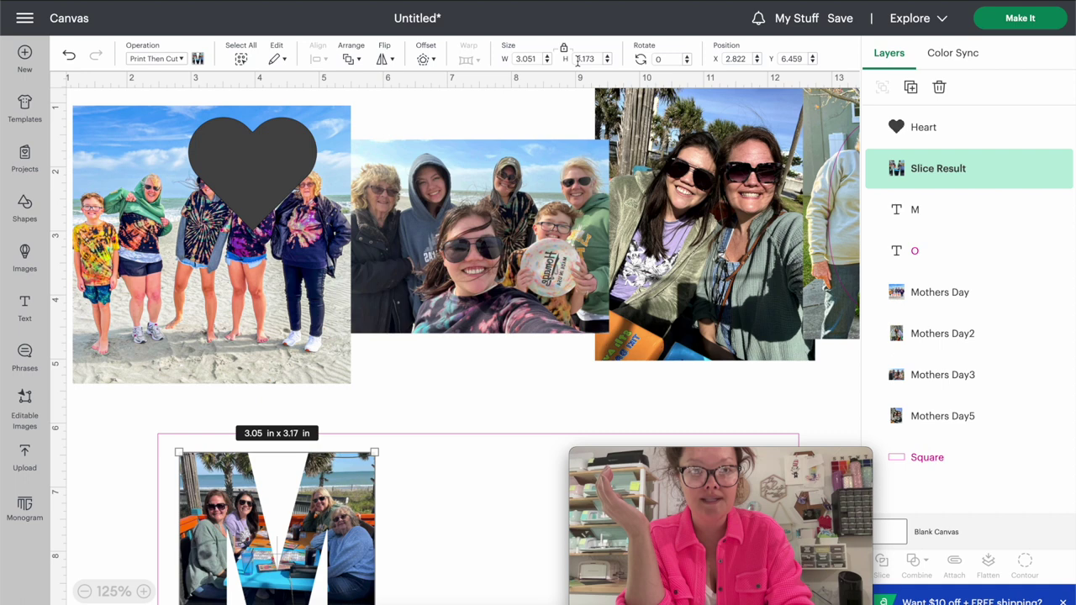
click(265, 185)
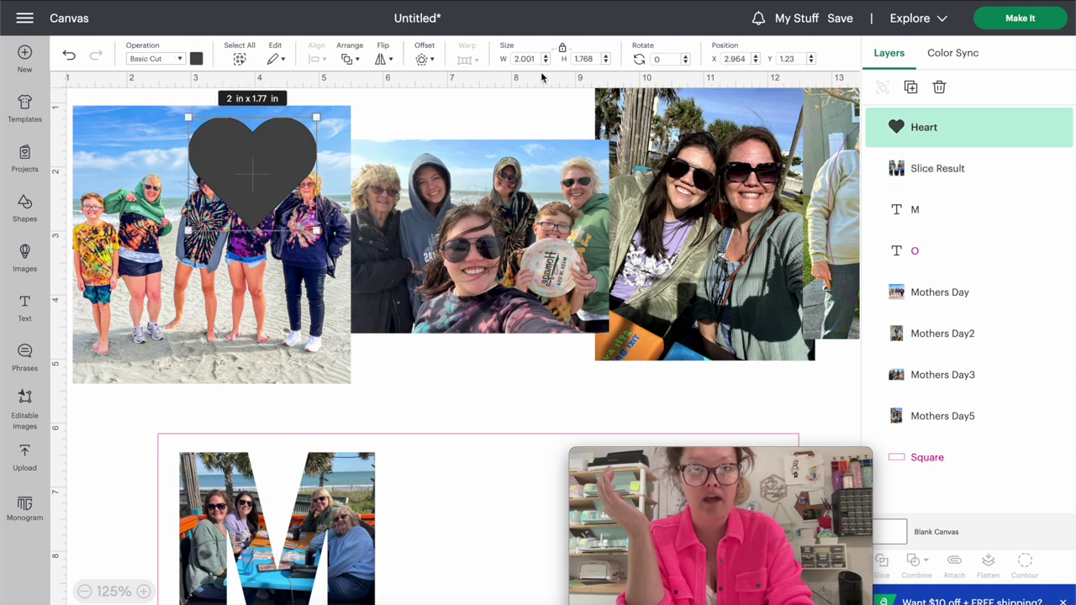
click(605, 62)
click(582, 58)
text(3.173)
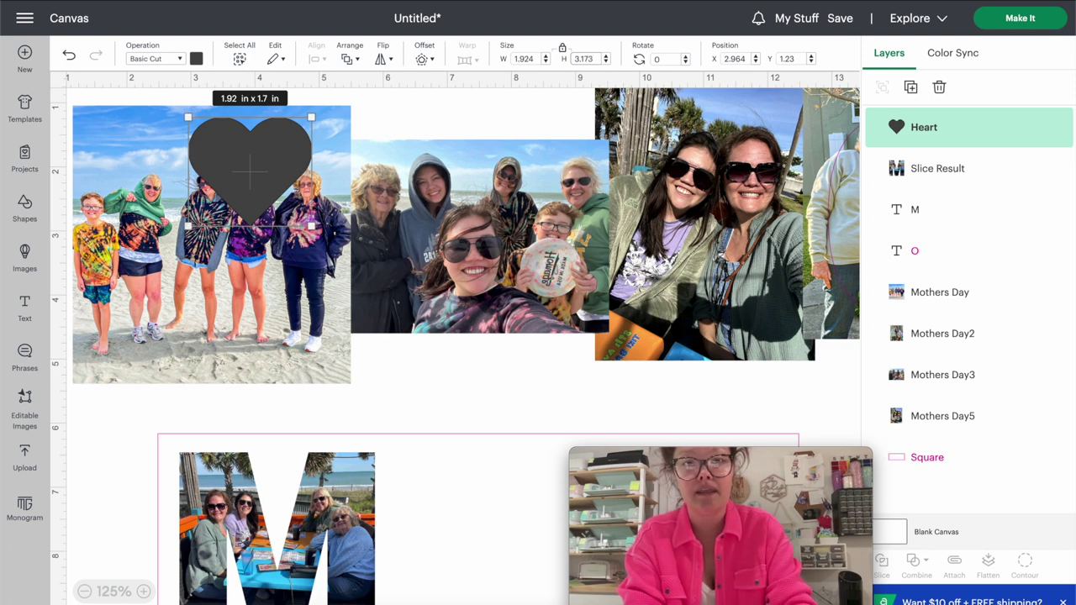
key(Return)
click(329, 195)
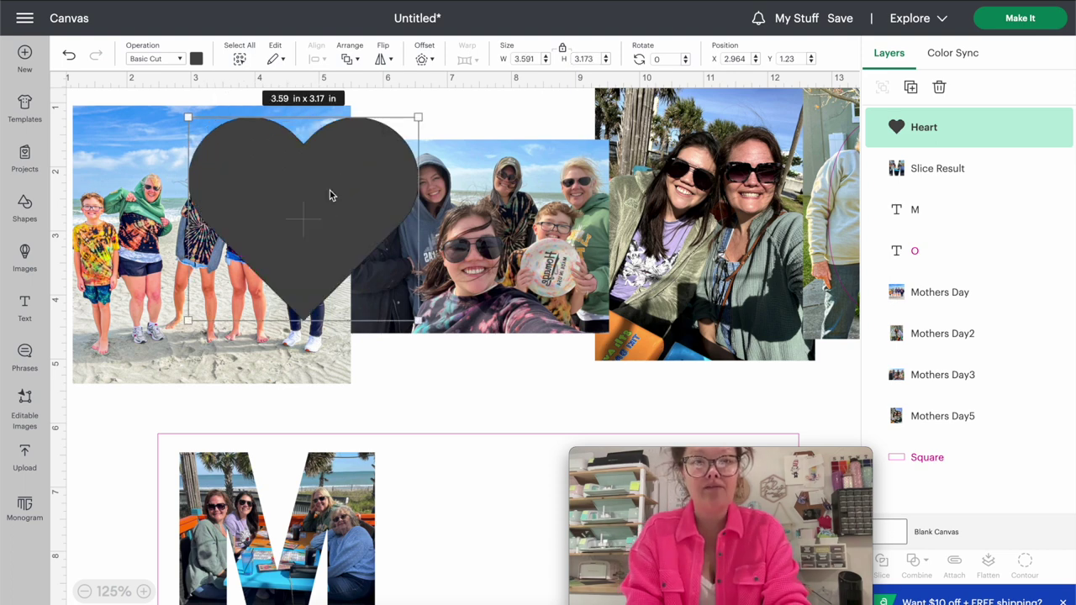
- Change the heart's operation to Guide and move it over the beach group photo
click(146, 61)
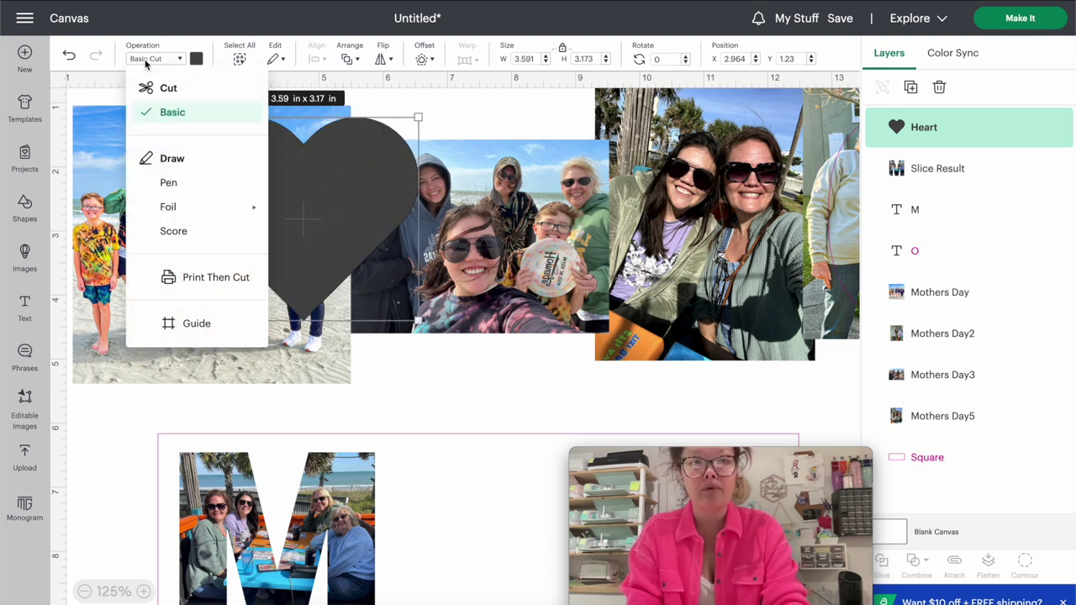
click(162, 326)
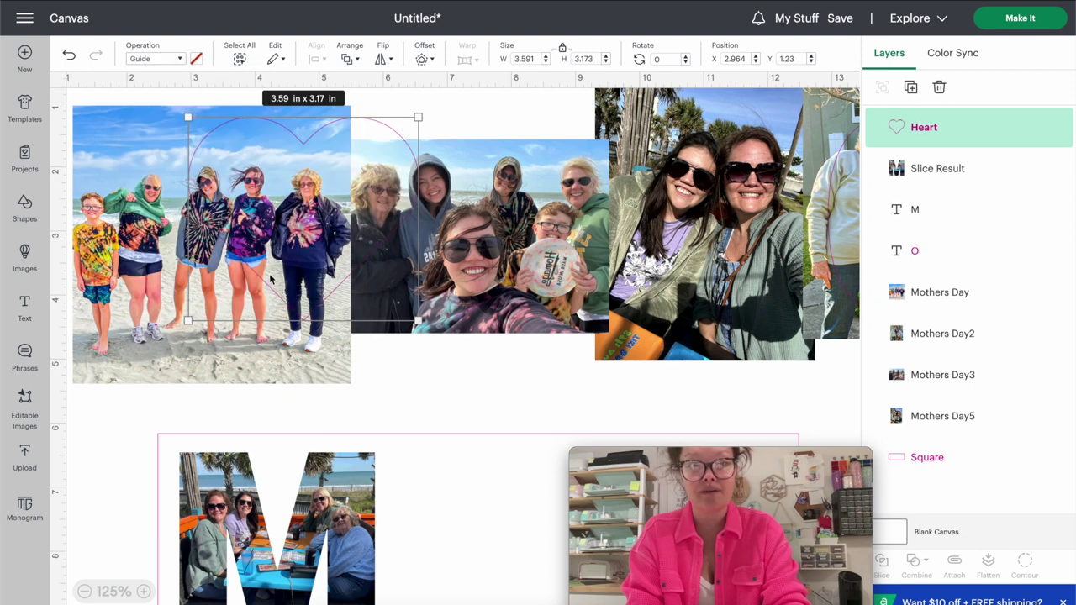
drag(269, 283, 161, 309)
- Shrink the beach group photo to about 3.71 × 3.71 in and position it with the heart outline framing the people
click(336, 370)
drag(350, 383, 301, 357)
scroll(252, 361, up, 5)
scroll(163, 365, left, 4)
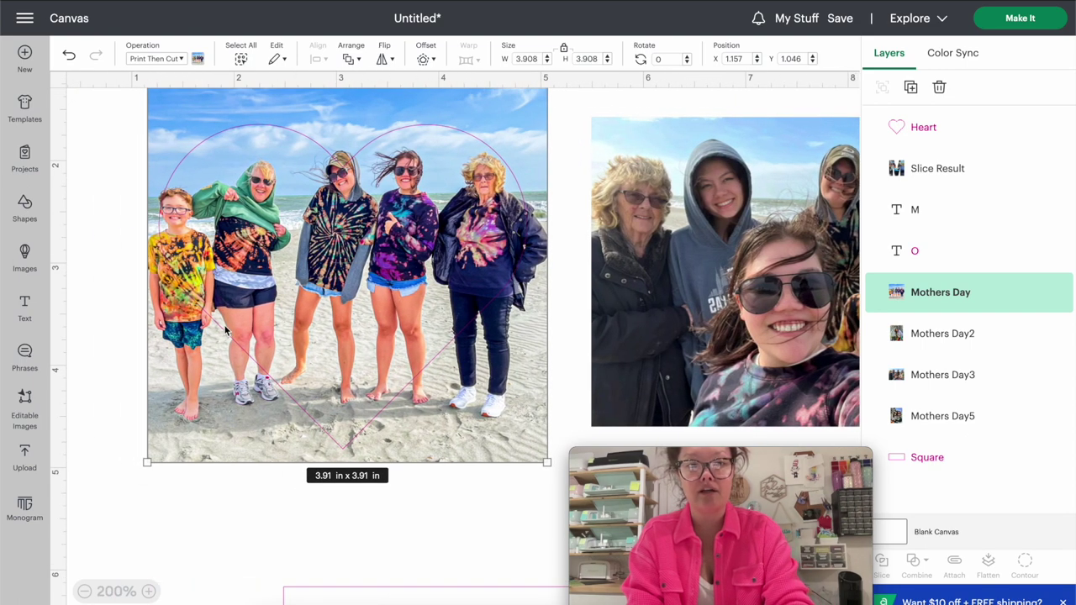
click(118, 300)
drag(223, 328, 221, 324)
click(450, 473)
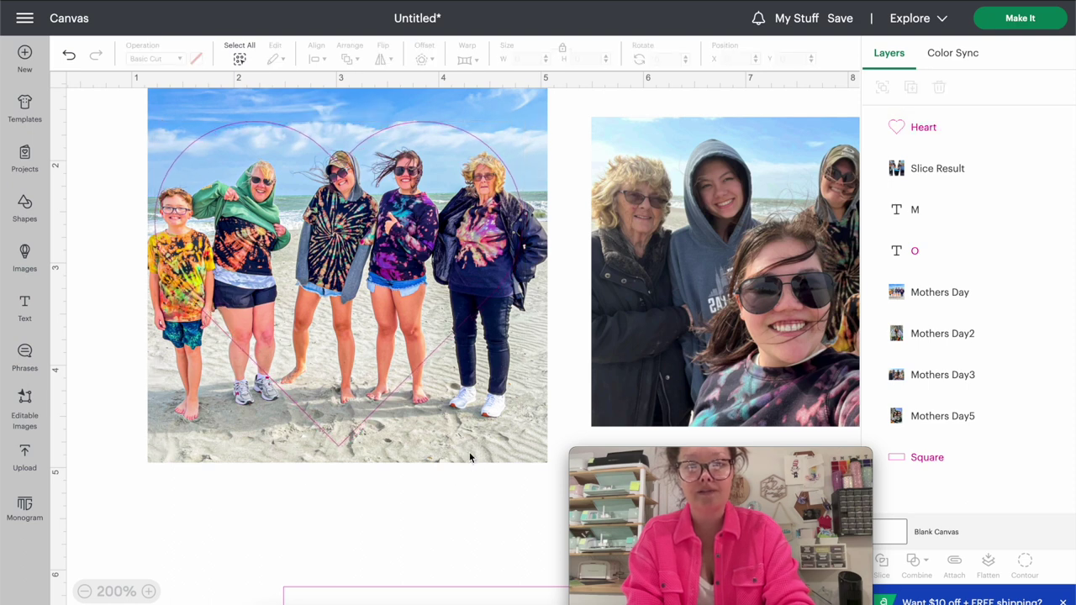
click(469, 451)
drag(548, 462, 528, 451)
mouse_move(473, 425)
mouse_down()
mouse_move(476, 413)
mouse_move(478, 437)
mouse_up()
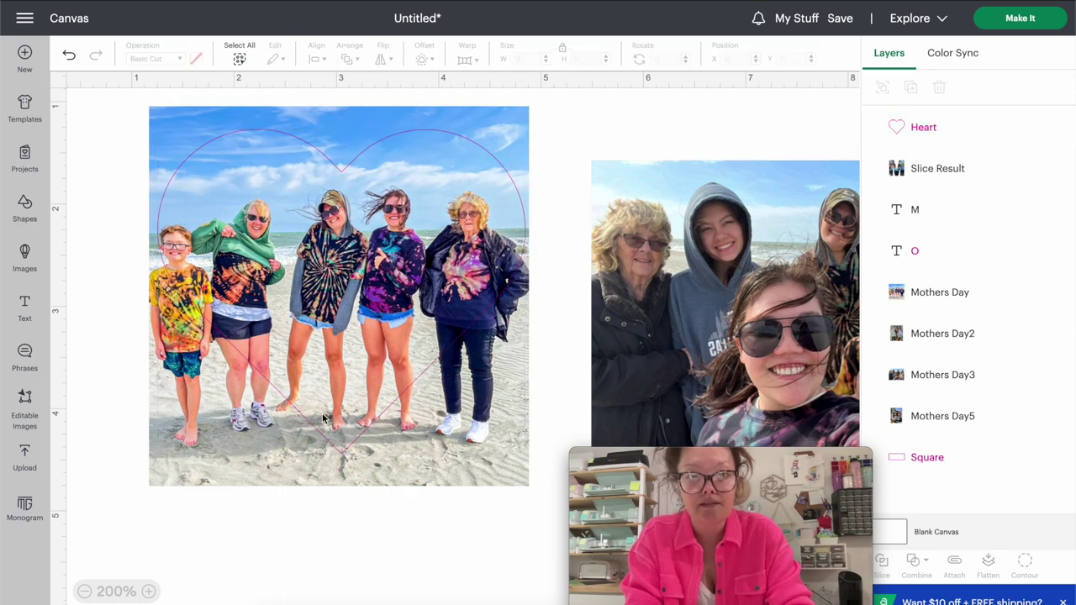
- Slice the heart out of the beach group photo and delete the leftover outline and surrounding photo
drag(392, 530, 100, 235)
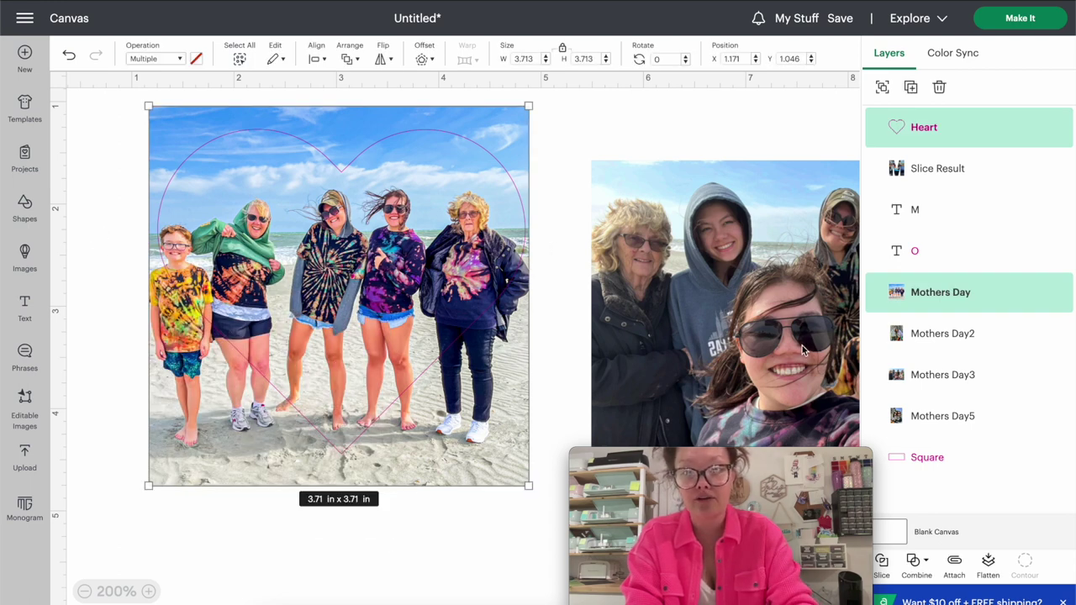
click(882, 575)
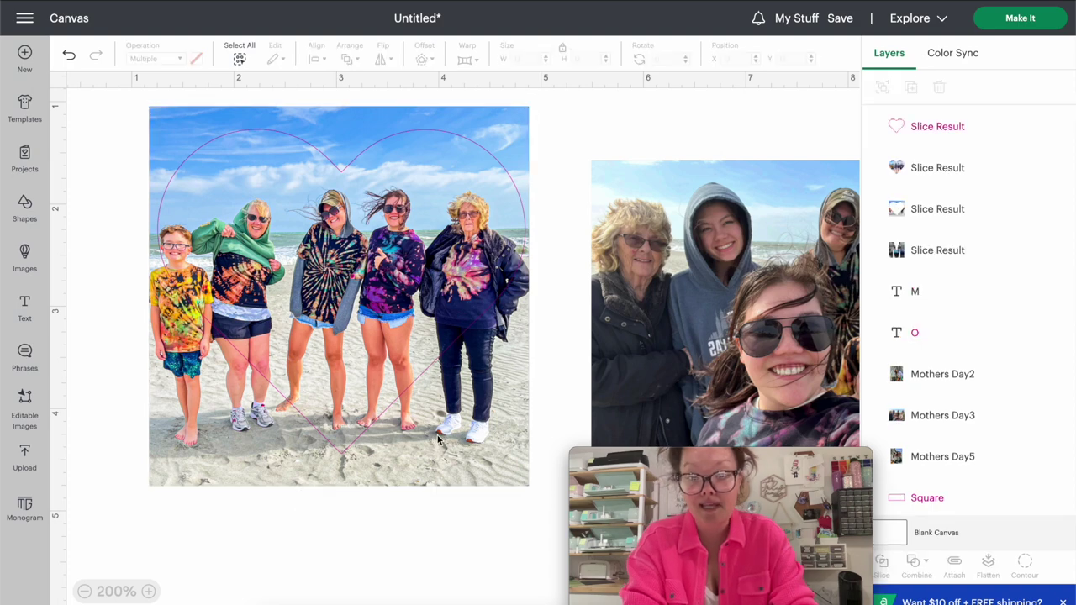
drag(462, 453, 522, 542)
key(Delete)
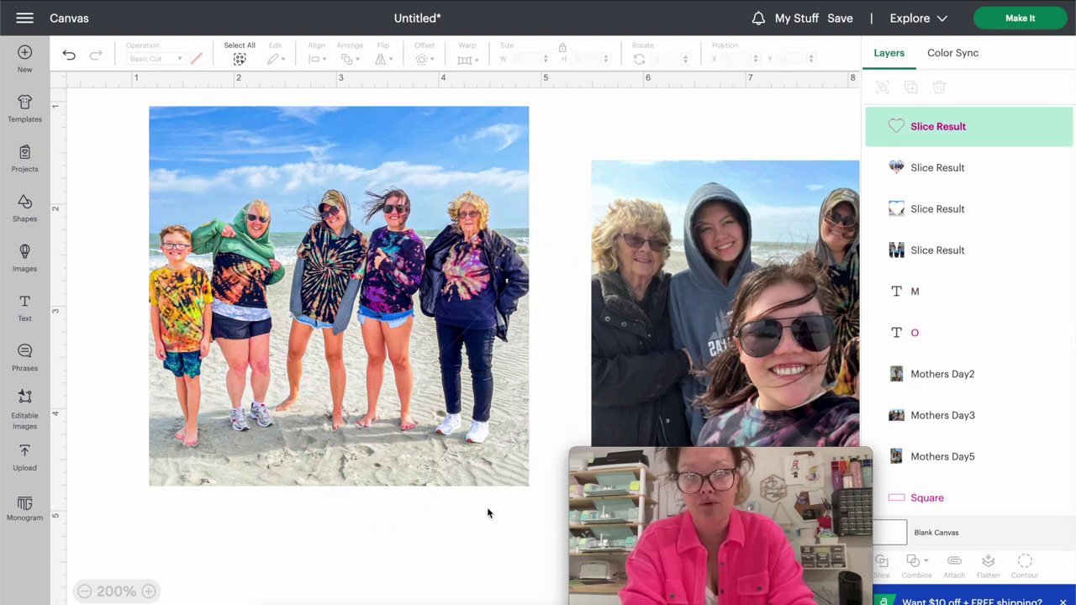
drag(463, 462, 530, 495)
key(Delete)
- Move the heart-shaped beach photo into the mug guide, directly beside the sliced photo M
drag(262, 349, 495, 533)
scroll(375, 393, down, 5)
scroll(375, 393, right, 4)
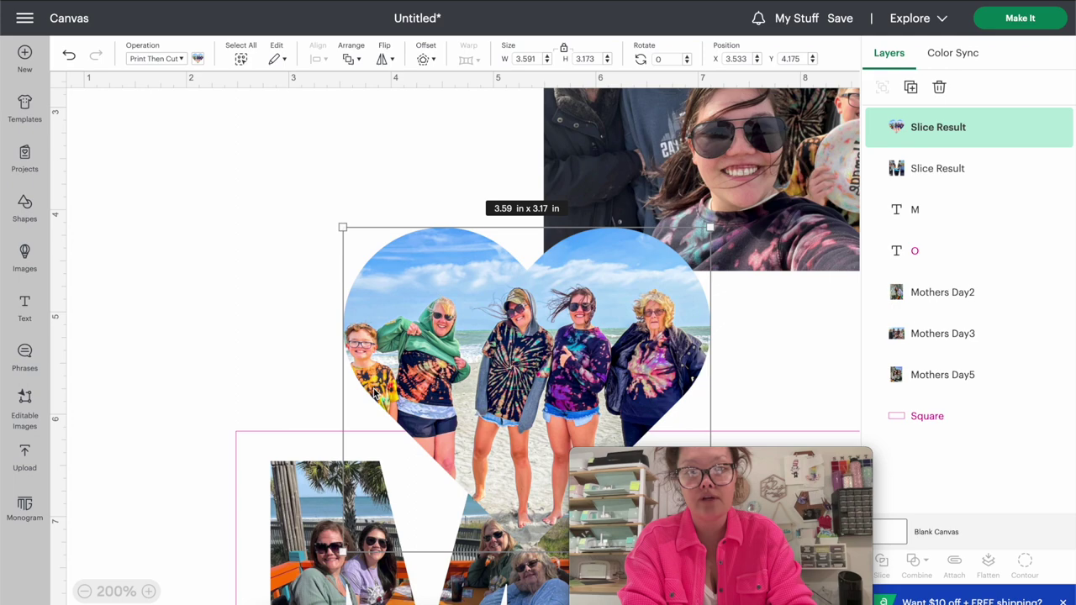
drag(311, 274, 552, 507)
scroll(446, 446, down, 5)
scroll(446, 446, right, 2)
scroll(446, 445, right, 1)
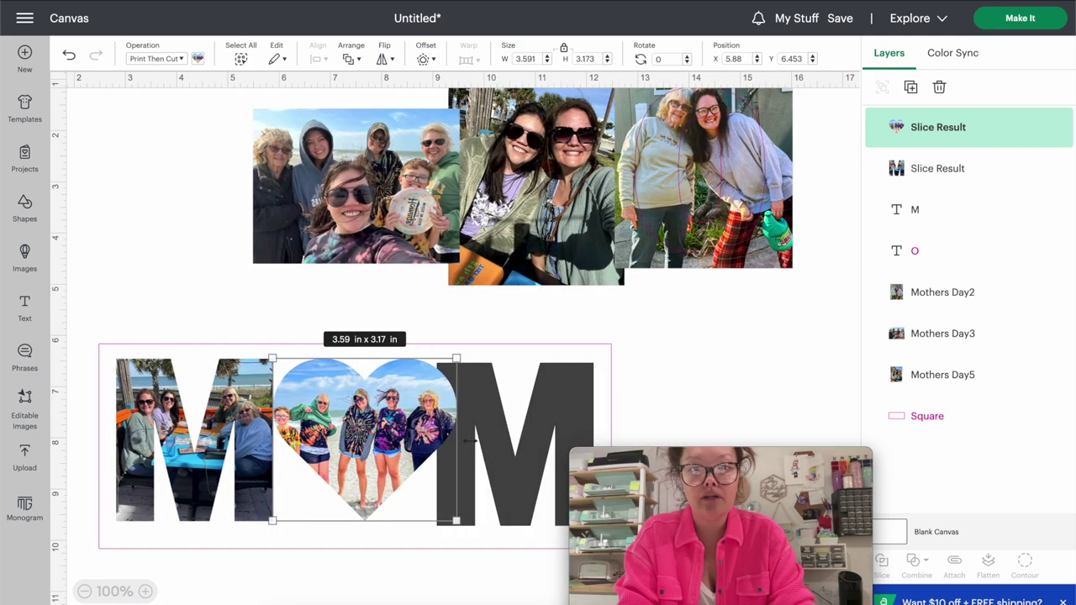
- Move the solid second M up over the group selfie and change its operation to Guide
click(481, 445)
drag(481, 441, 337, 198)
scroll(338, 205, up, 2)
click(141, 60)
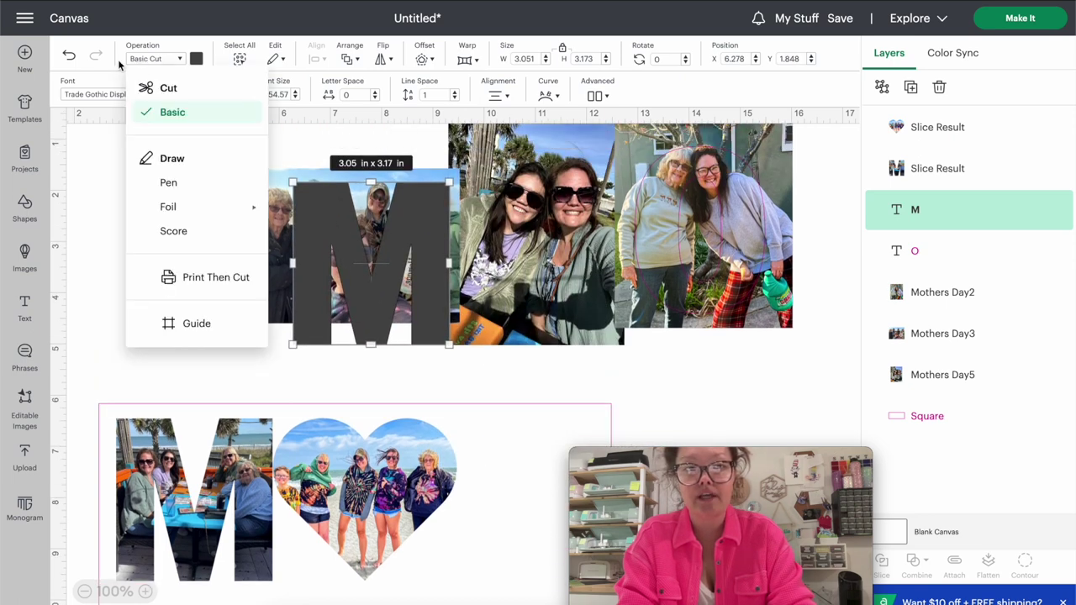
click(193, 321)
- Shift the M outline over the photos and delete the unused O outline
drag(334, 313, 314, 308)
drag(522, 404, 733, 354)
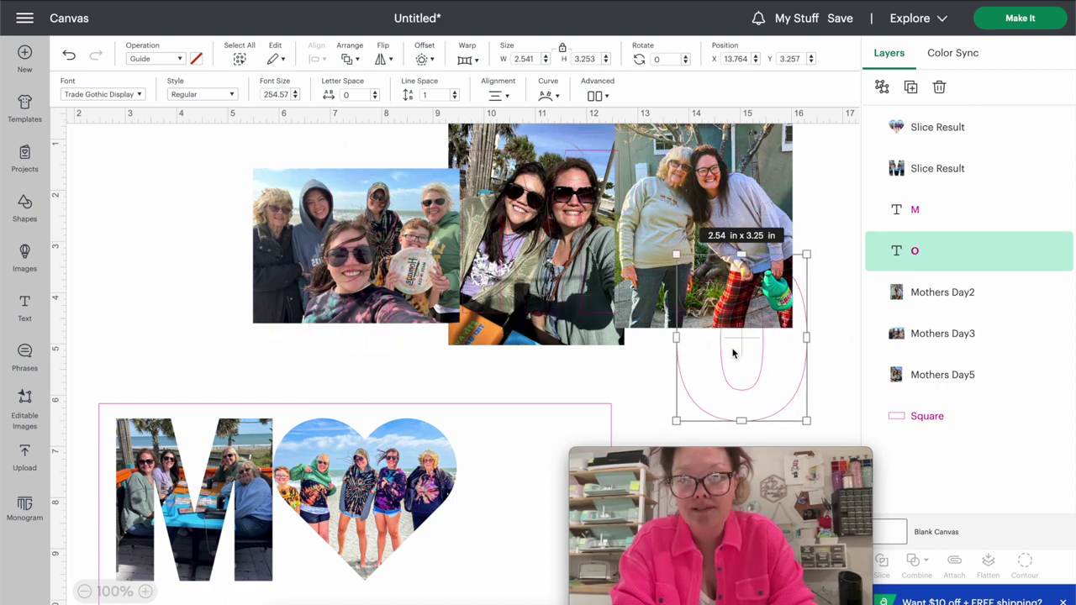
key(Delete)
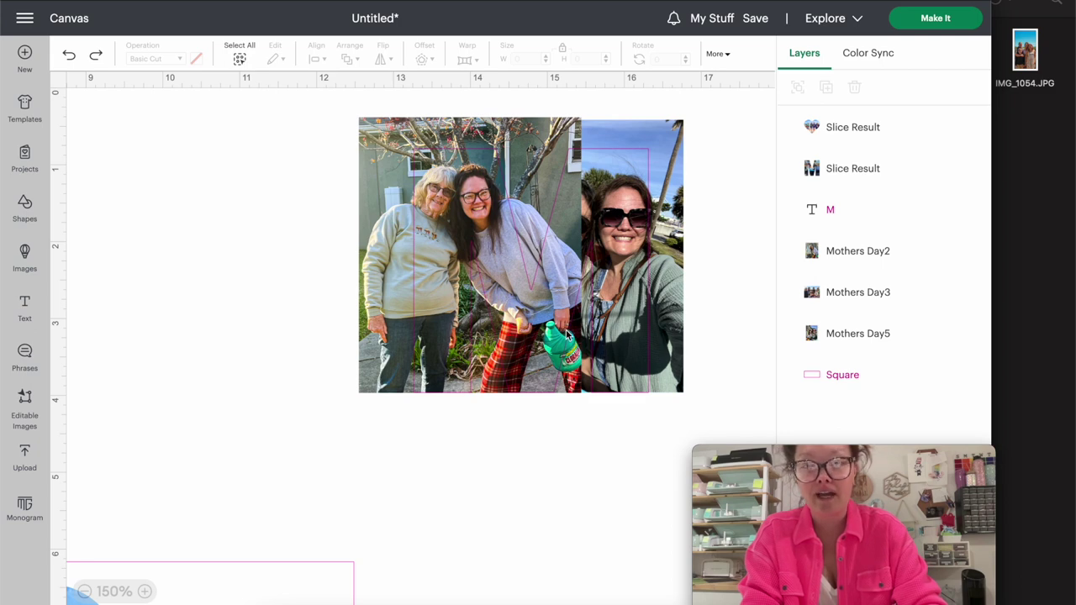
- Duplicate the M outline and place the copy over the original on the two side-by-side photos
click(568, 335)
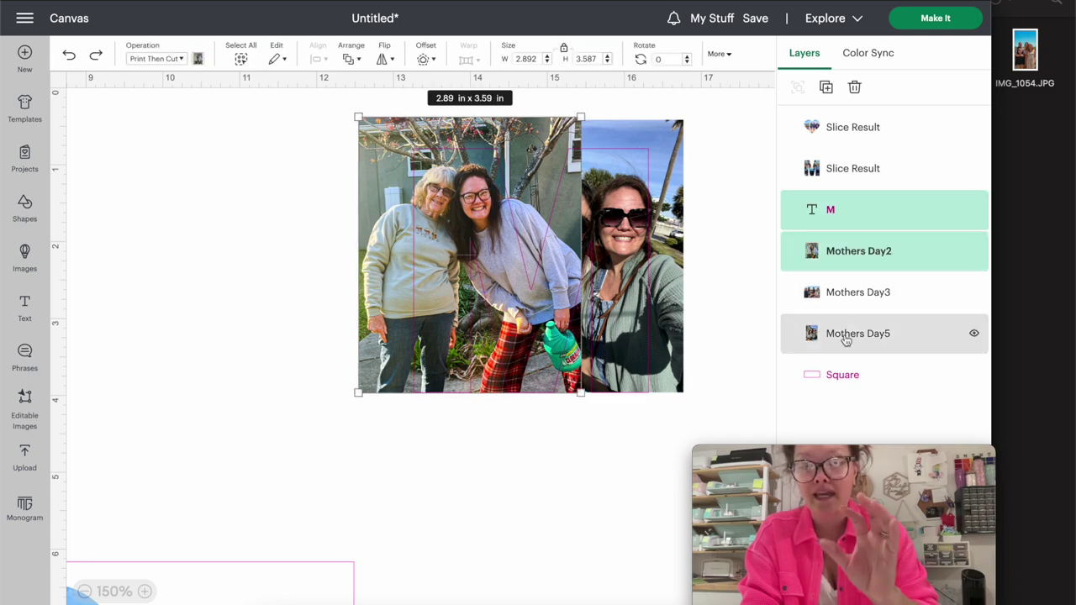
click(849, 213)
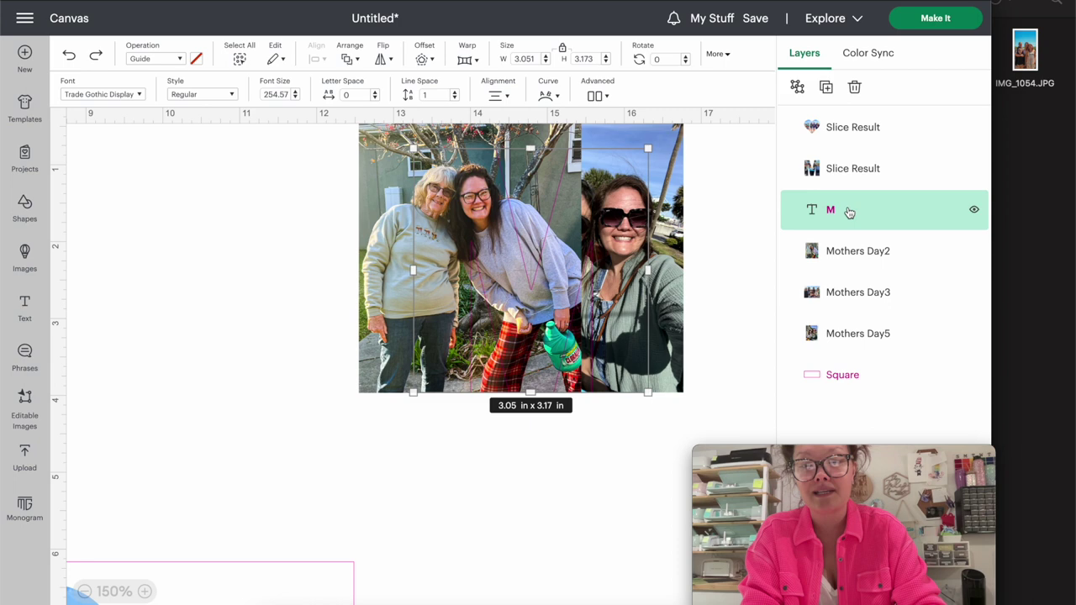
key(super+d)
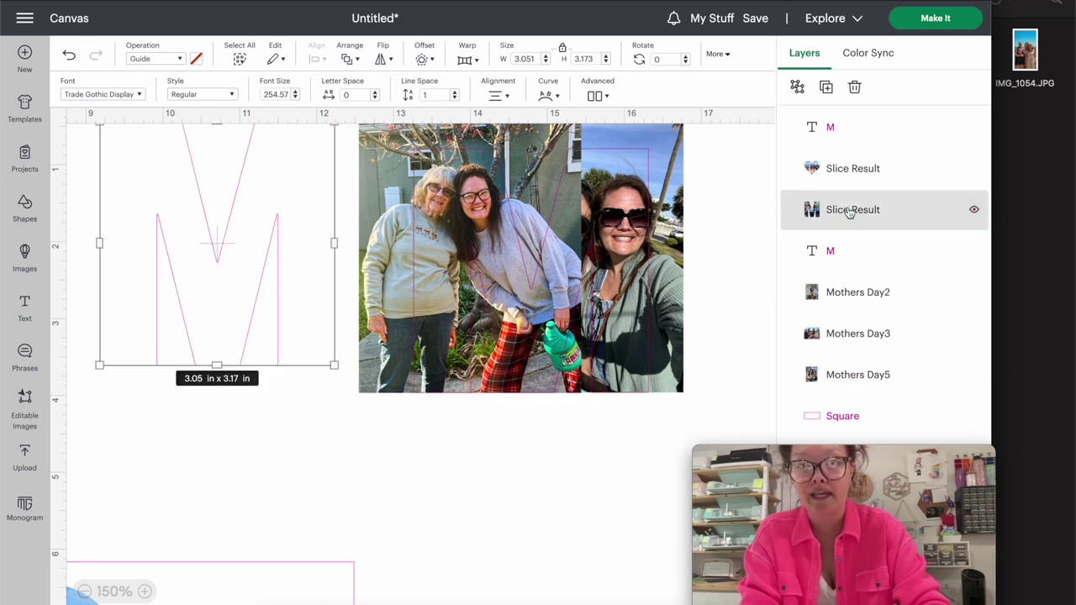
drag(215, 249, 528, 274)
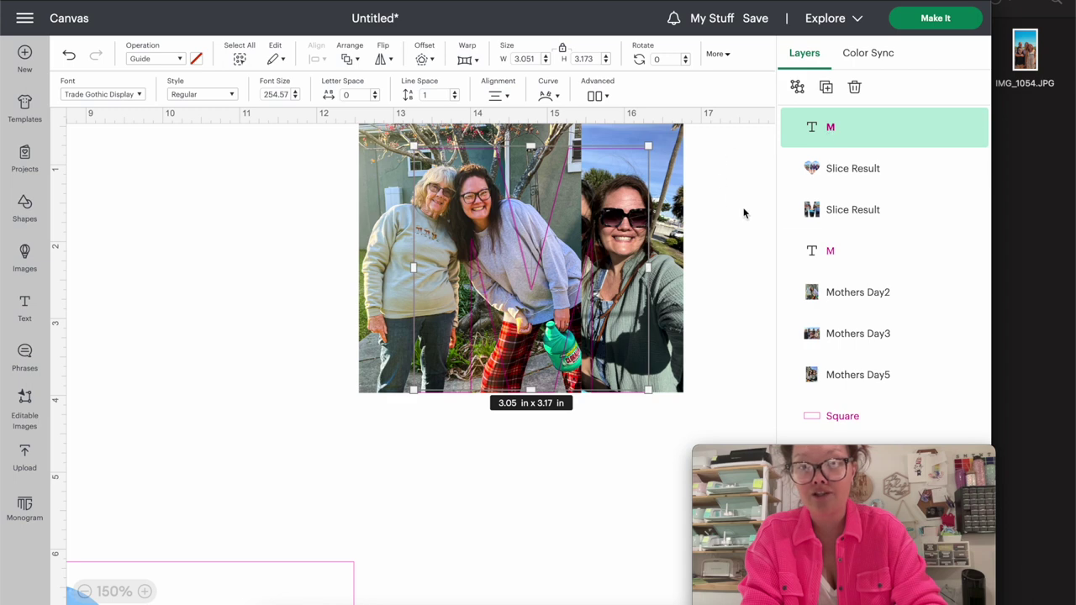
- Align the two M outlines exactly on top of each other
shift+click(823, 257)
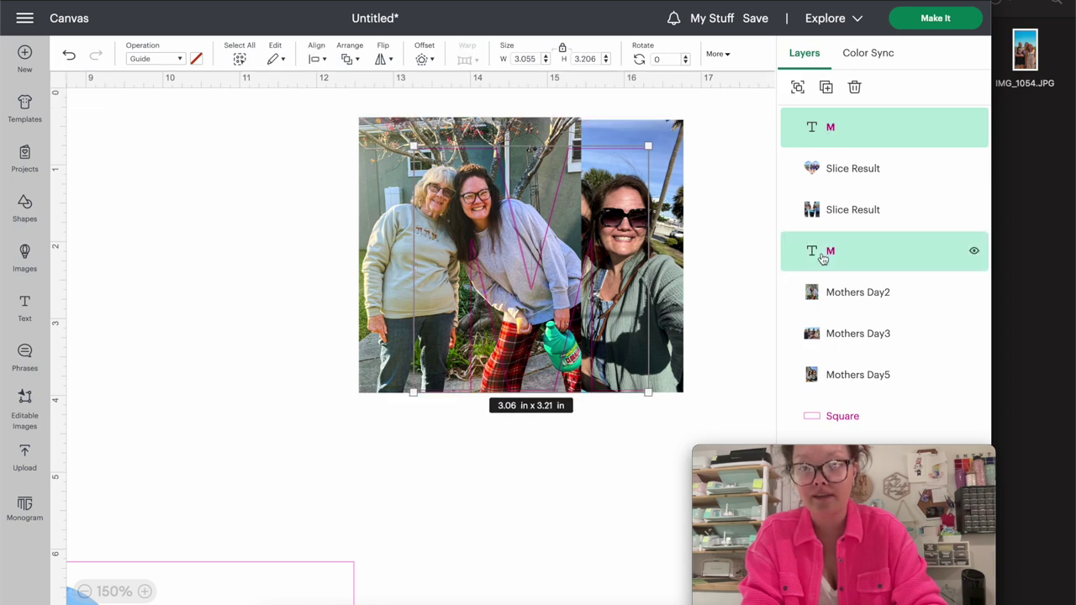
click(315, 60)
click(348, 257)
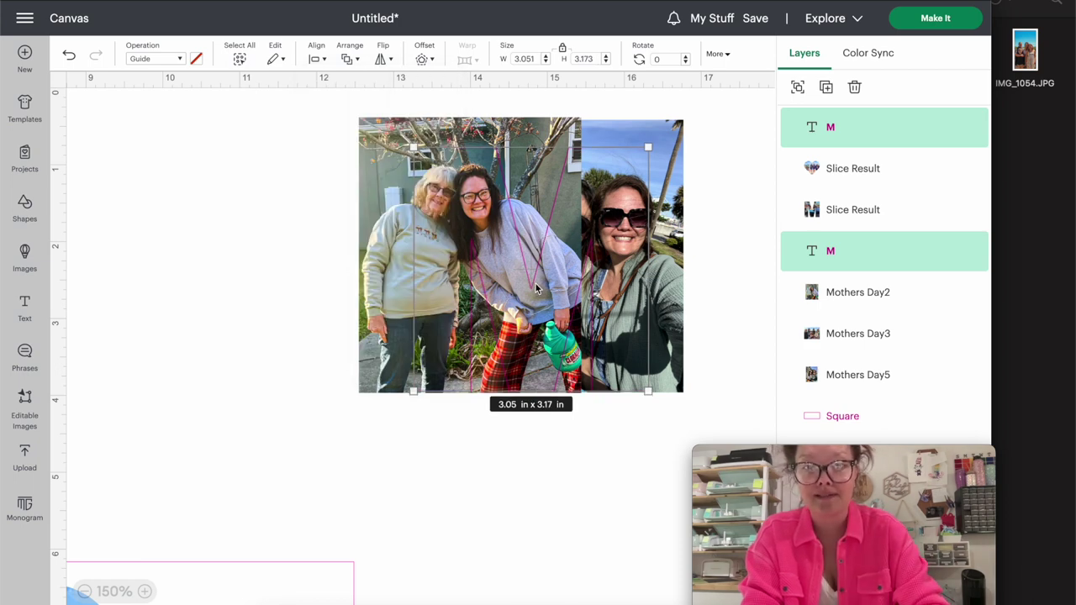
click(538, 448)
- Slice the upper M with the photo of the two women in the yard and delete the surrounding photo
click(847, 141)
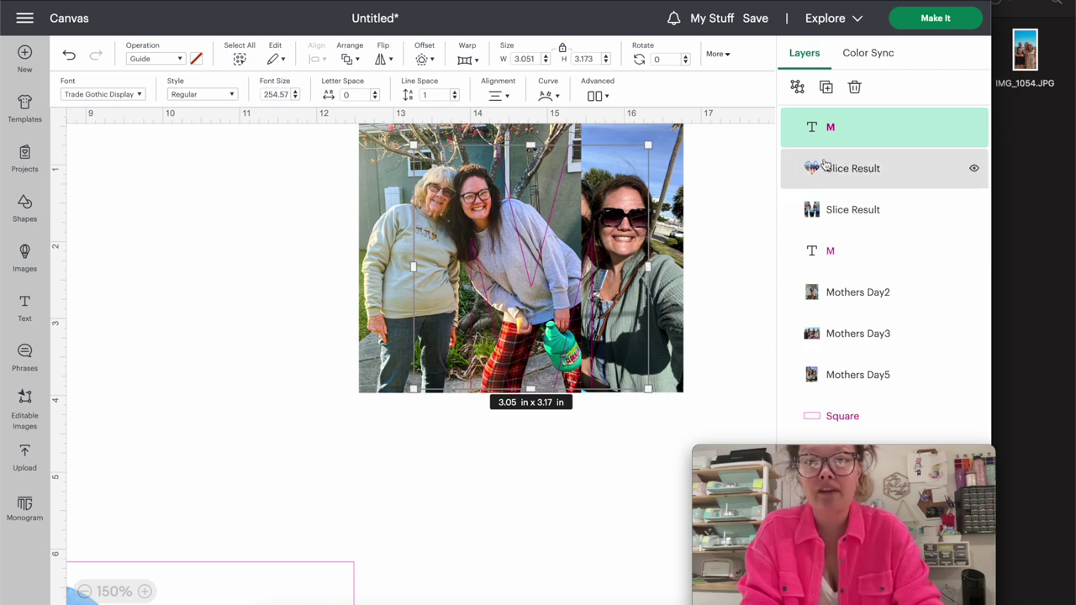
shift+click(380, 222)
right_click(381, 223)
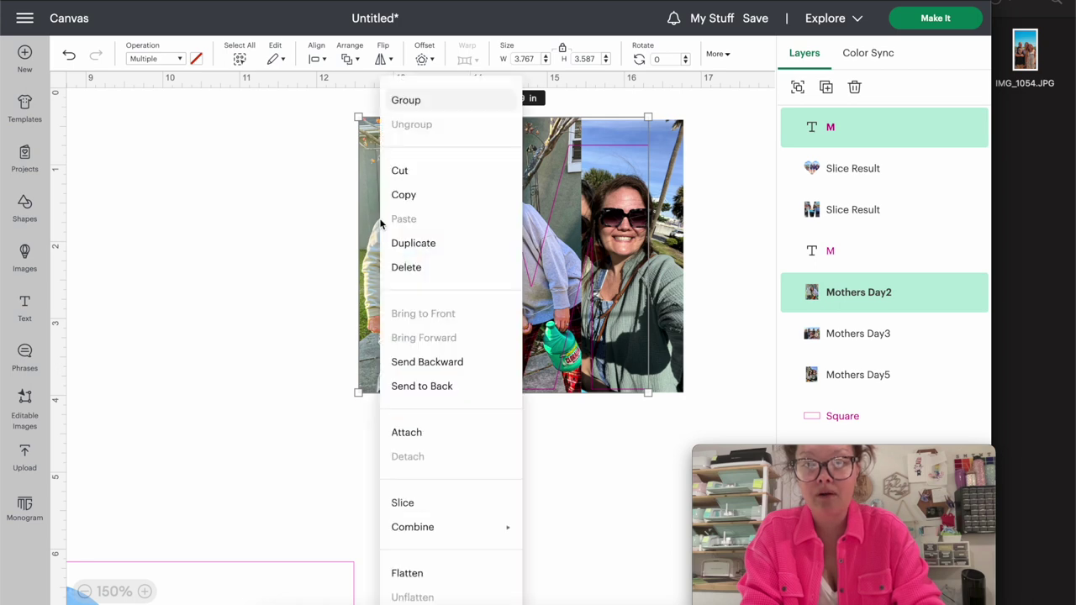
click(402, 502)
drag(362, 370, 167, 359)
key(Delete)
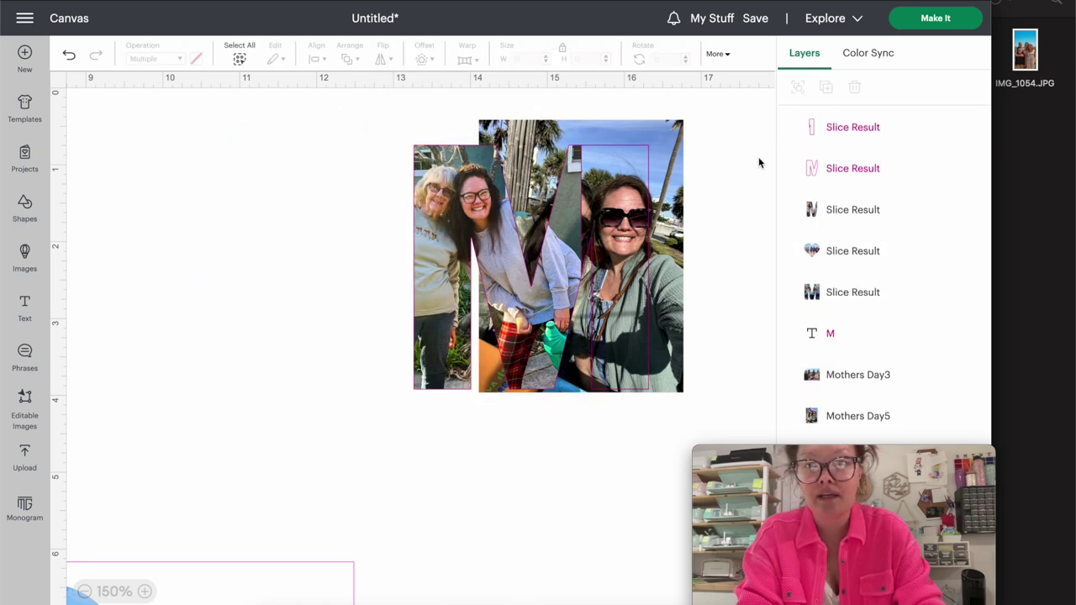
- Delete the two leftover outline slice results
click(832, 164)
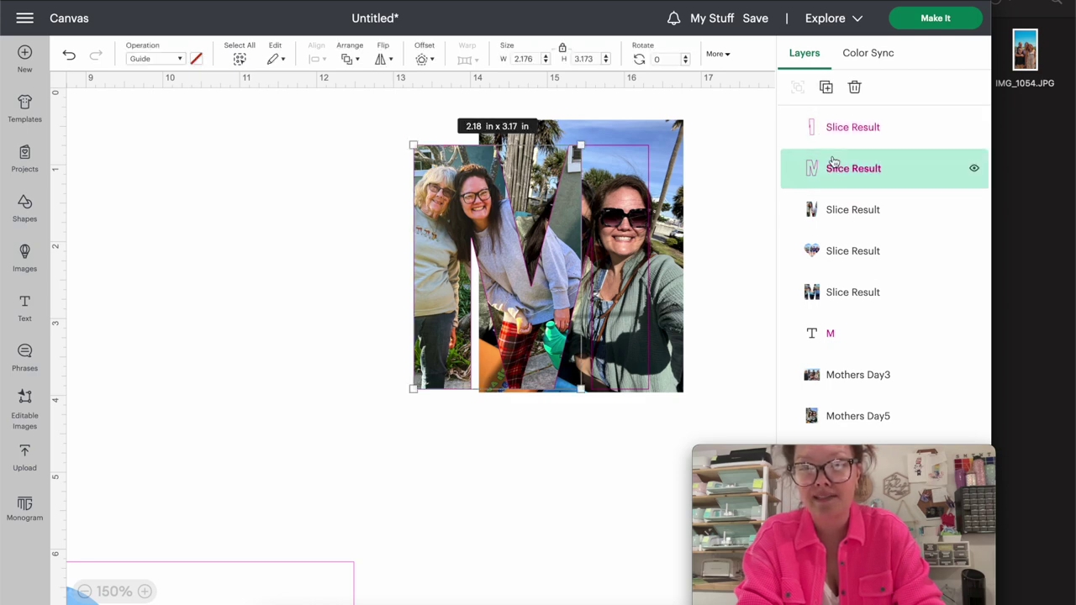
key(Delete)
click(837, 130)
key(Delete)
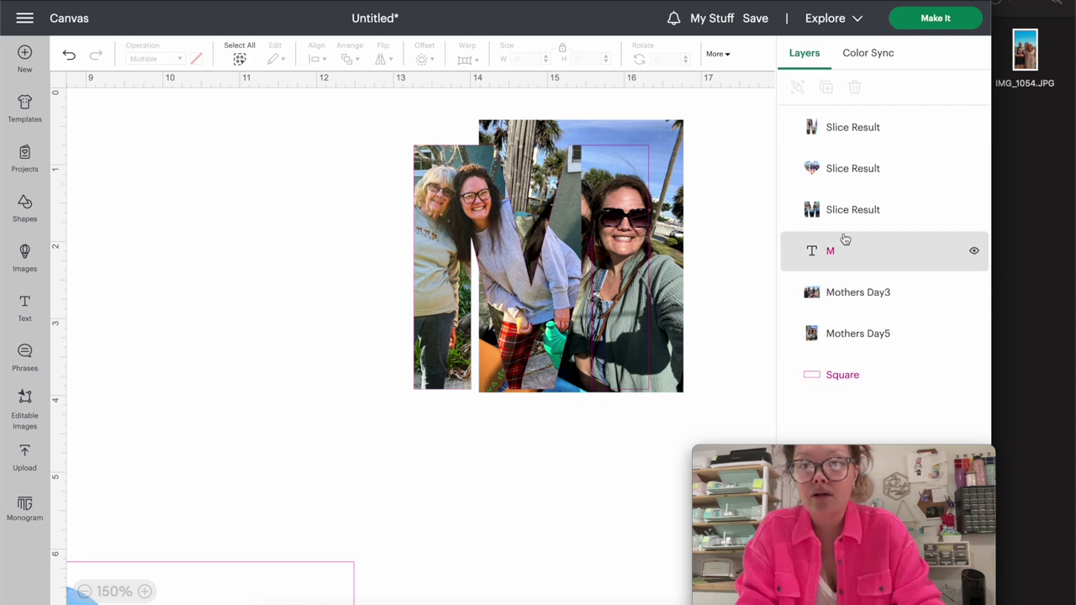
- Reorder the layers so Mothers Day5 sits above the slice results and the M outline is on top of it
click(847, 329)
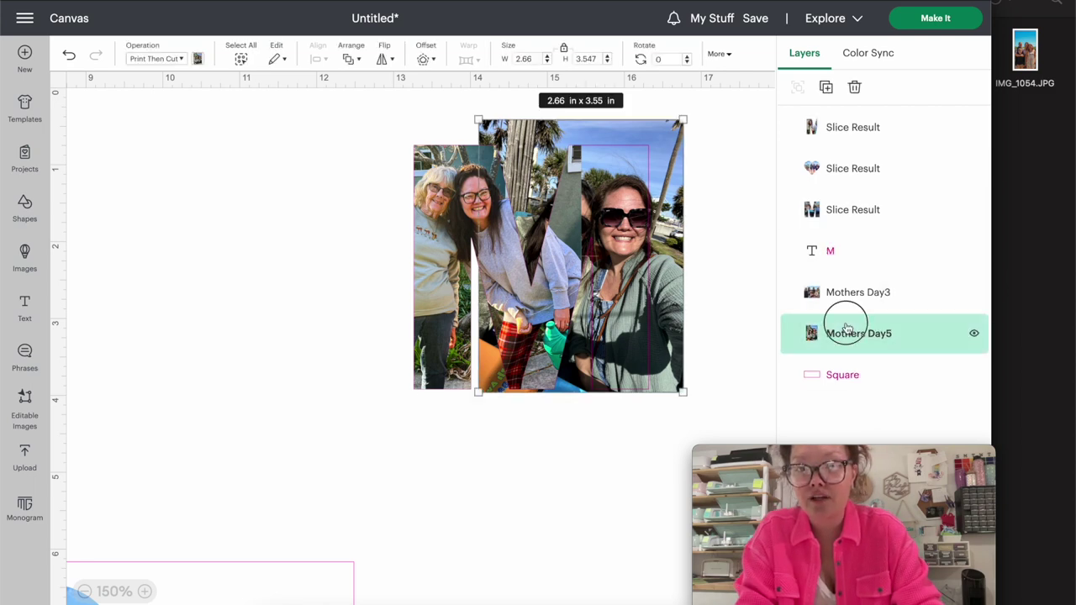
drag(846, 329, 859, 128)
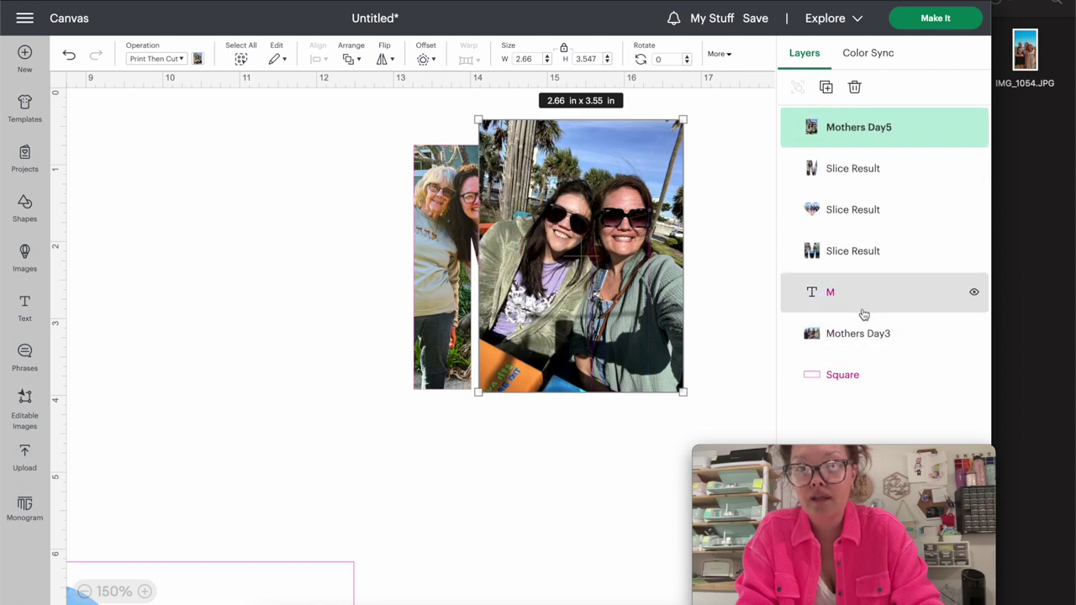
click(866, 308)
drag(866, 308, 865, 116)
click(689, 303)
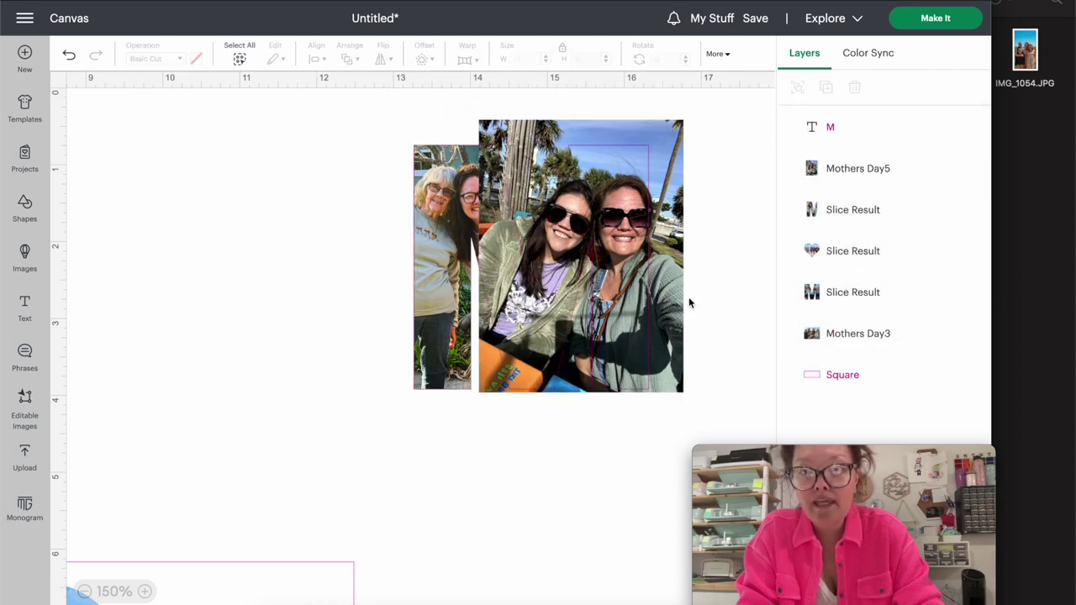
- Reposition the two-woman selfie under the M outline and shrink it to about 2.5 × 3.34 in
drag(676, 307, 682, 311)
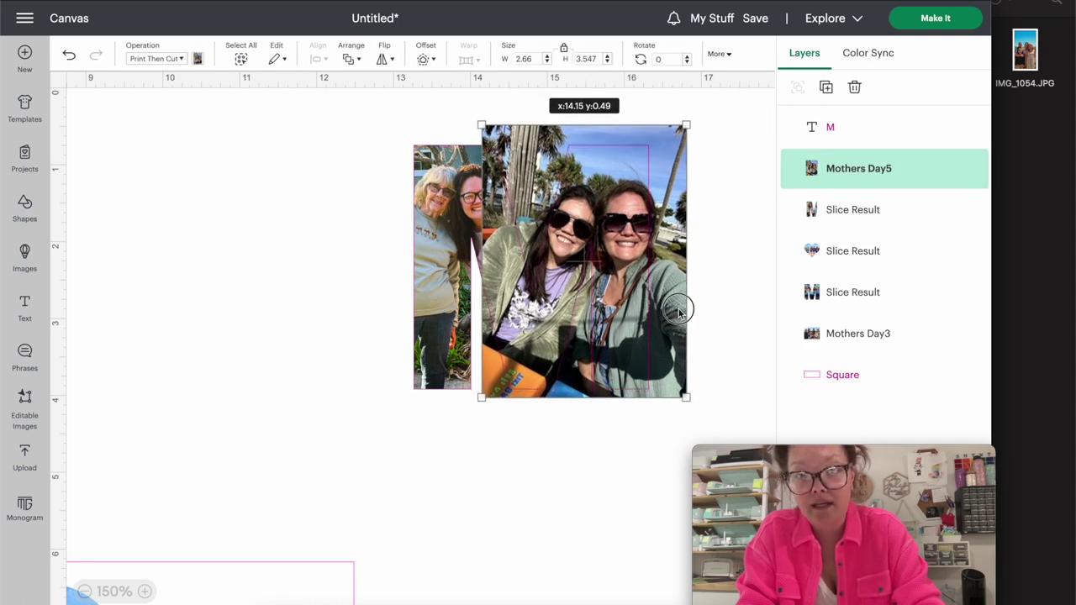
drag(688, 125, 677, 142)
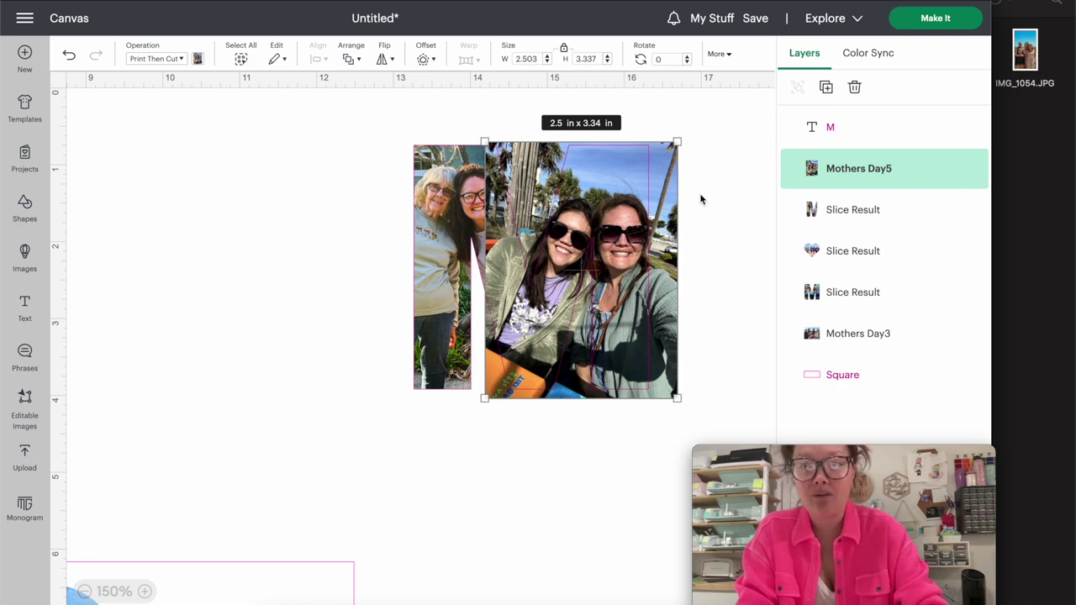
- Slice the two-woman selfie with the M outline and delete the two leftover outline pieces
shift+click(827, 127)
right_click(605, 246)
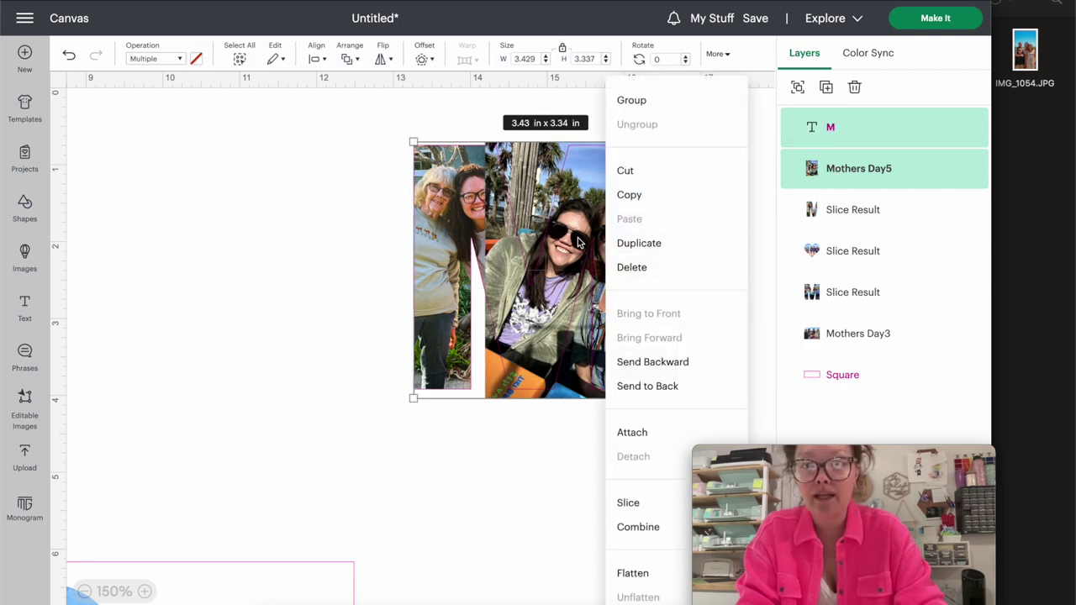
click(628, 503)
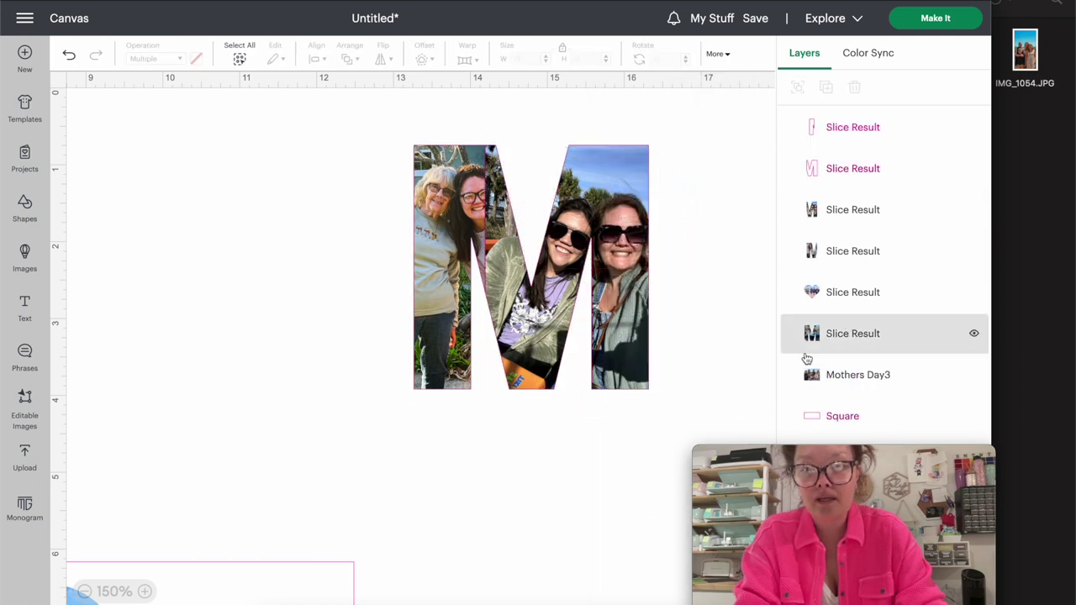
click(841, 171)
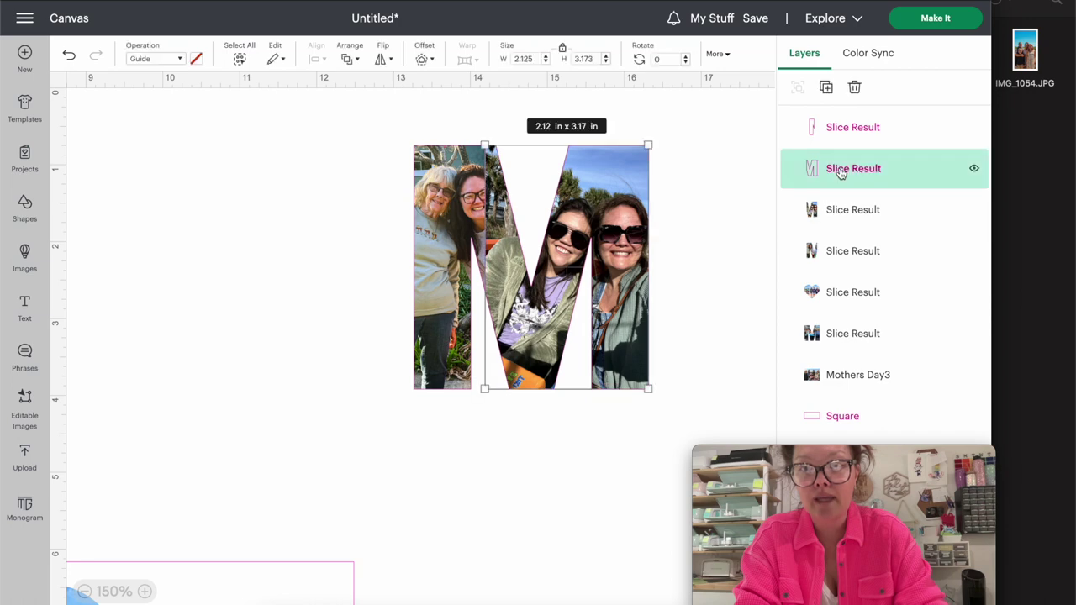
key(Delete)
click(836, 134)
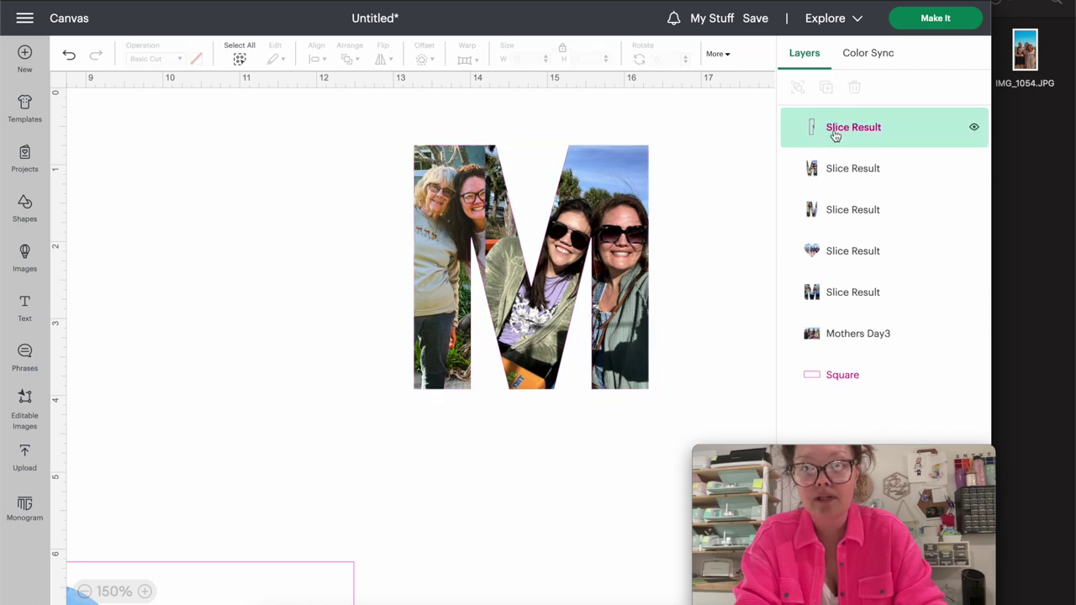
key(Delete)
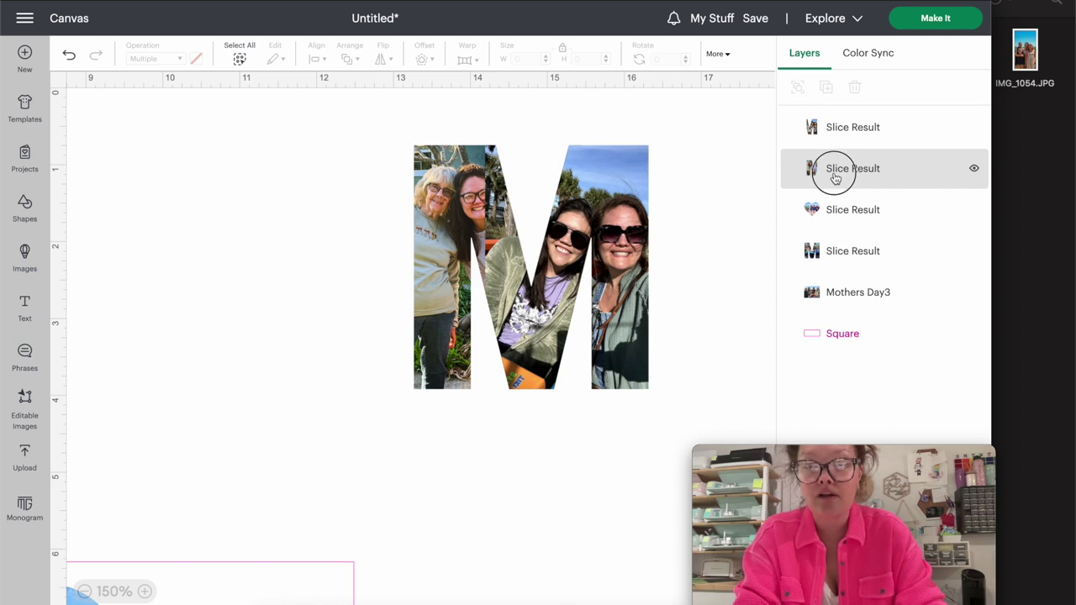
- Bring the yard-photo M slice above the selfie slice and add a square shape below the M
drag(835, 174, 834, 125)
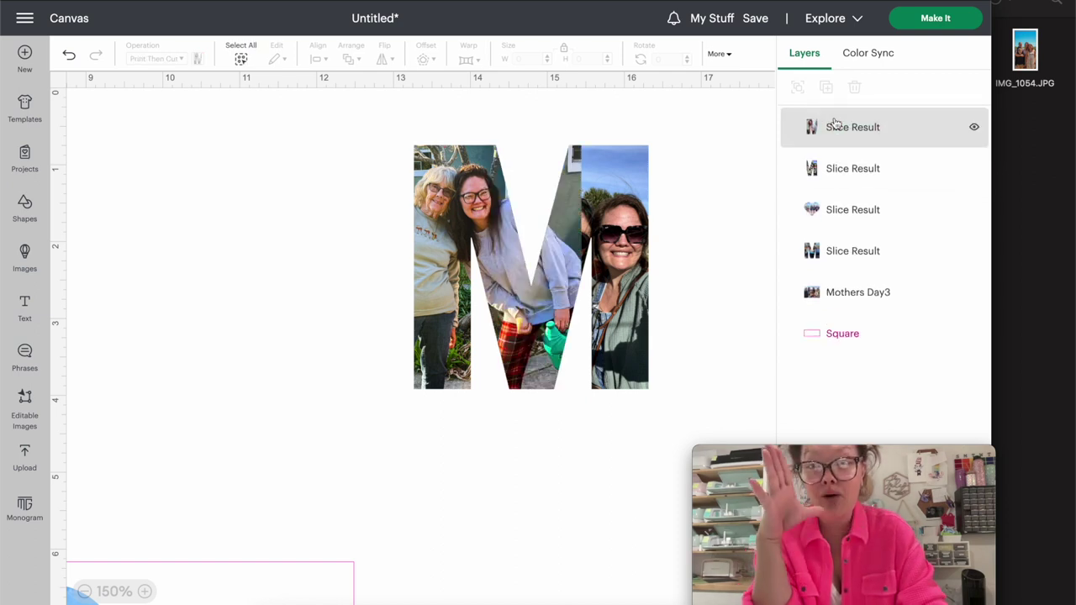
click(831, 180)
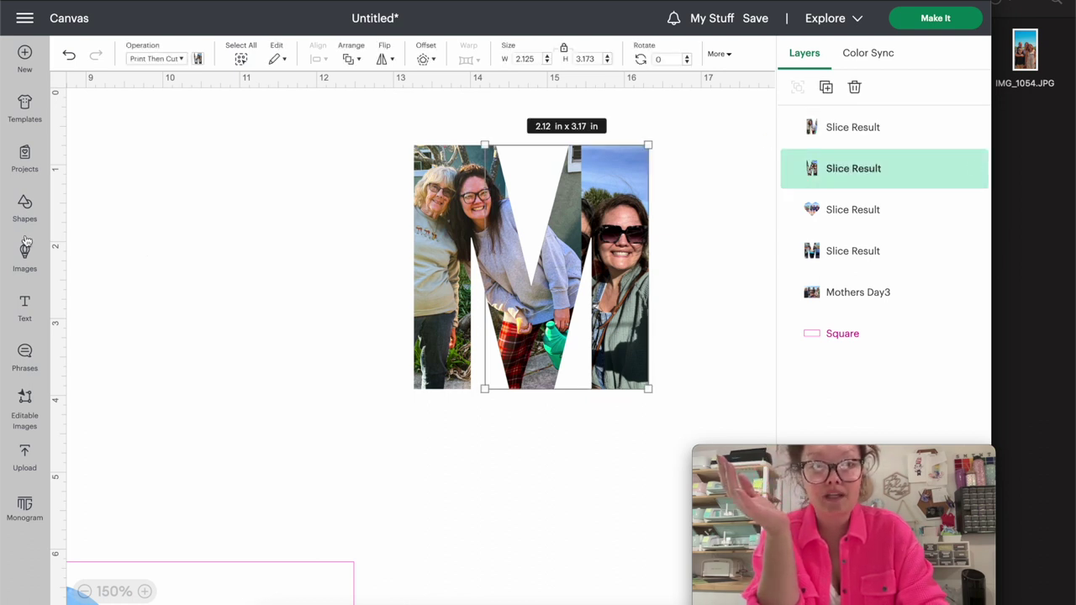
click(25, 210)
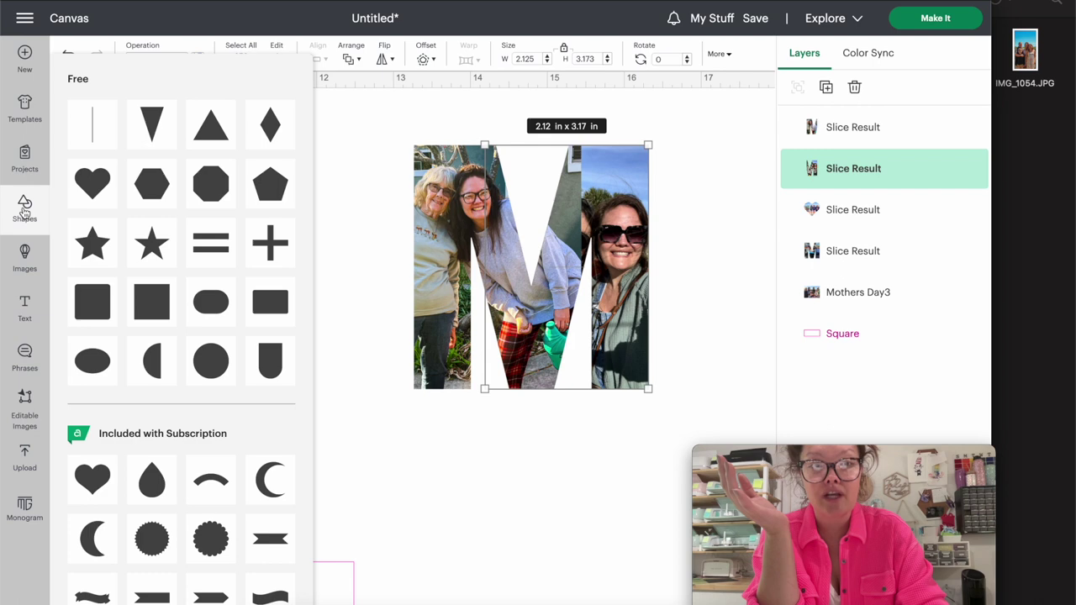
click(153, 310)
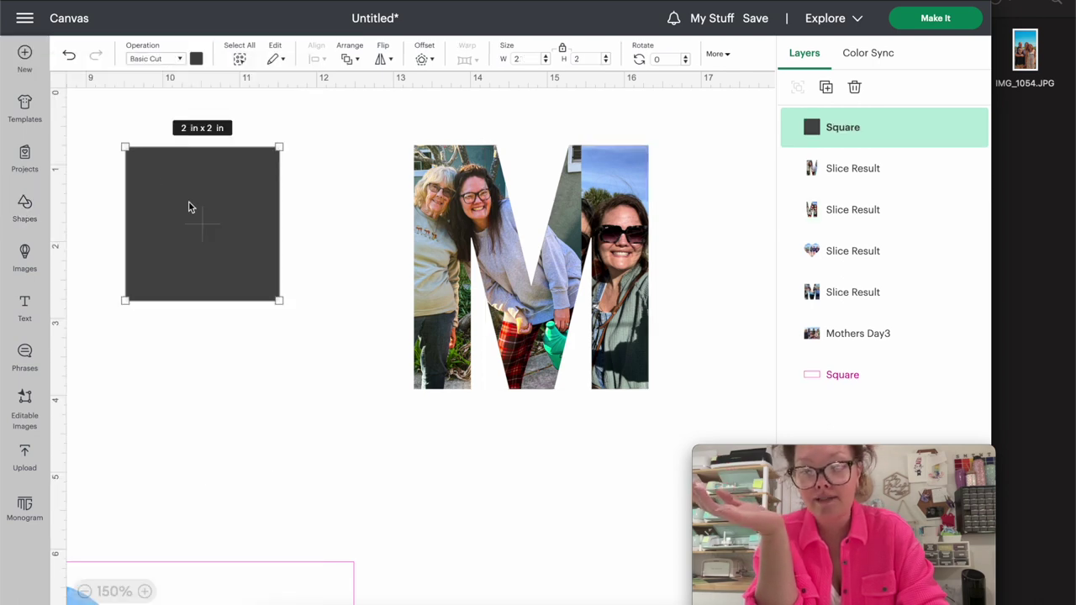
drag(189, 207, 558, 513)
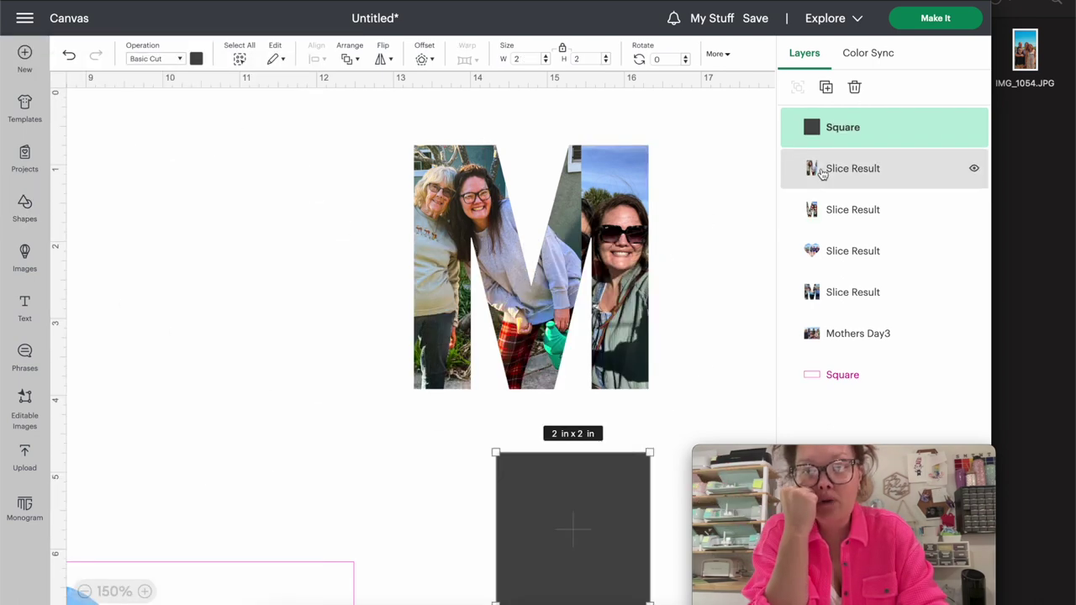
- Nudge the yard-photo slice down, then cover the M's right part with the square, stretched out of proportion to about 1.86 × 3.87 in
drag(450, 286, 454, 293)
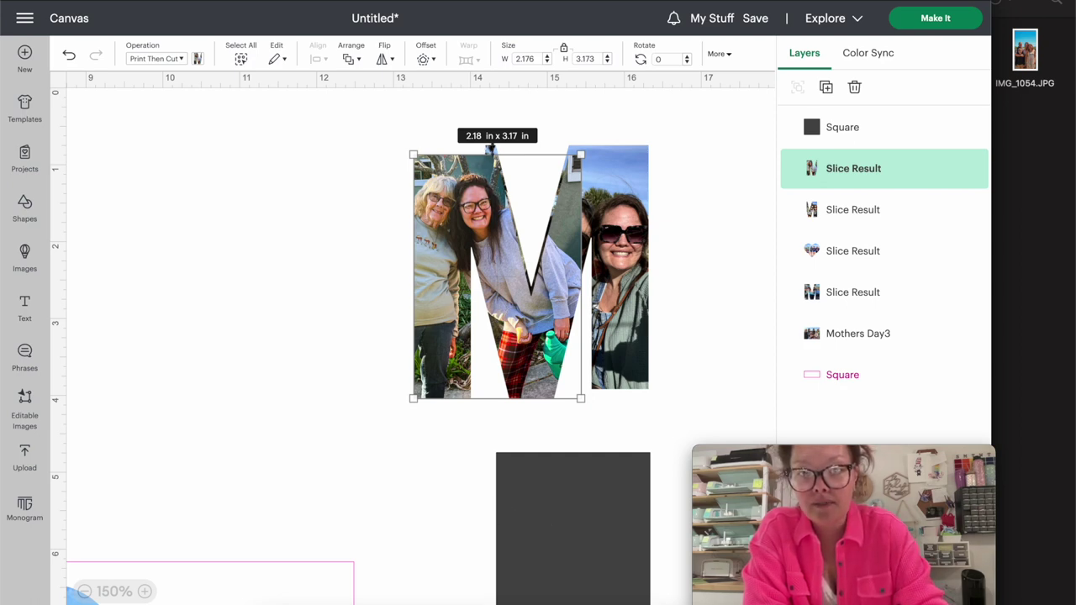
click(584, 573)
drag(585, 574, 610, 255)
click(562, 50)
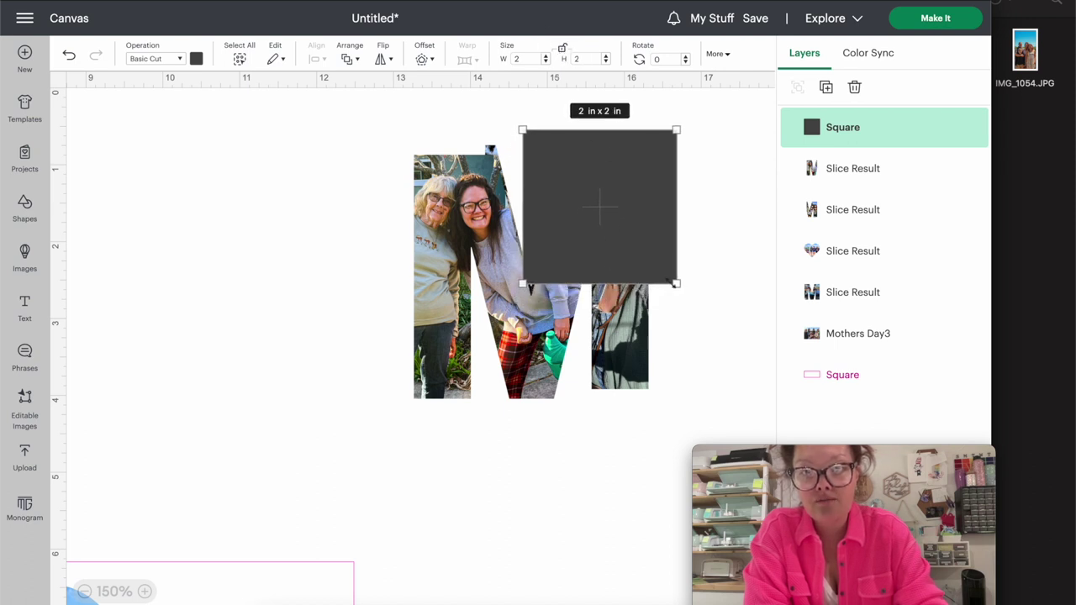
drag(676, 284, 664, 429)
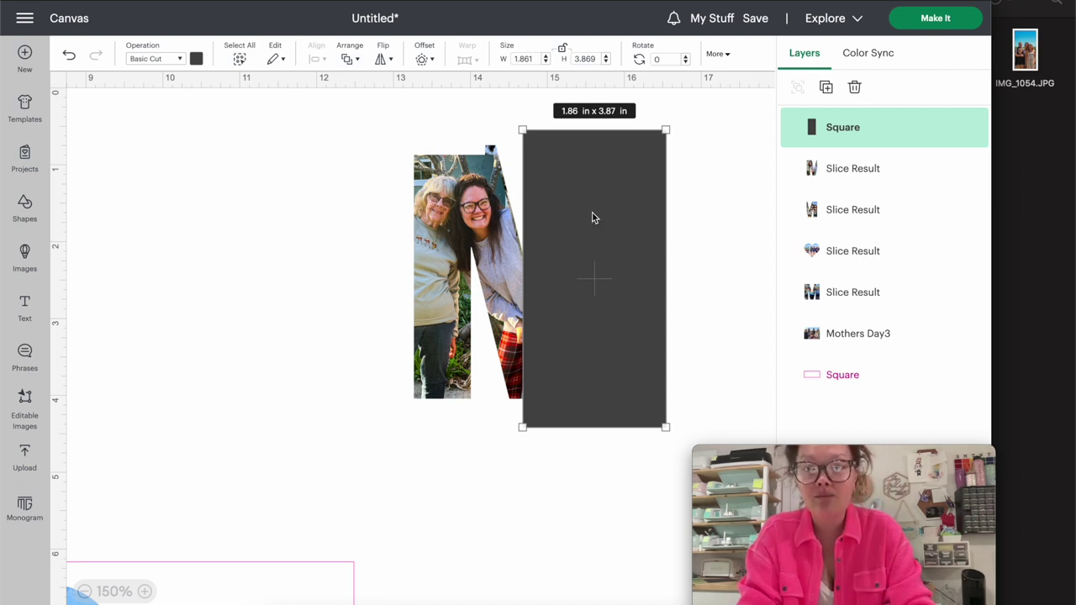
- Slice the yard-photo M with the square and delete the square remnants and the cut-off photo piece
shift+click(429, 212)
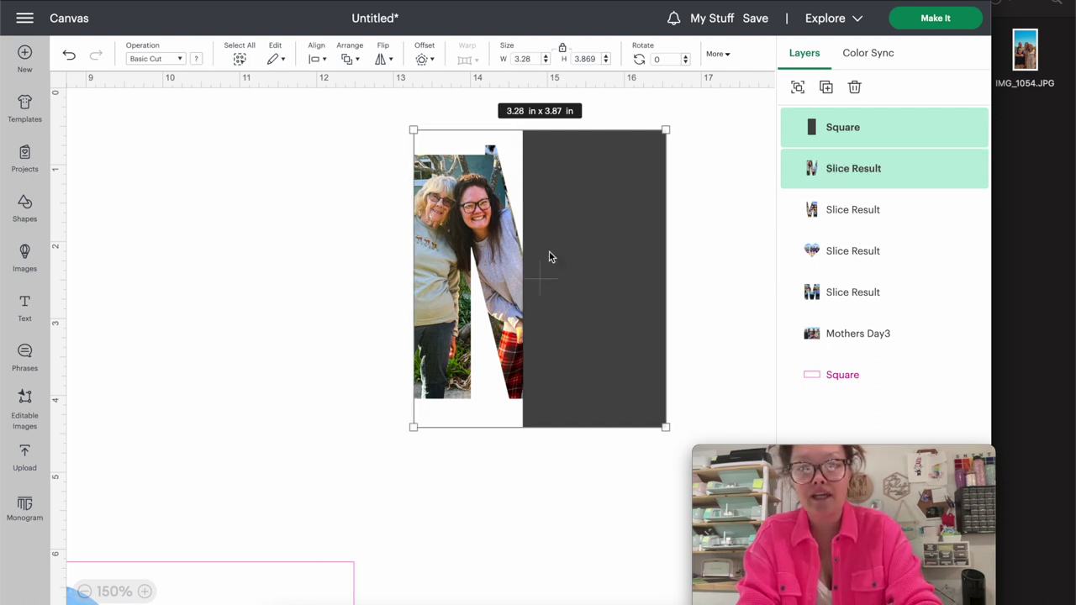
right_click(564, 268)
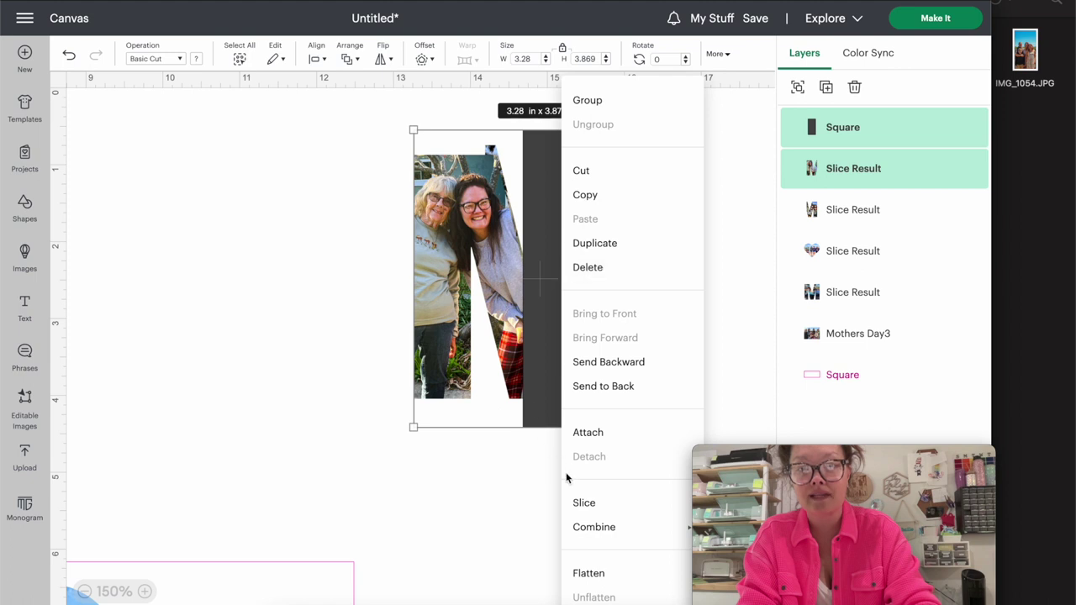
click(584, 505)
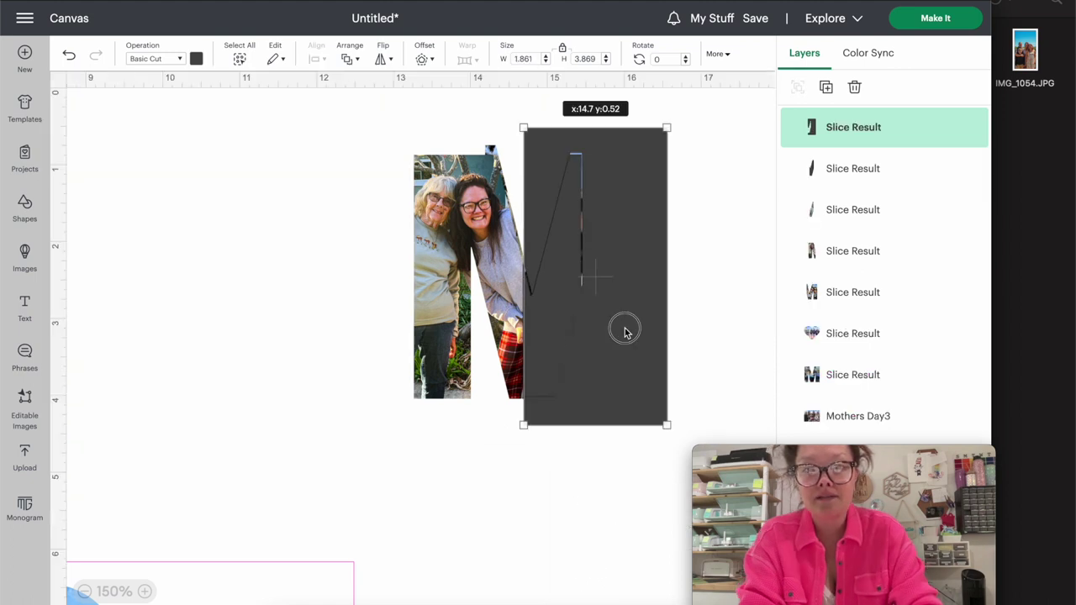
key(Delete)
click(559, 324)
drag(559, 324, 648, 320)
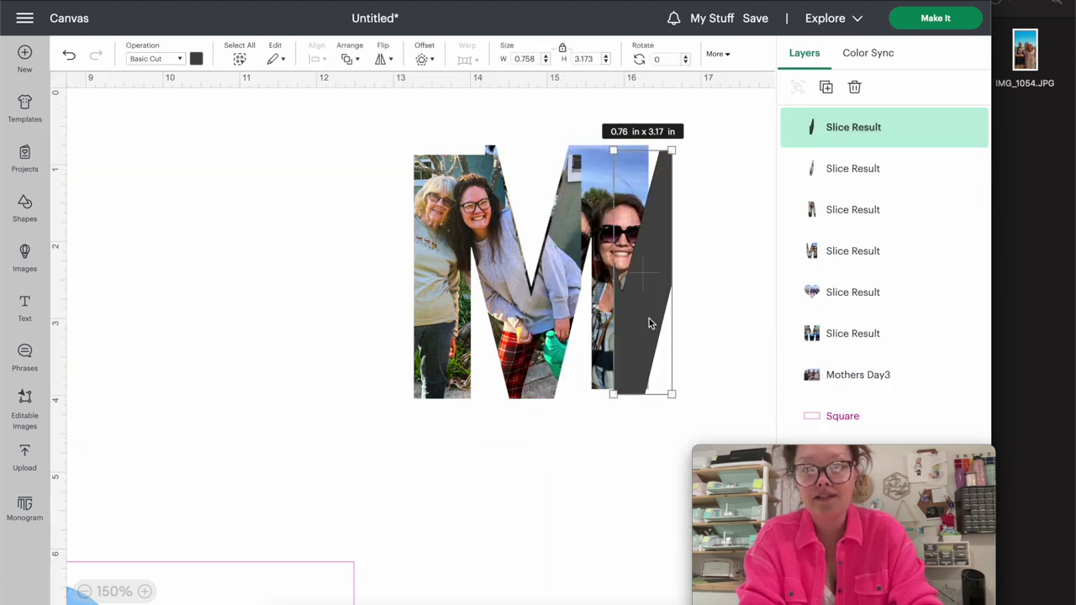
key(Delete)
drag(551, 324, 677, 323)
key(Delete)
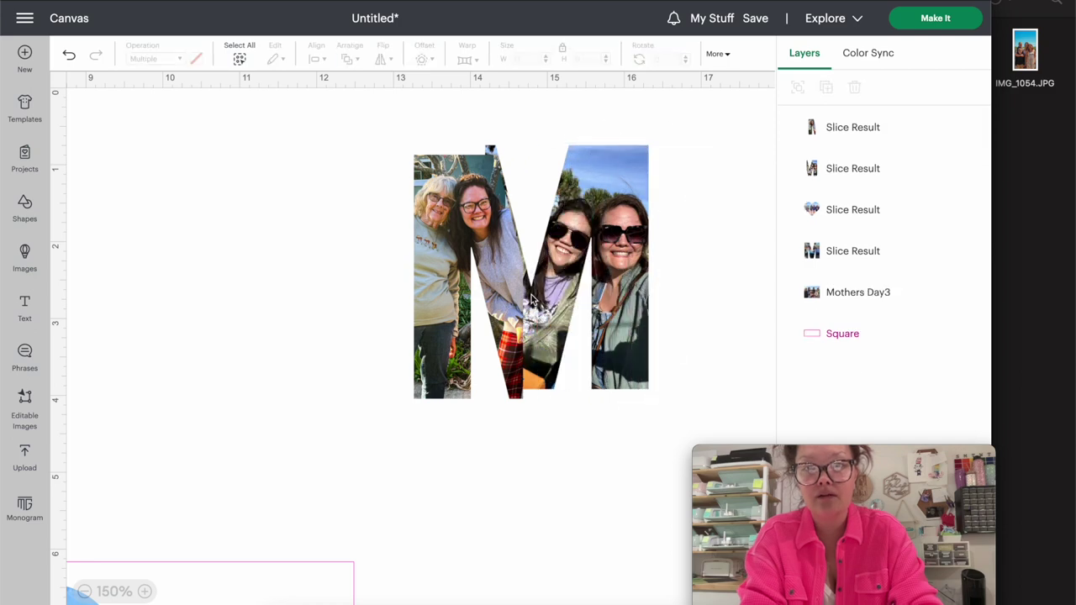
- Align the two photo pieces of the M along their bottom edges and group them
drag(328, 206, 612, 288)
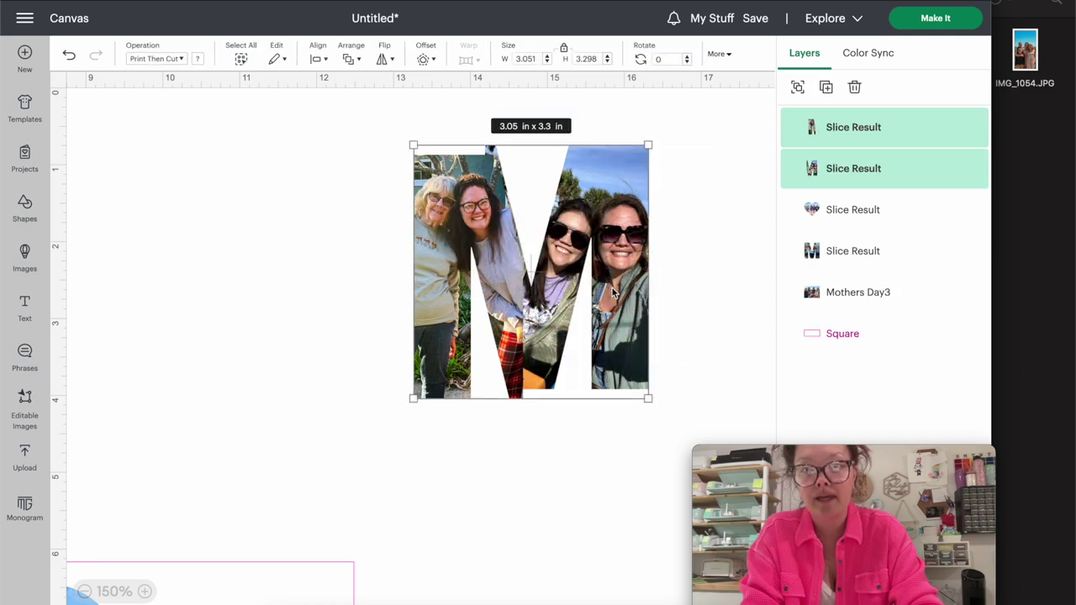
drag(301, 128, 706, 370)
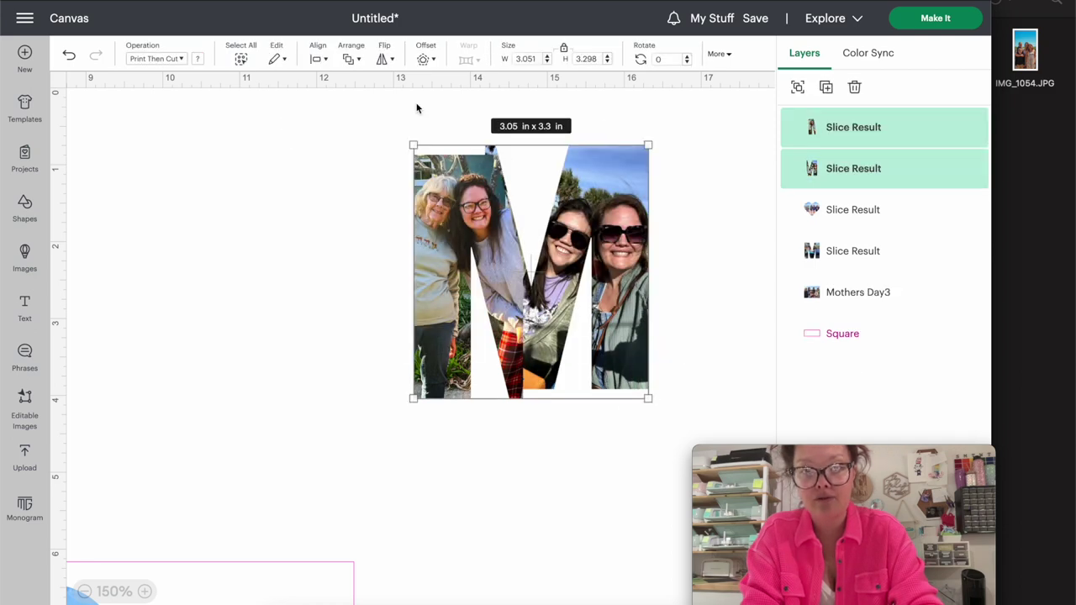
click(316, 59)
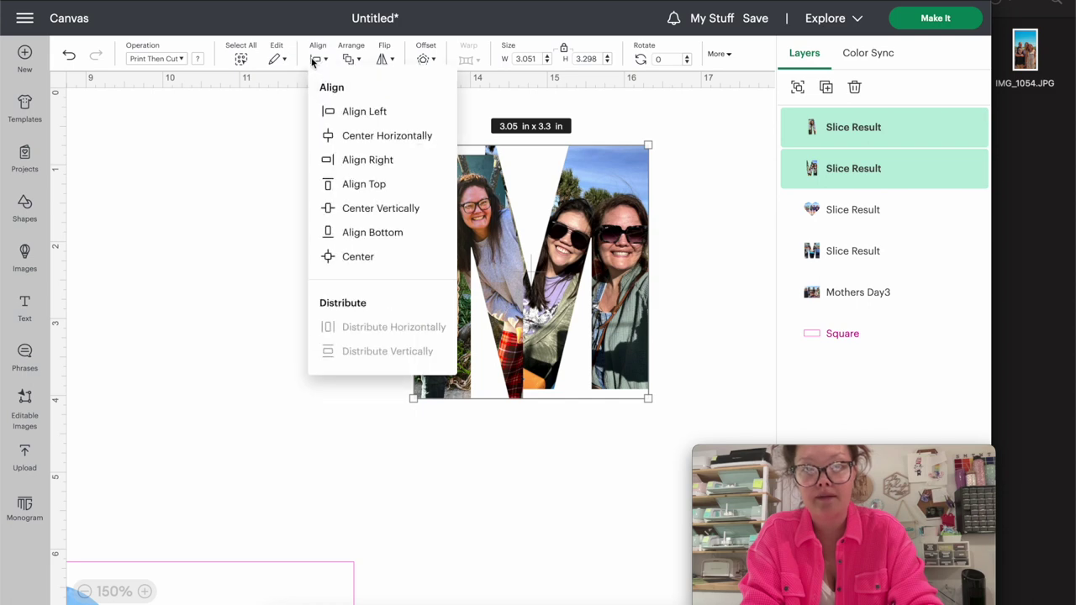
click(366, 240)
click(368, 263)
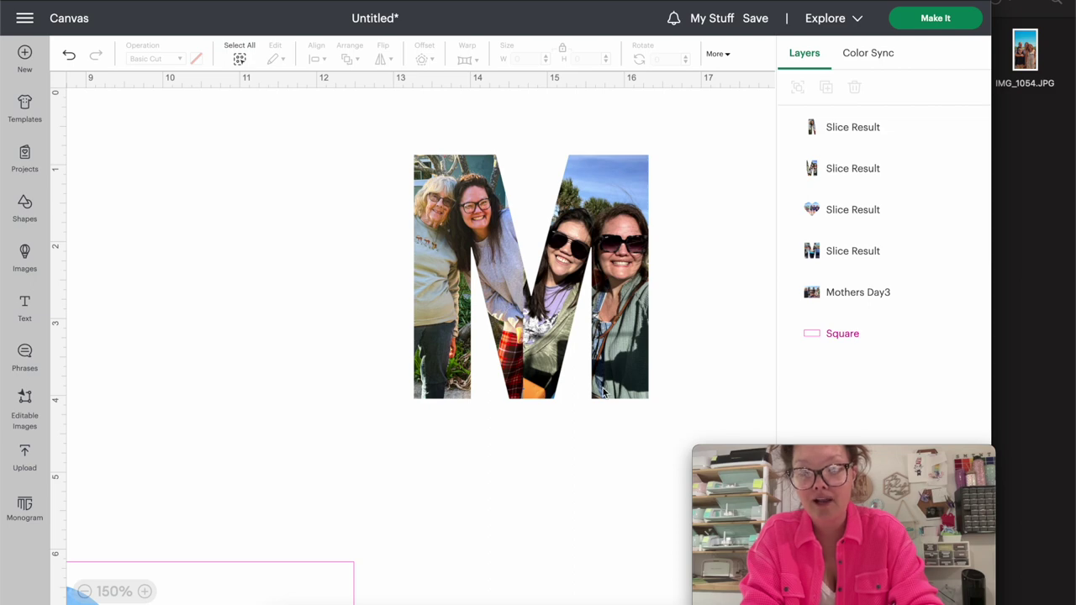
drag(318, 169, 695, 478)
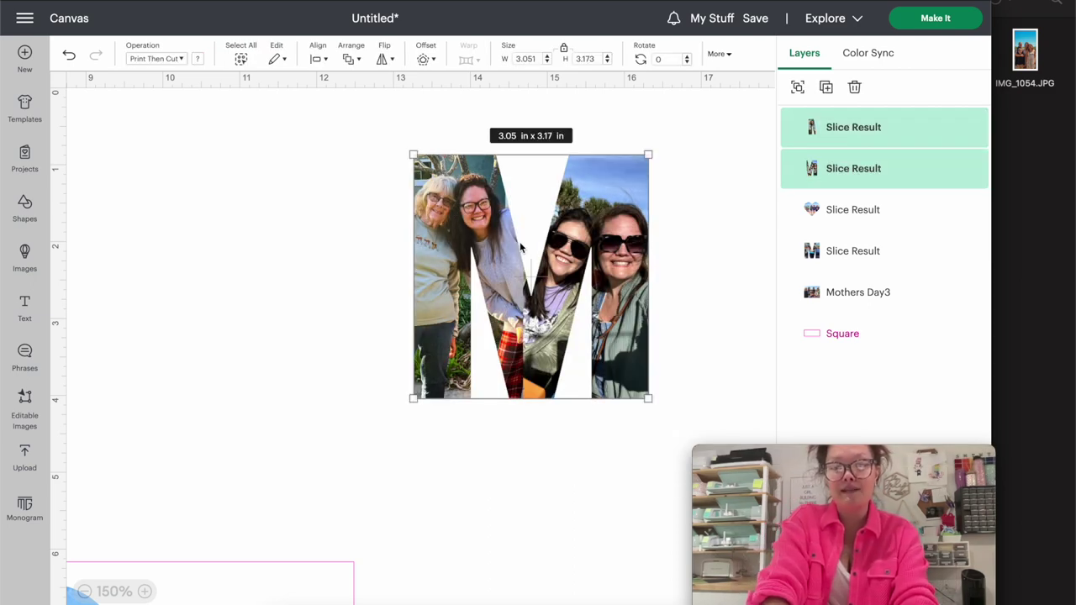
key(ctrl+g)
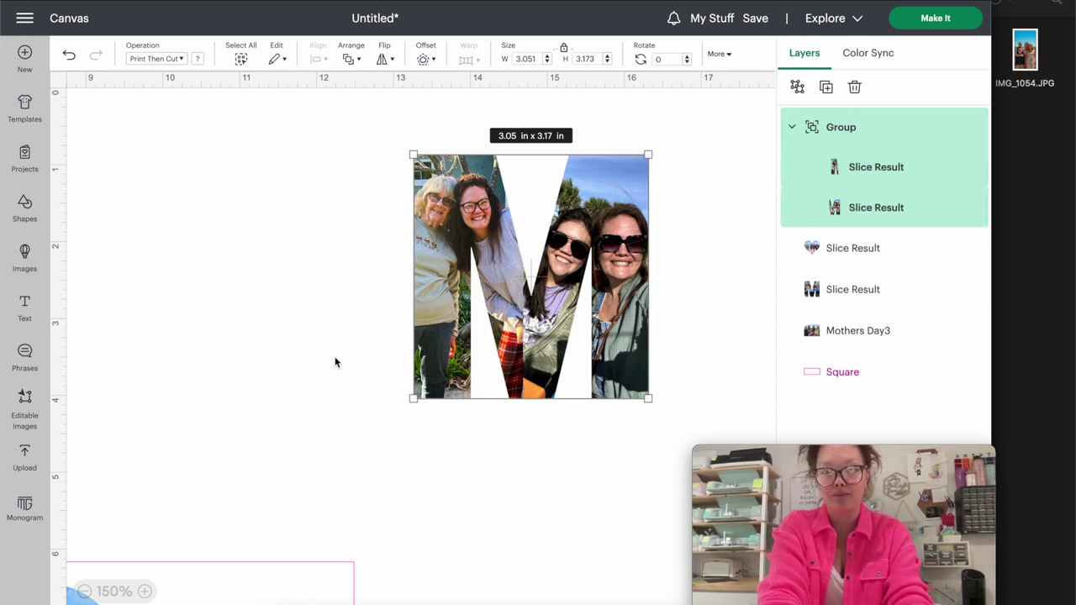
- Place the grouped two-photo M at the right end of the guide and nudge the heart toward it to even the spacing
scroll(495, 242, down, 5)
scroll(225, 380, left, 3)
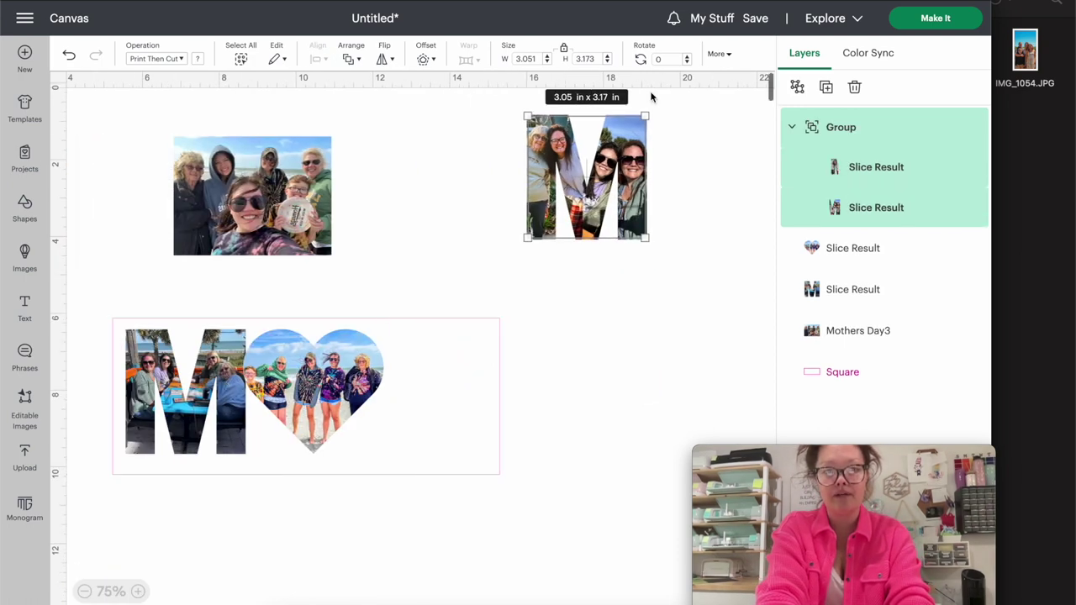
scroll(589, 168, left, 2)
drag(614, 187, 481, 412)
scroll(418, 371, up, 2)
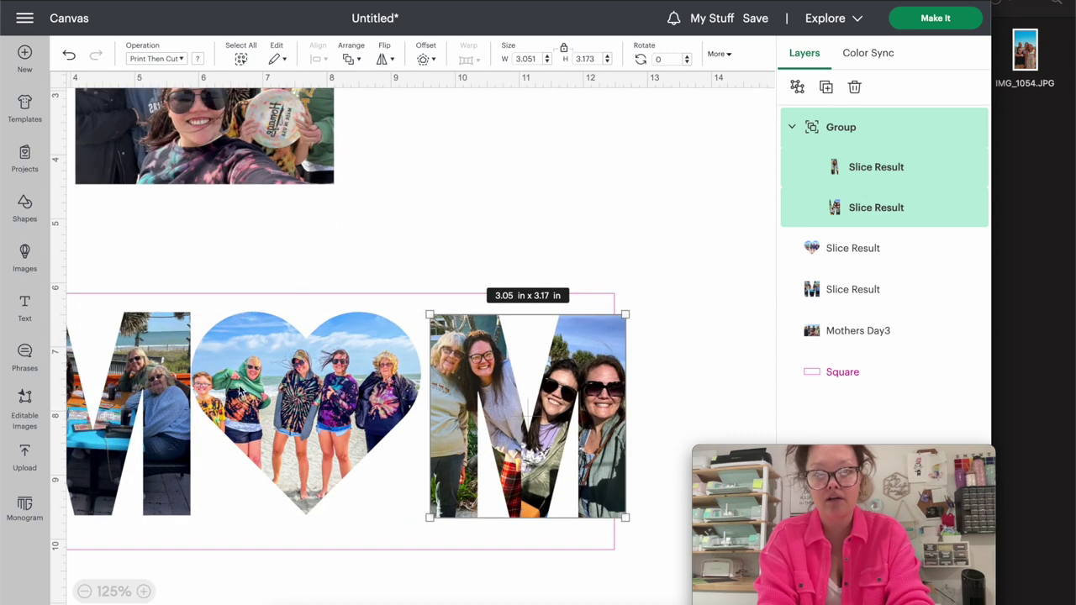
drag(256, 410, 261, 407)
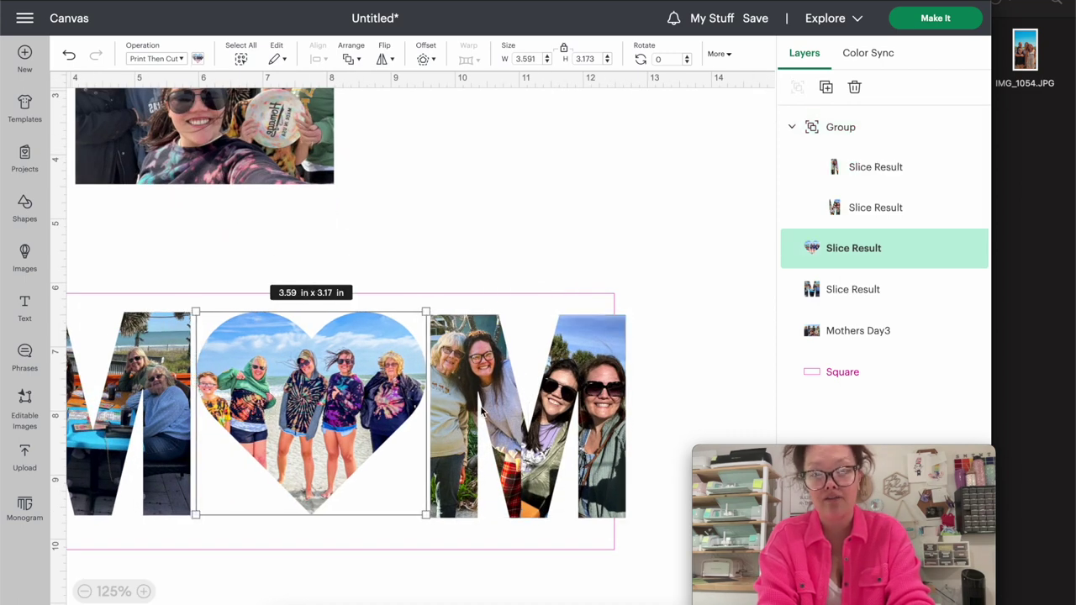
- Scale both Ms and the heart together to about 9.5 × 3.11 in and position them inside the guide rectangle
click(487, 406)
shift+click(324, 397)
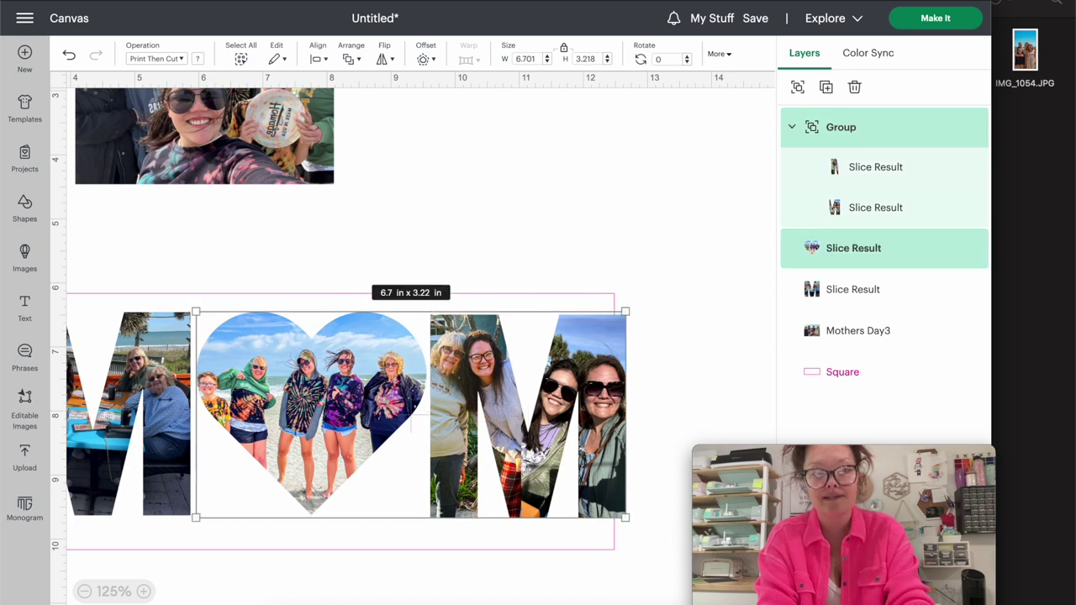
shift+click(164, 406)
drag(624, 519, 556, 474)
scroll(557, 474, left, 3)
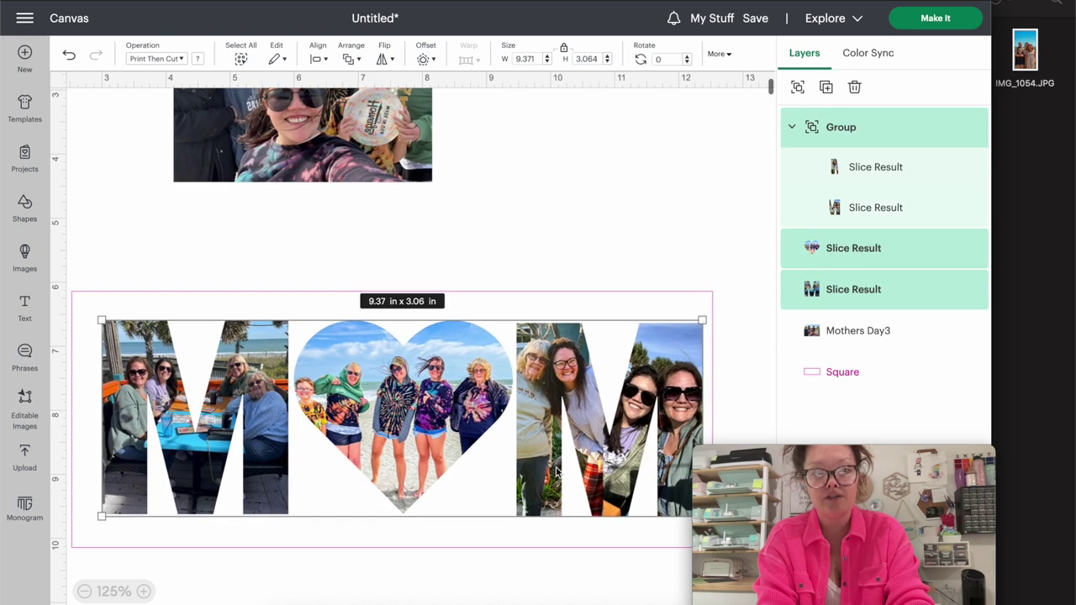
click(420, 437)
drag(421, 437, 417, 436)
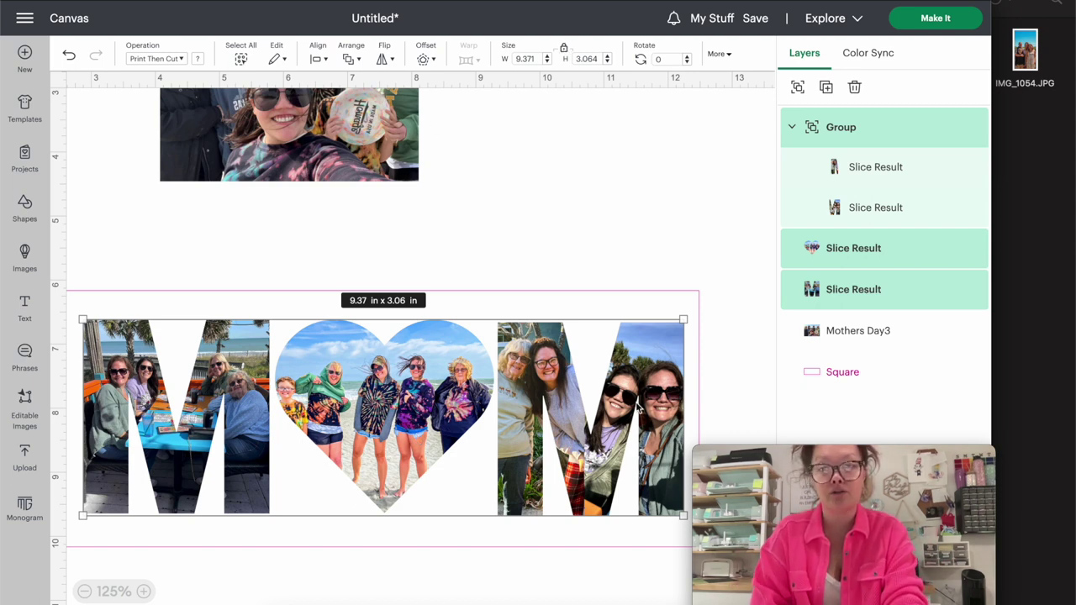
scroll(637, 408, left, 3)
scroll(637, 408, down, 2)
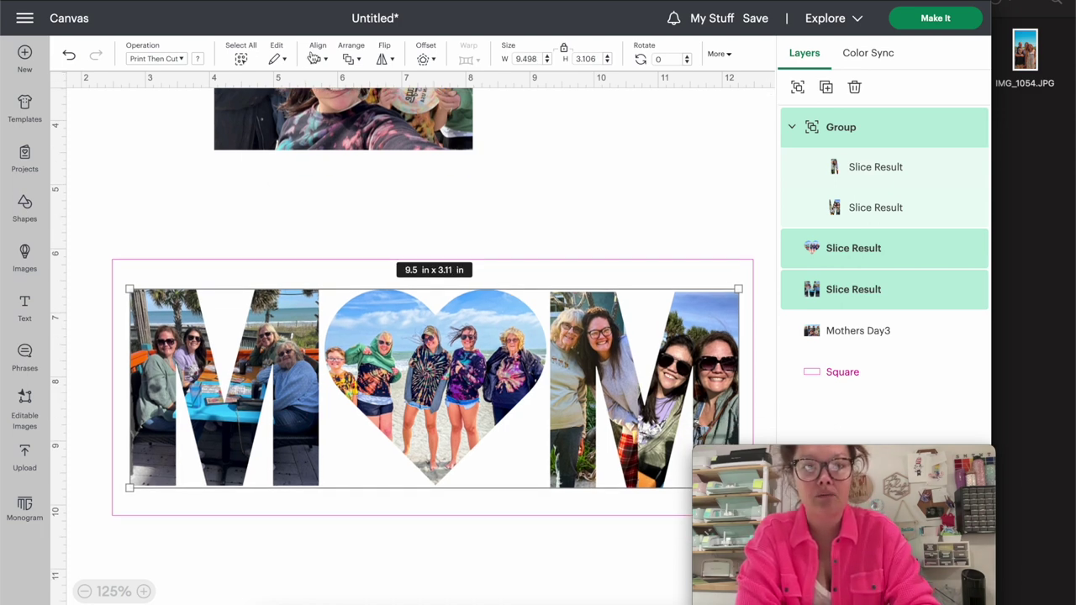
- Center both Ms and the heart vertically with each other and group them
click(315, 58)
click(327, 208)
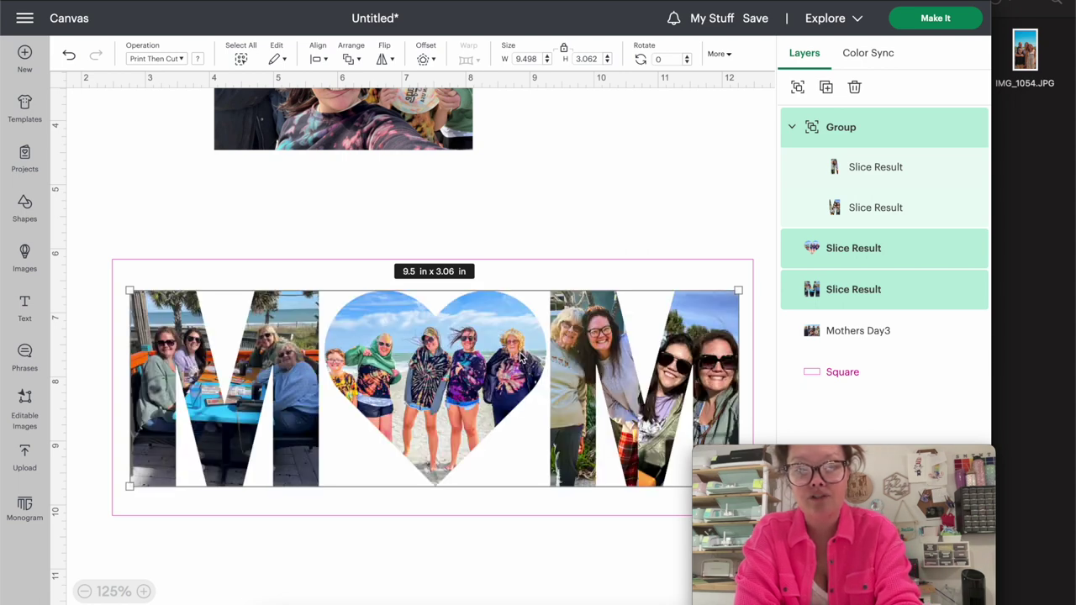
key(ctrl+g)
scroll(387, 515, down, 1)
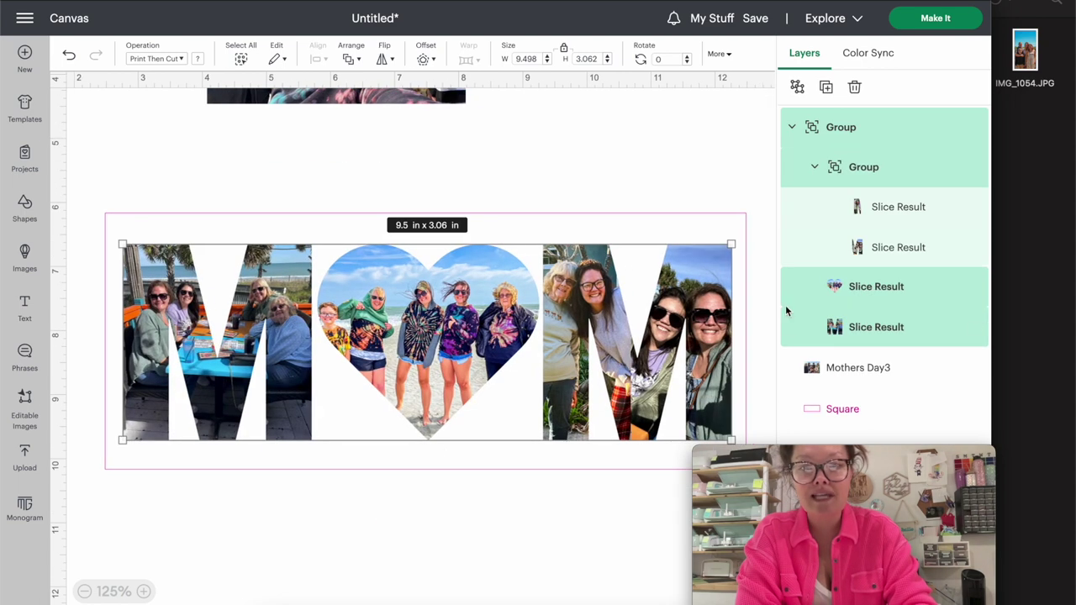
- Center the MOM group within the 10 × 4 in guide rectangle
drag(504, 551, 259, 264)
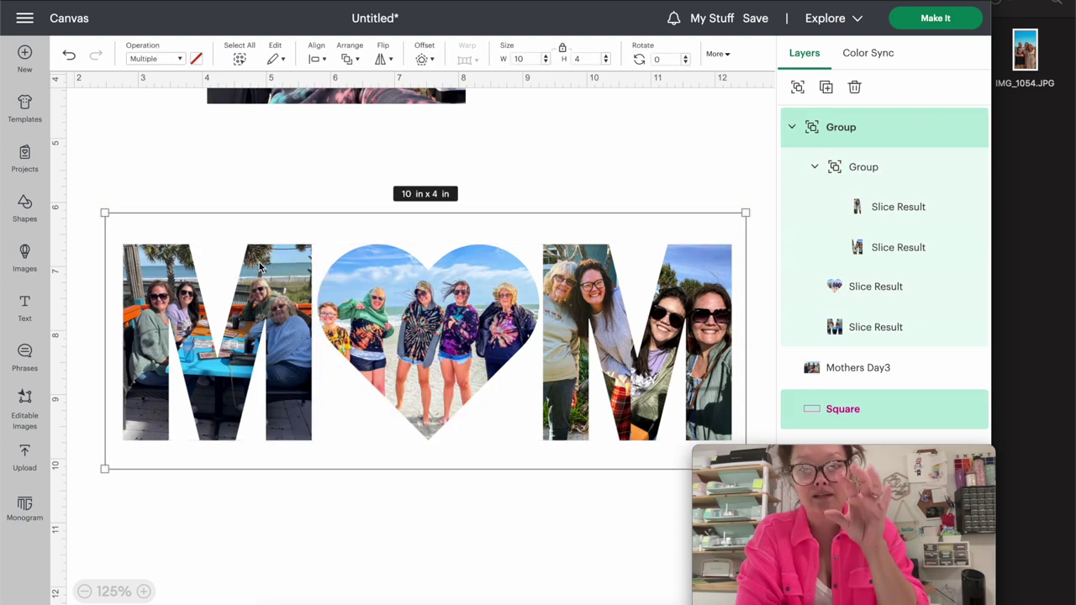
click(316, 57)
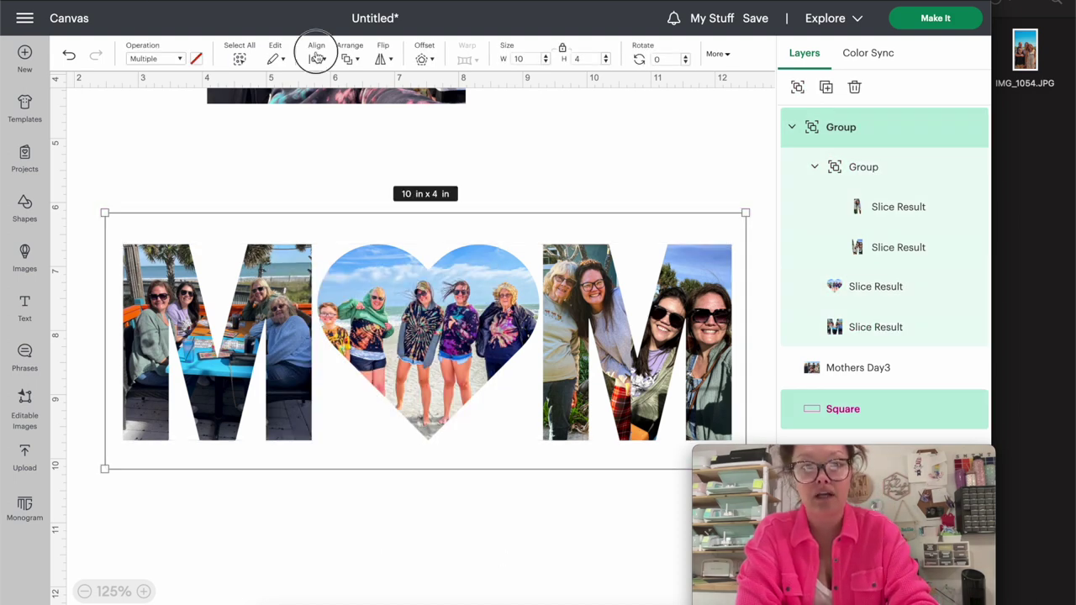
click(357, 257)
- Delete the leftover Mothers Day3 photo above the guide rectangle
scroll(342, 243, up, 3)
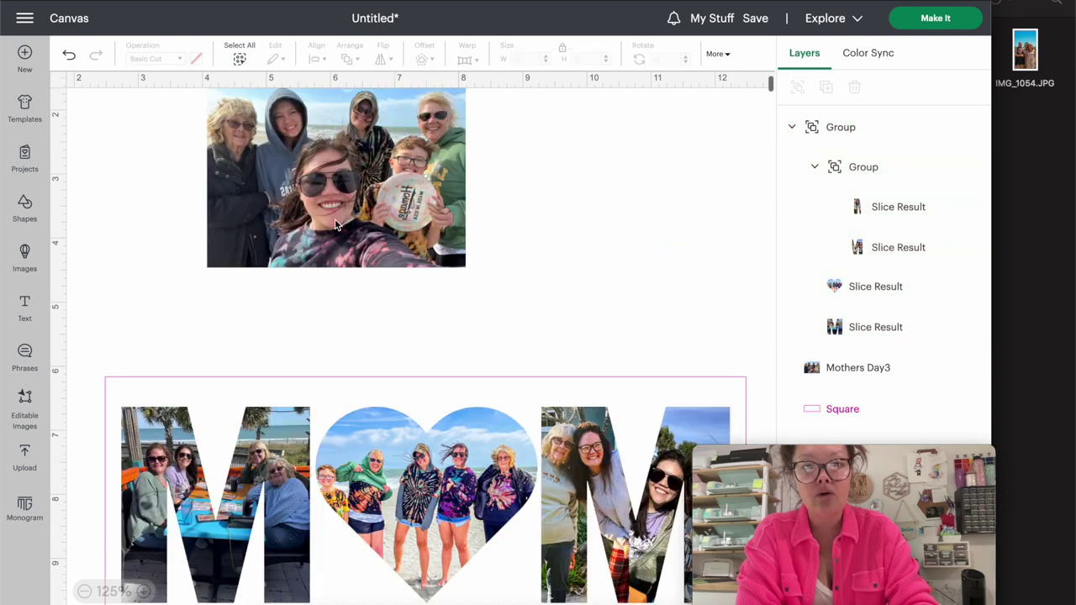
drag(336, 219, 425, 290)
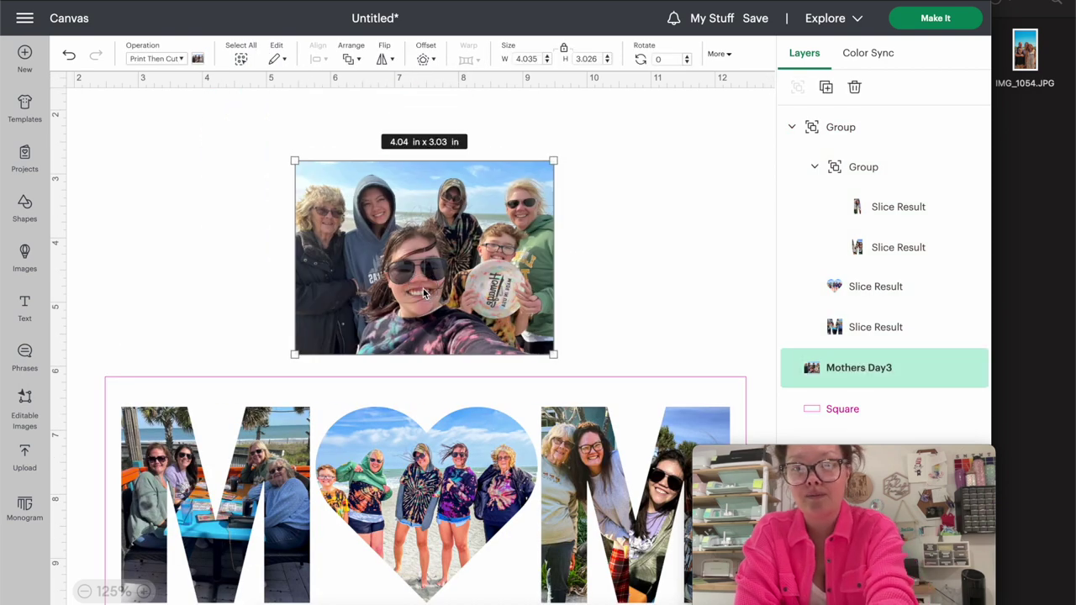
key(Delete)
scroll(423, 288, down, 2)
scroll(423, 290, down, 2)
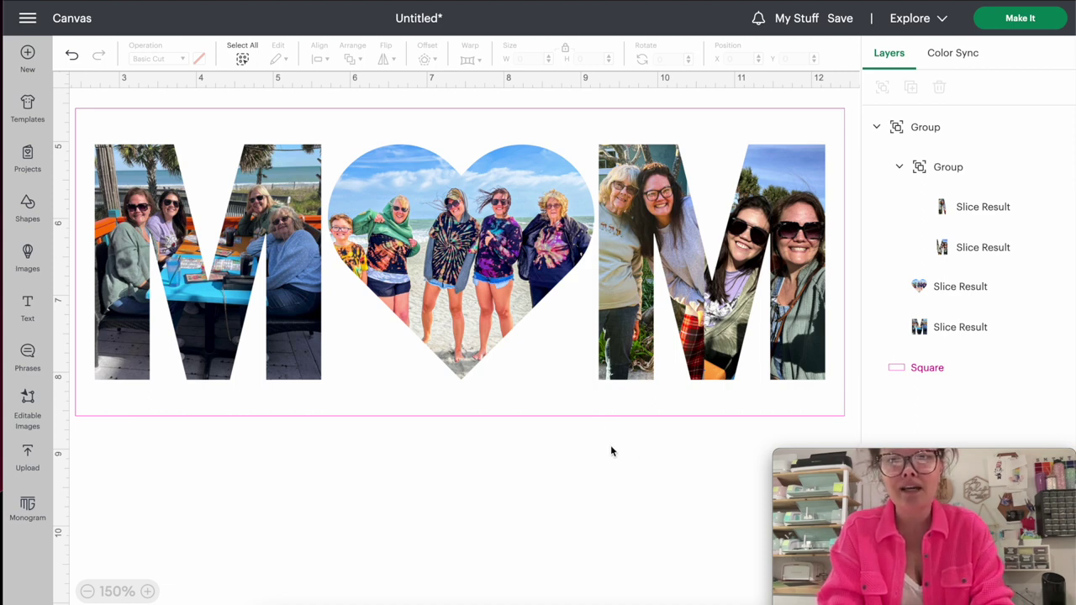
- Fit the whole MOM design in view and take a screenshot cropped to the edges of the guide rectangle
scroll(611, 448, left, 1)
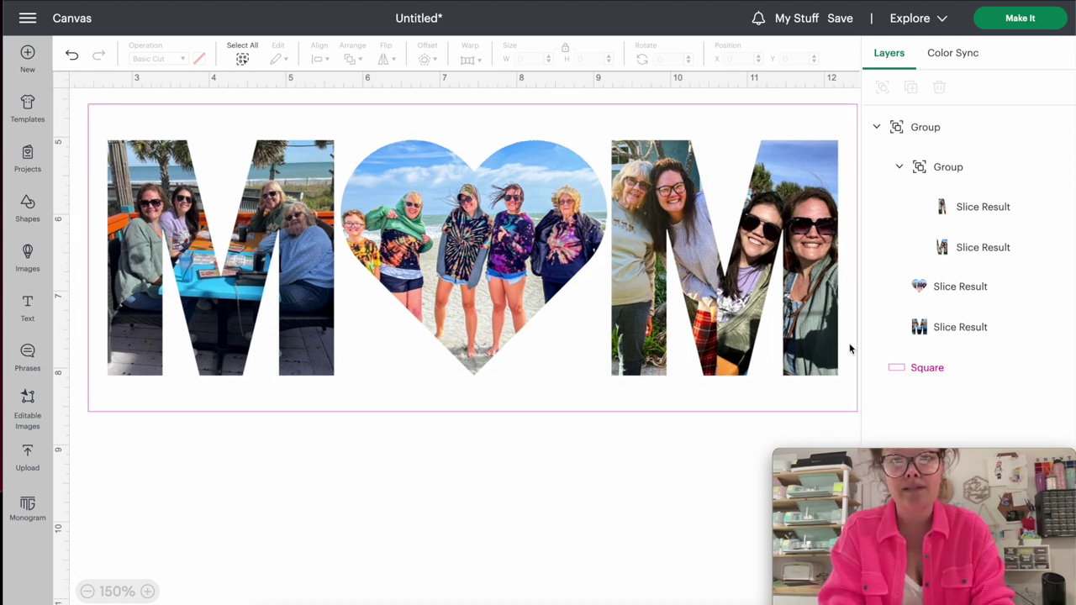
click(146, 591)
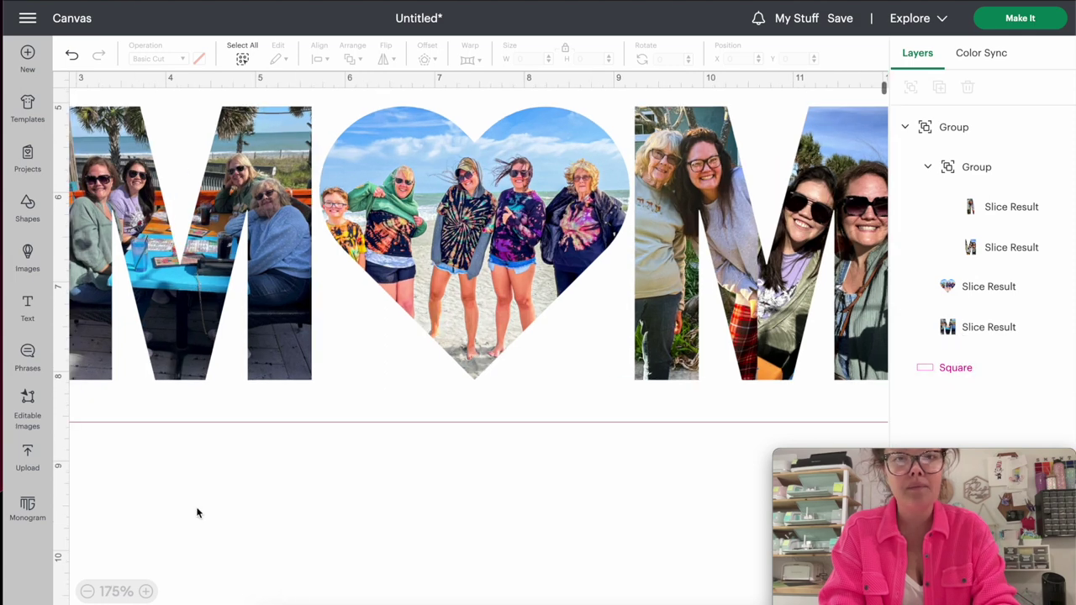
click(87, 591)
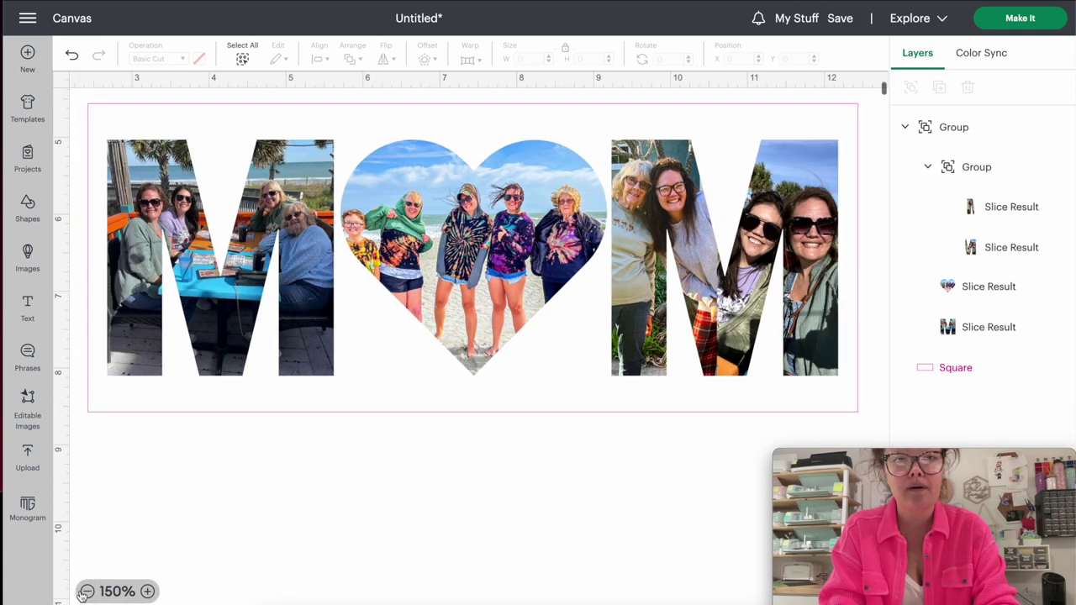
scroll(107, 463, up, 2)
scroll(107, 461, down, 1)
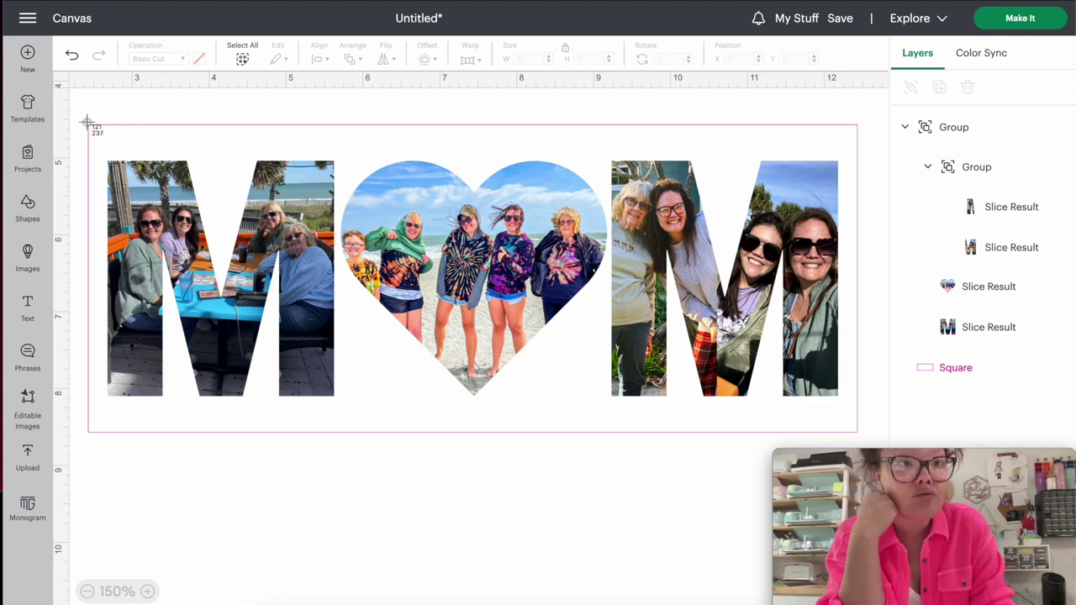
drag(86, 124, 858, 438)
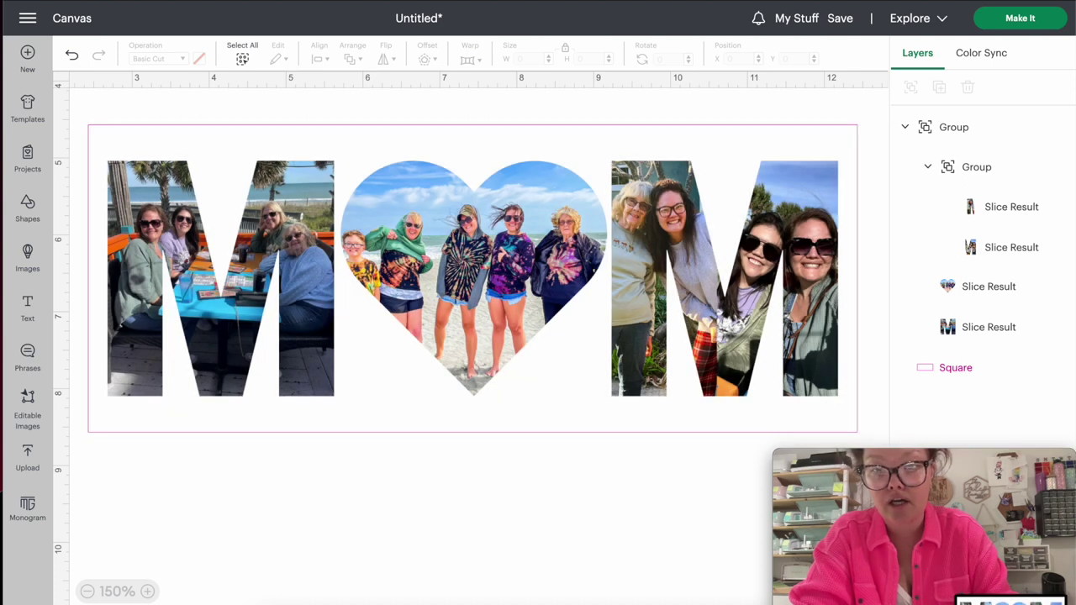
- Switch to a blank Pages document and insert the captured MOM screenshot near the top of the page
click(698, 599)
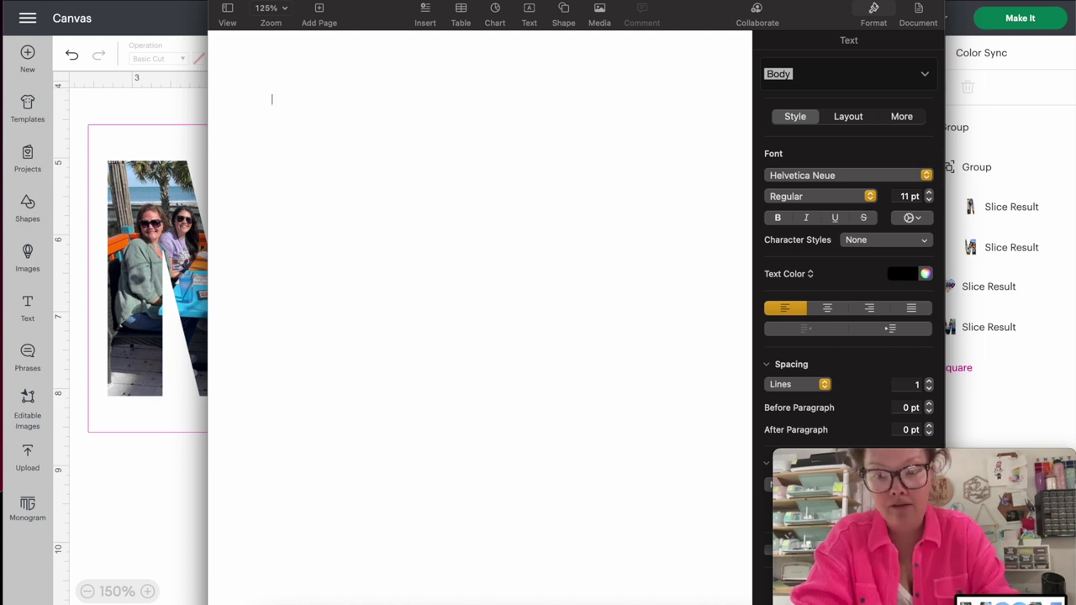
right_click(885, 366)
click(272, 99)
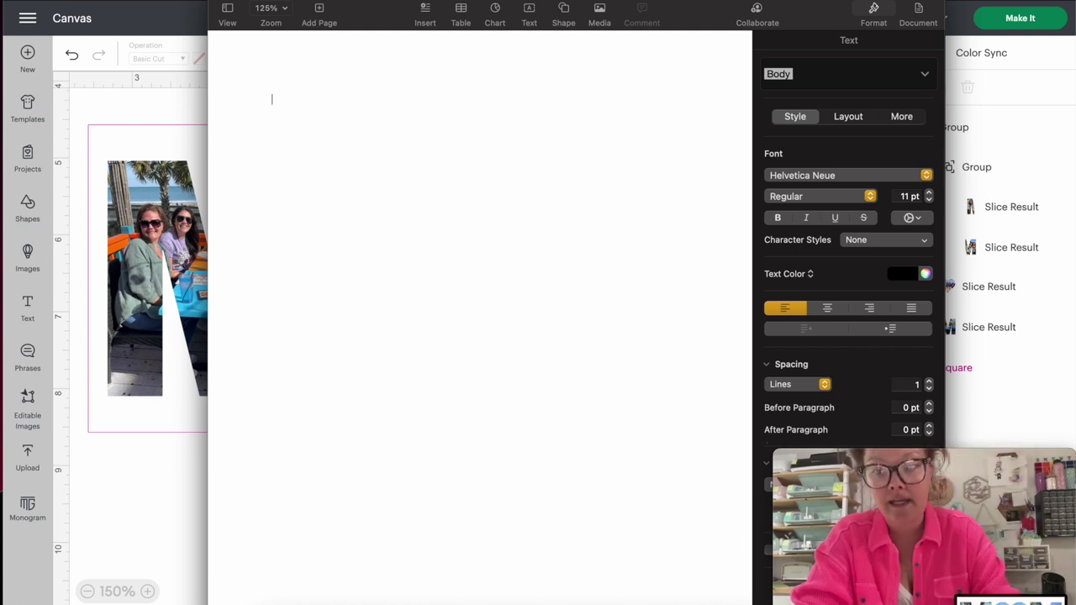
drag(1009, 555, 474, 250)
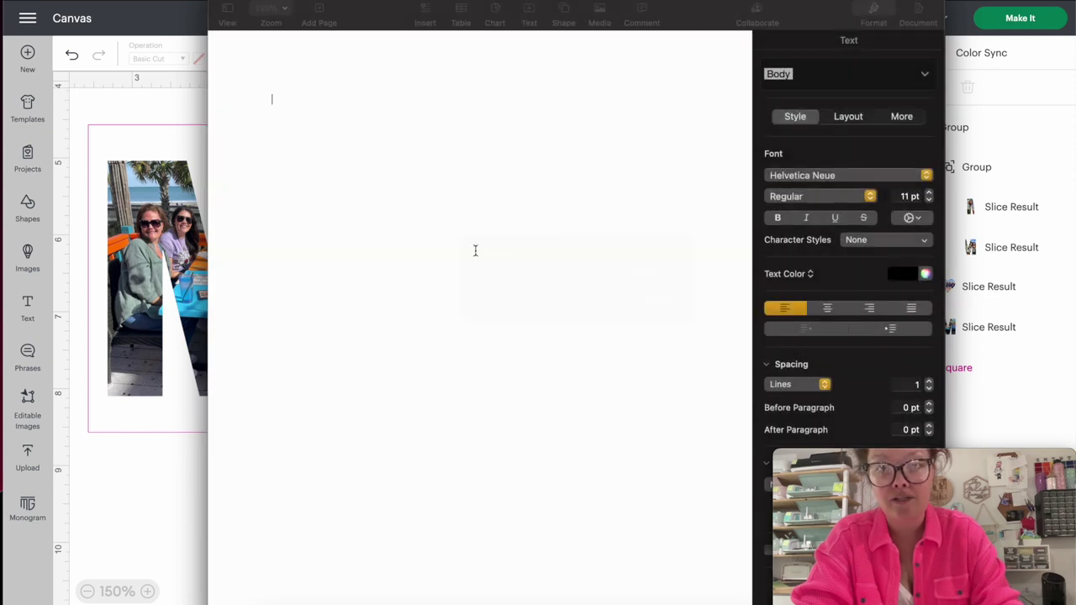
drag(420, 142, 479, 139)
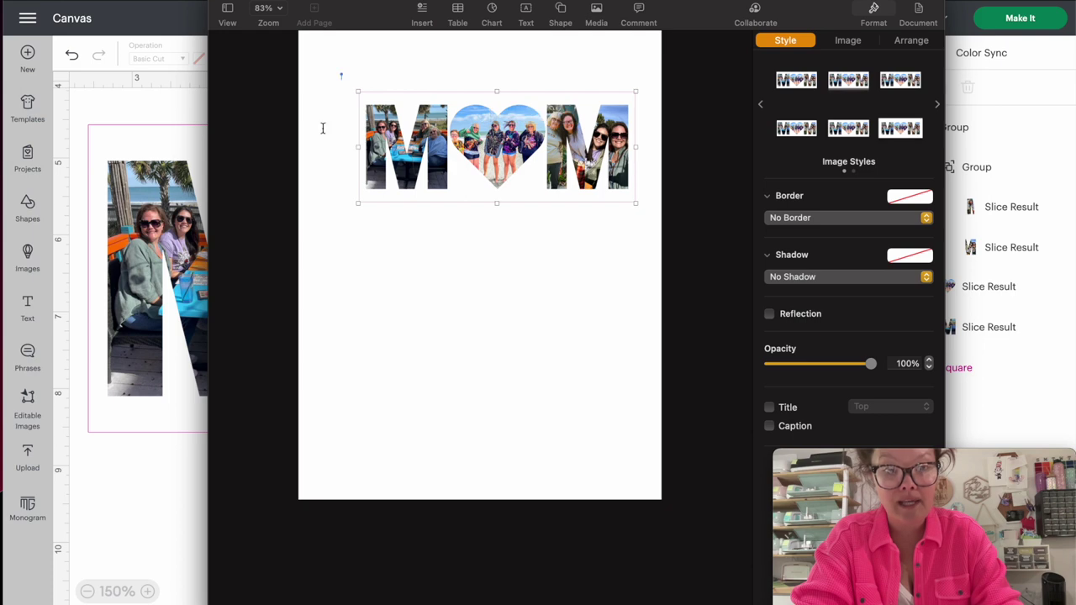
- Switch to Cricut Design Space to check the guide rectangle's size, and return to the Pages document
click(121, 130)
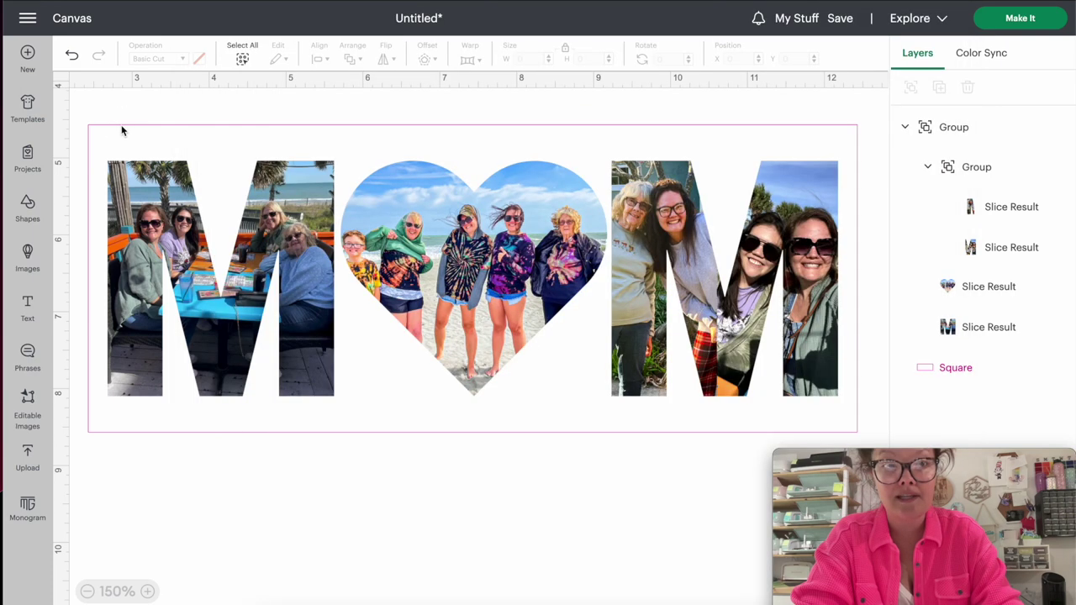
click(119, 124)
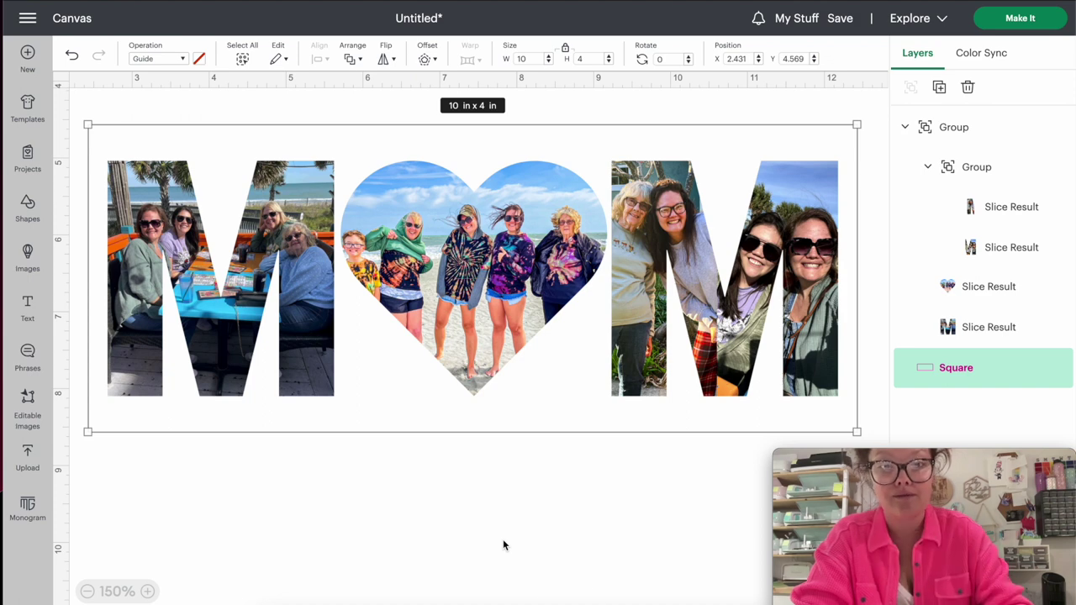
click(569, 602)
- Set the MOM image's width to 10 in with its proportions constrained
drag(496, 161, 483, 159)
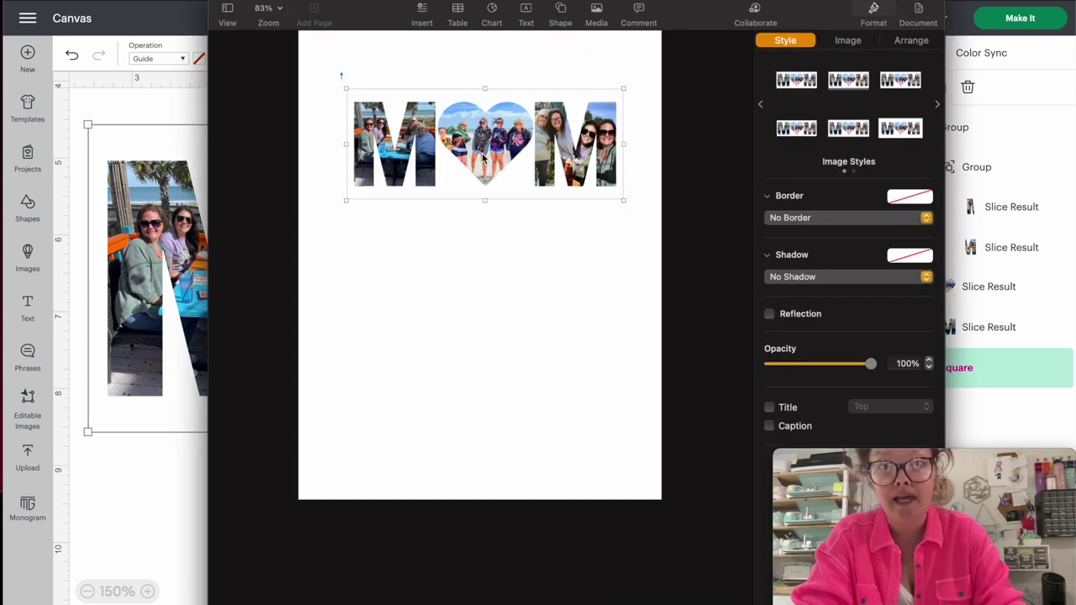
click(916, 14)
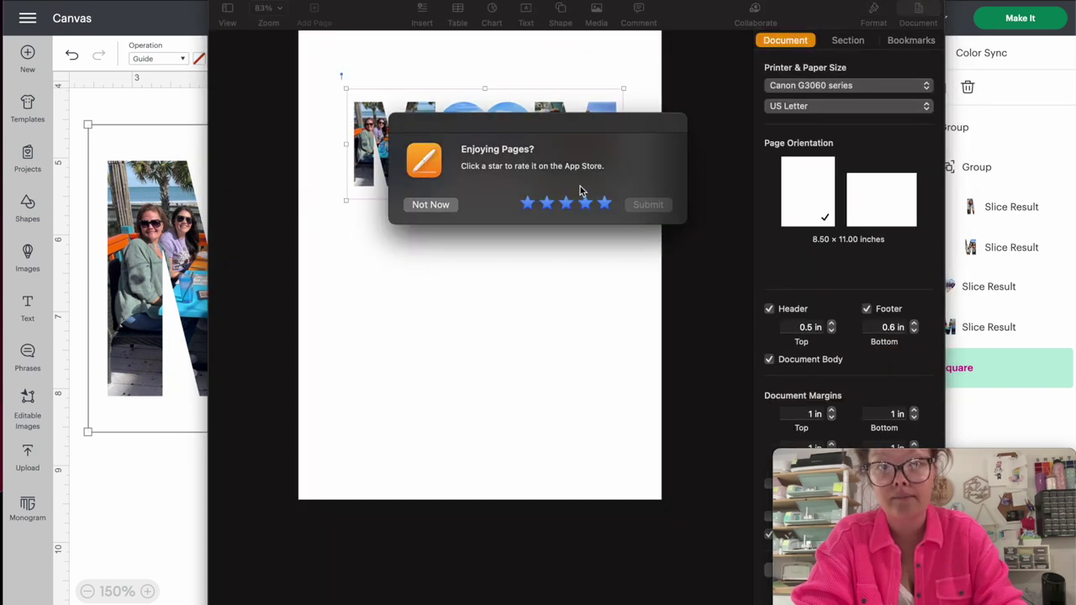
click(874, 14)
click(911, 40)
click(827, 282)
text(1)
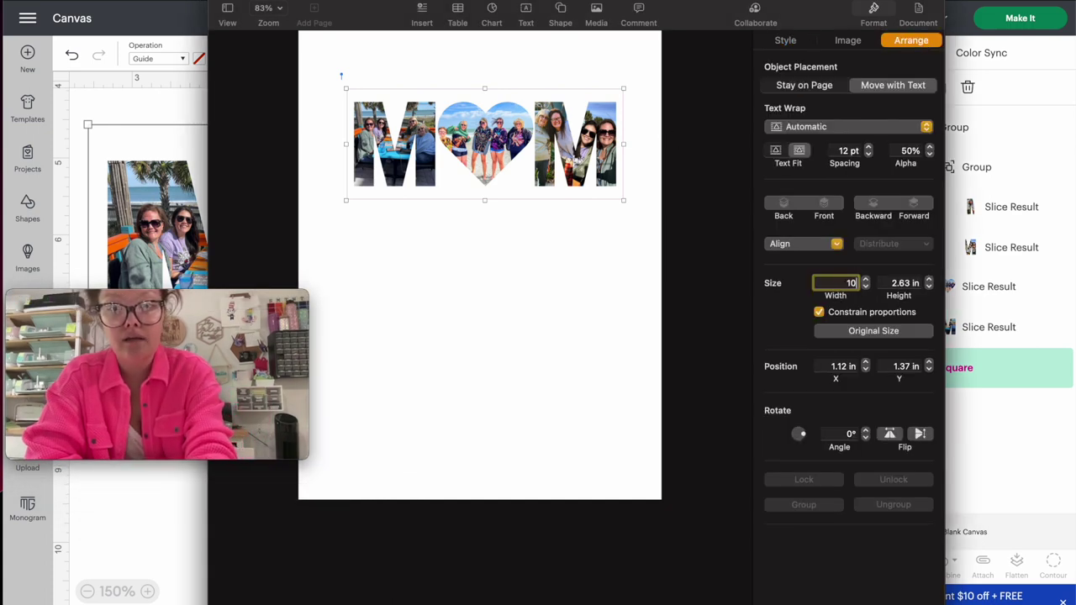
text(0)
key(Tab)
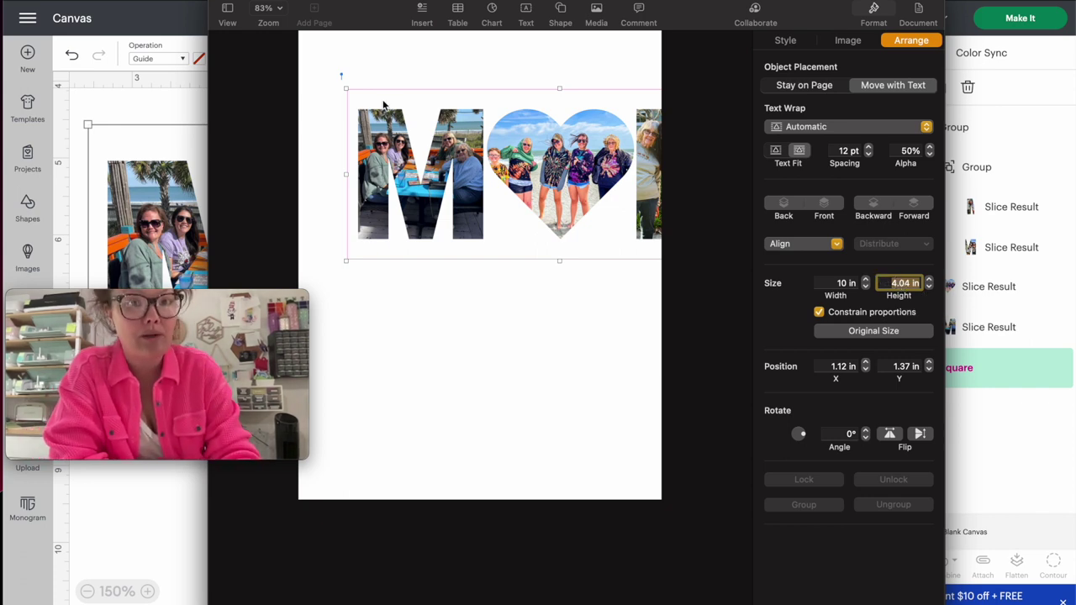
- Rotate the MOM image 90° and place it along the page's left side at about X 0.21 in, Y 0.3 in
drag(468, 146, 413, 150)
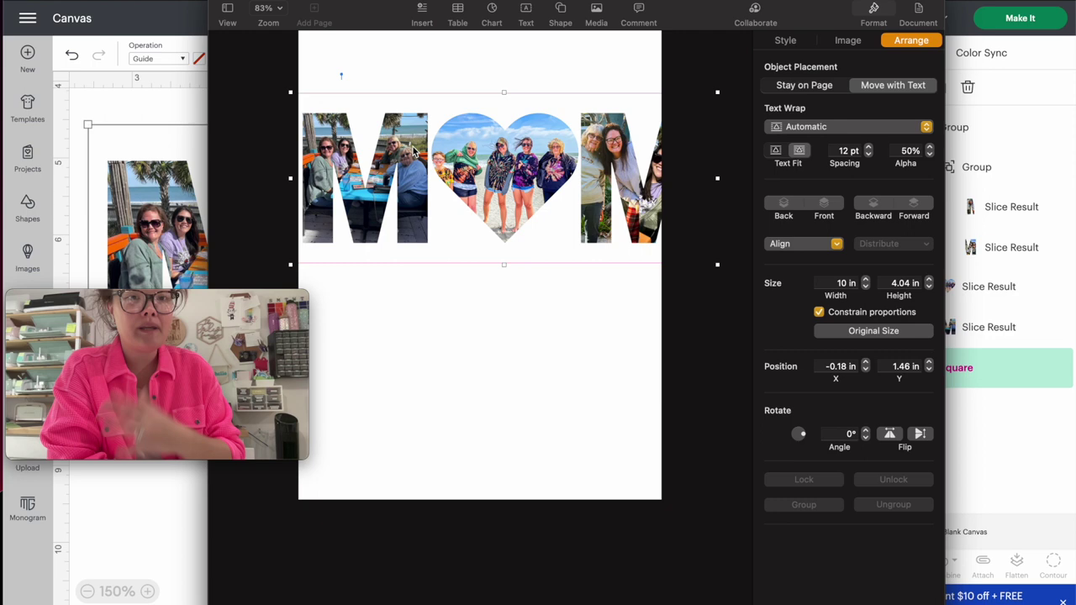
click(831, 434)
key(Return)
drag(504, 336, 399, 338)
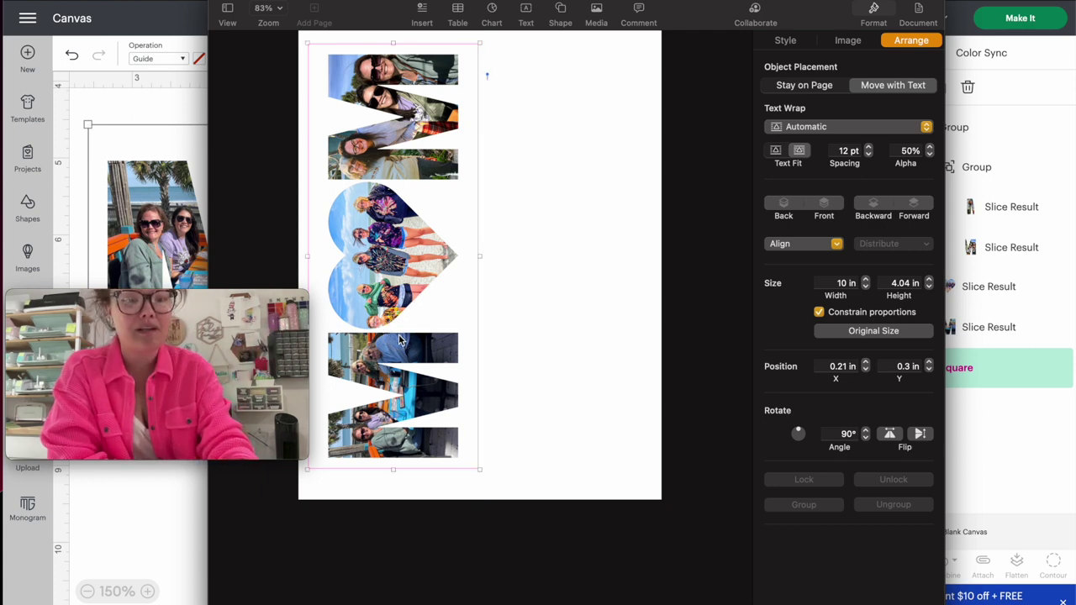
- Duplicate the rotated MOM image and place the copy beside the original, level with it on the same page
key(Right)
key(Down)
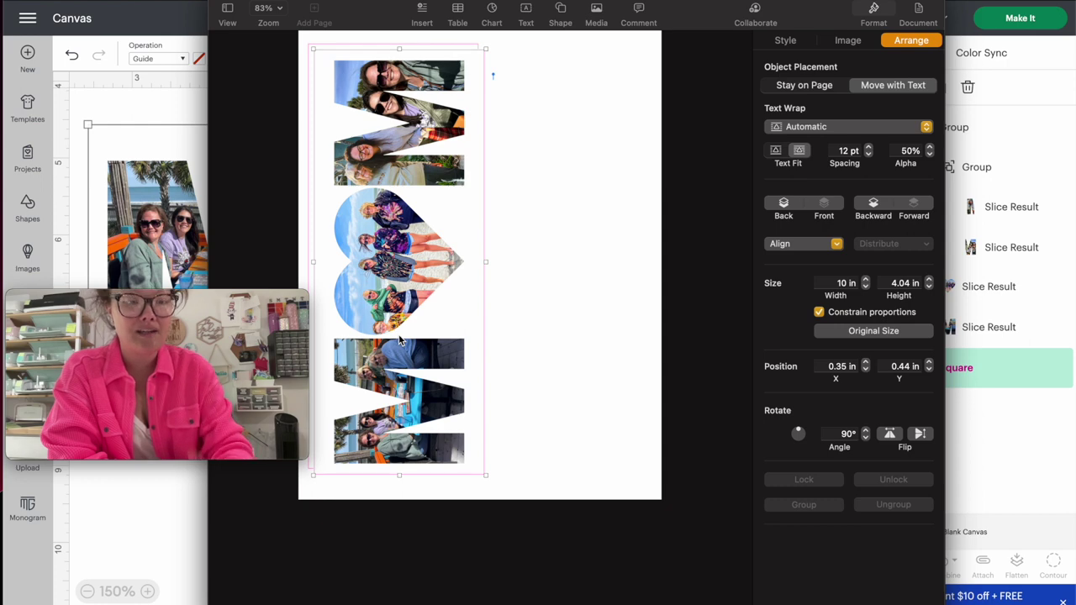
drag(399, 271, 566, 236)
click(586, 470)
scroll(586, 470, down, 1)
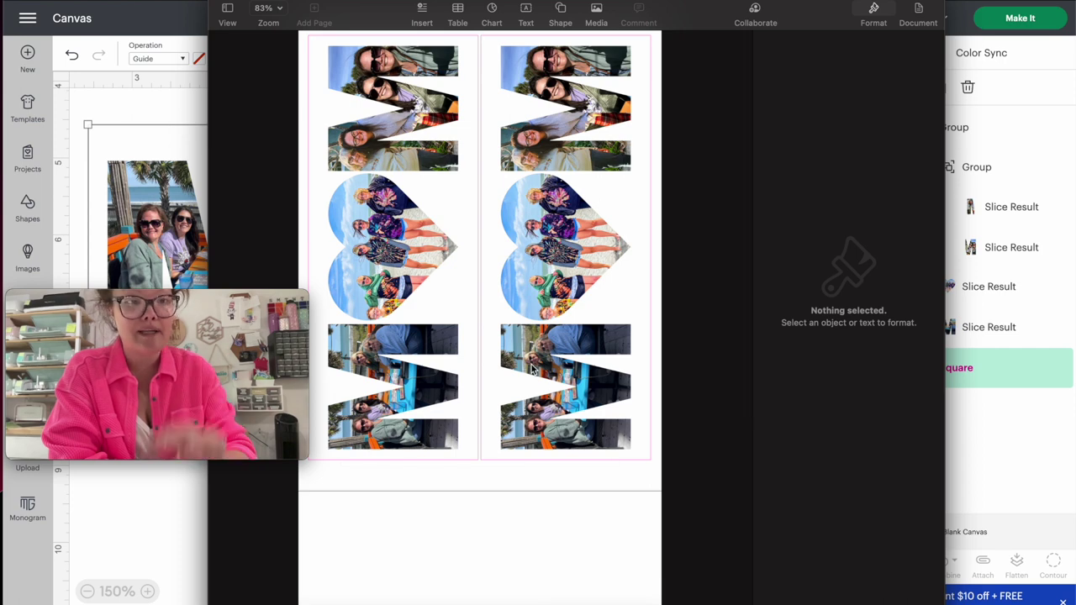
click(532, 363)
click(404, 294)
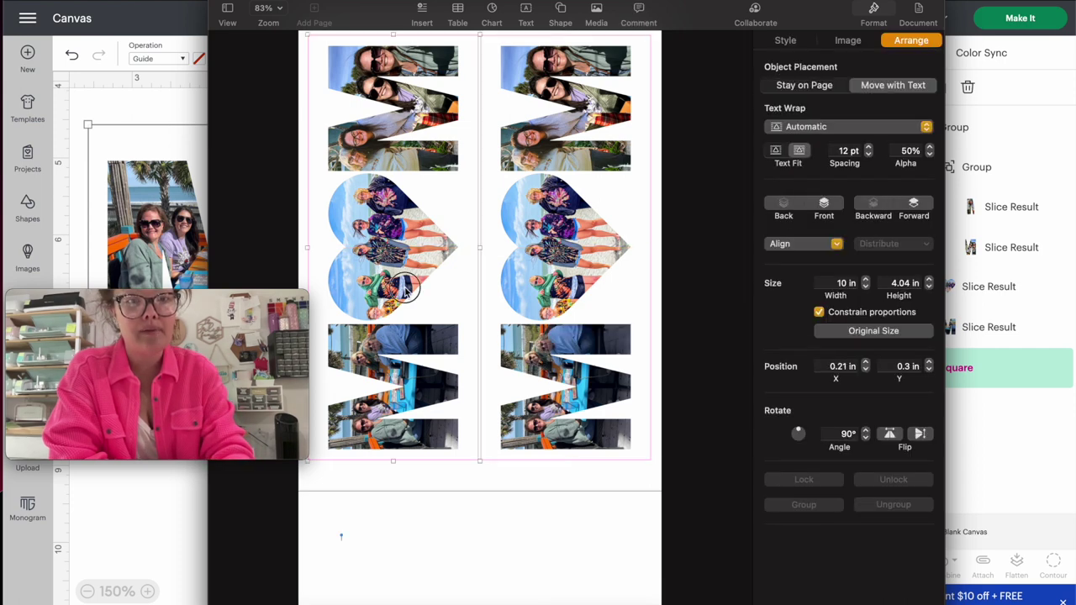
click(712, 331)
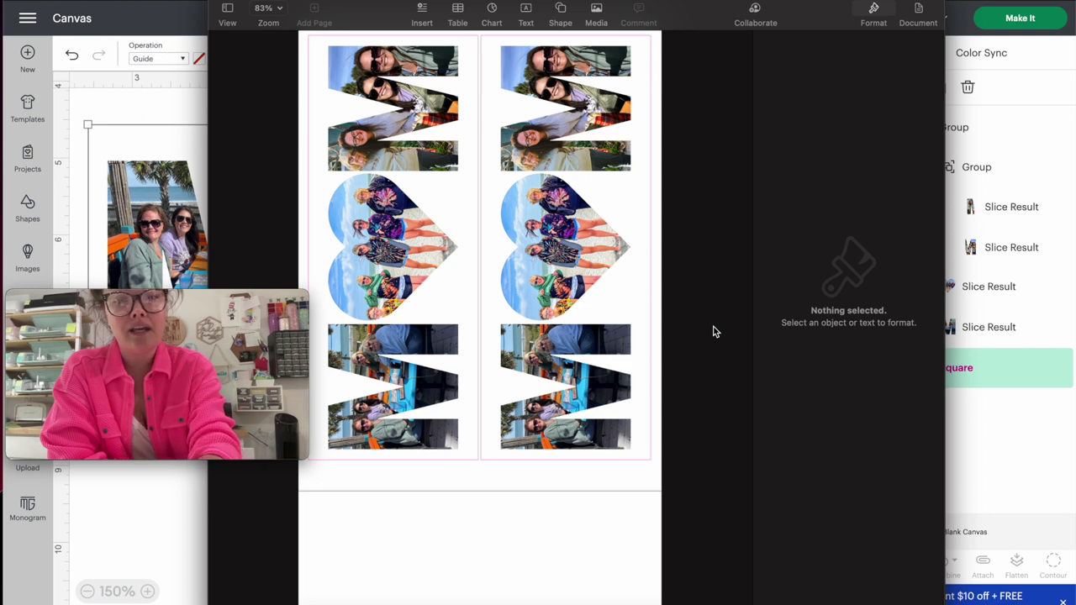
- Set up printing on the EPSON ET-2720 Series with the Sublimation print preset and Photo Matte Paper as the media type
key(super+p)
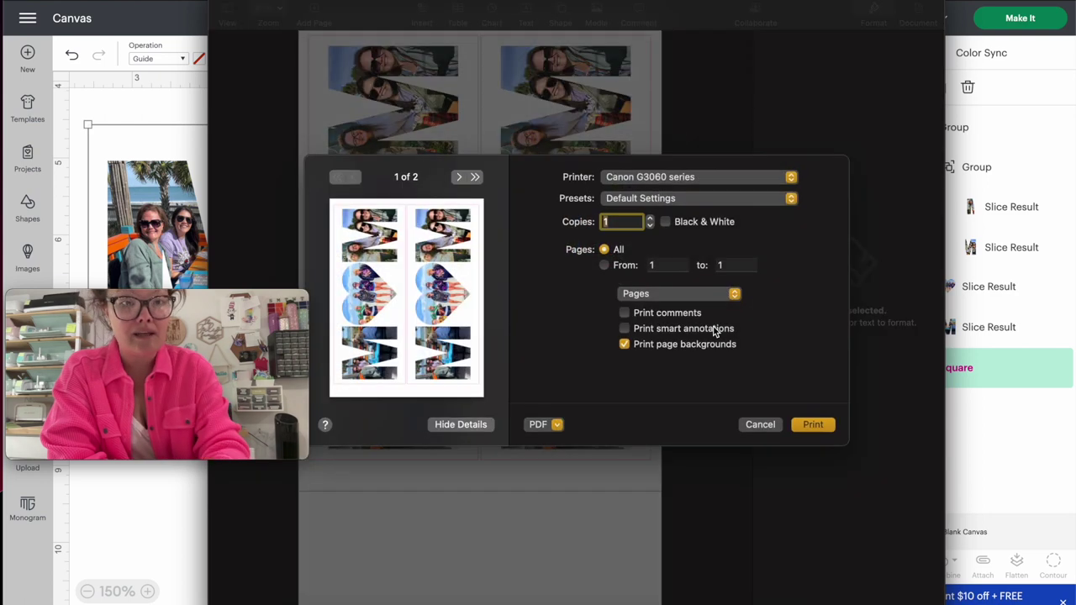
click(697, 175)
click(643, 242)
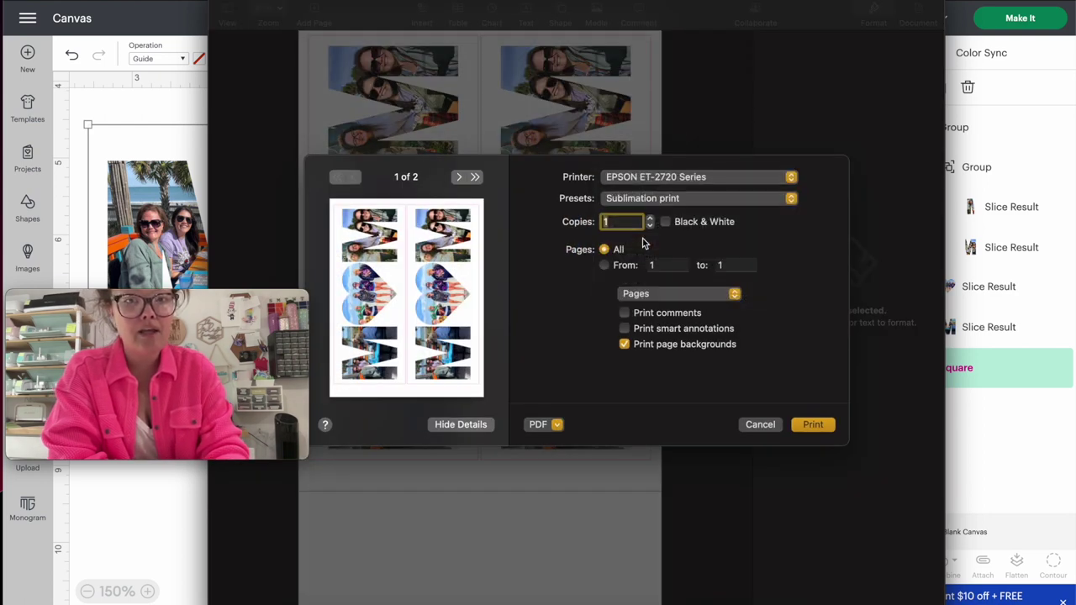
click(662, 298)
click(643, 315)
click(643, 321)
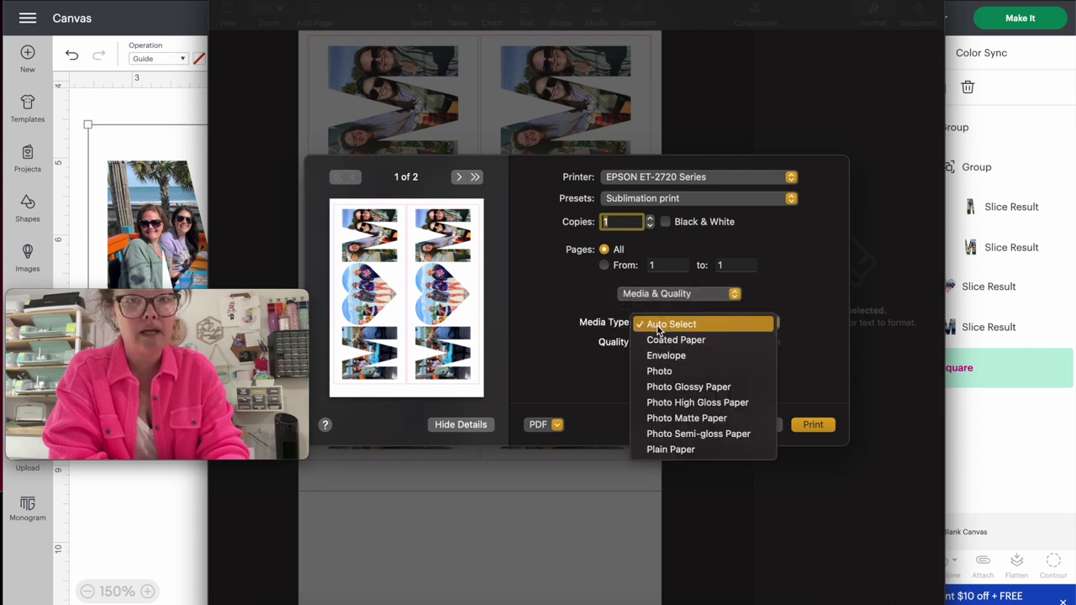
click(658, 418)
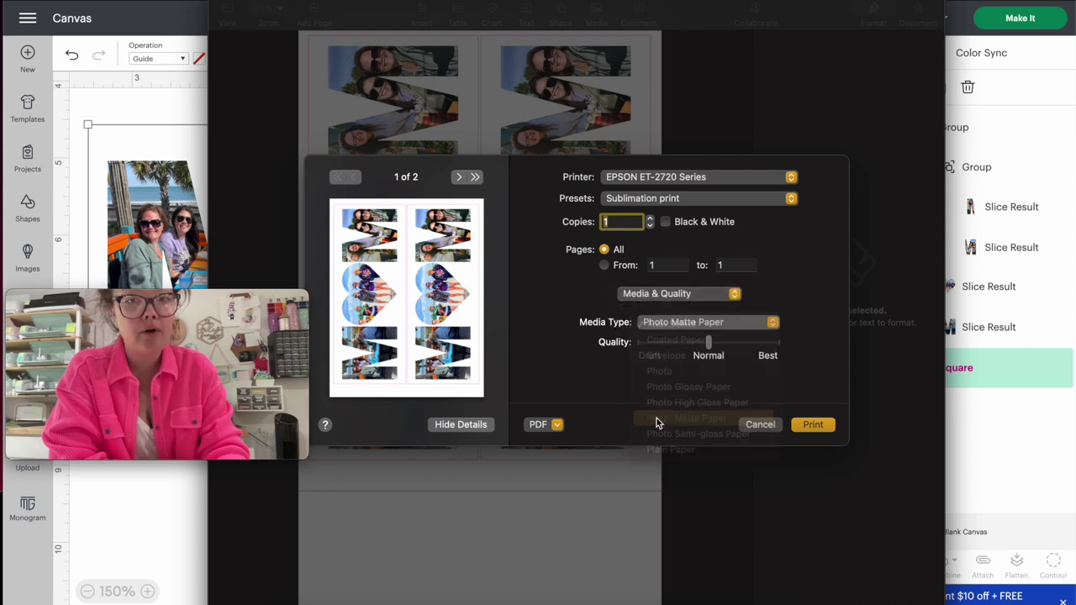
- Flip the layout horizontally, limit the print range to page 1 only, and print
click(645, 294)
click(626, 312)
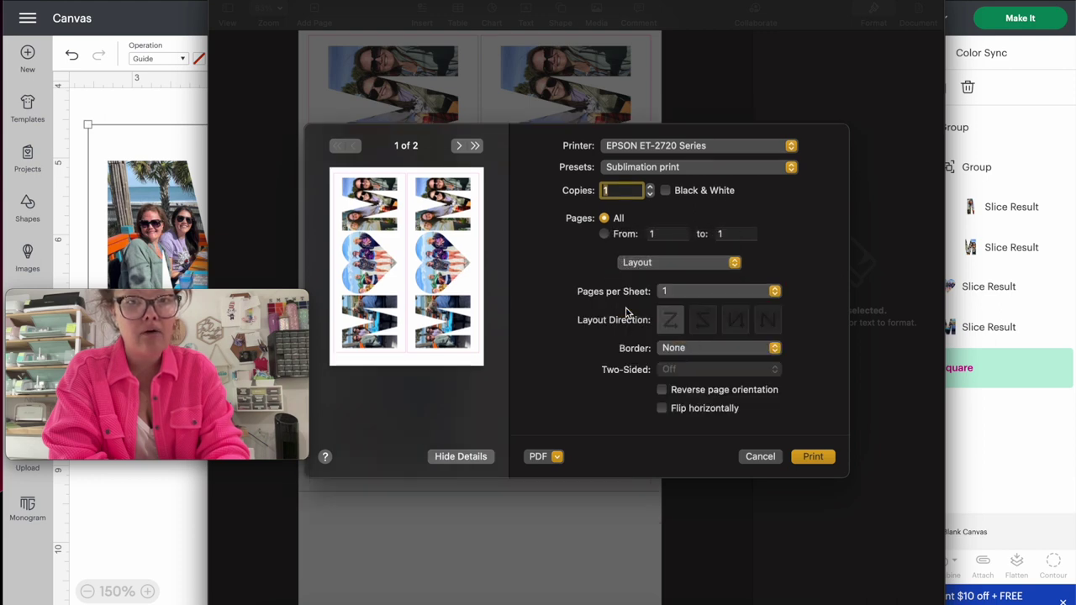
click(661, 409)
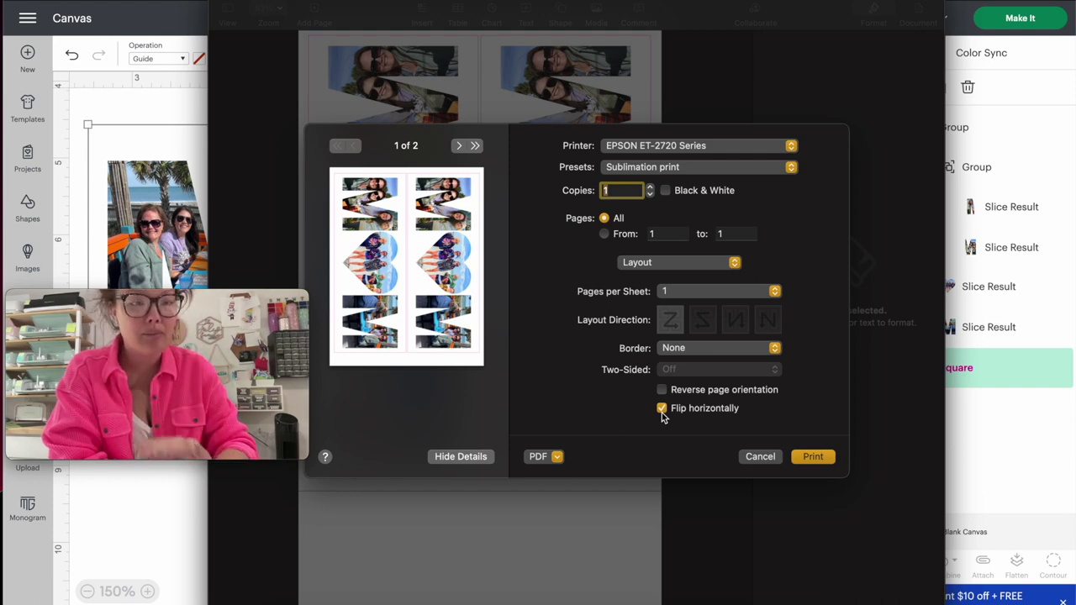
click(605, 235)
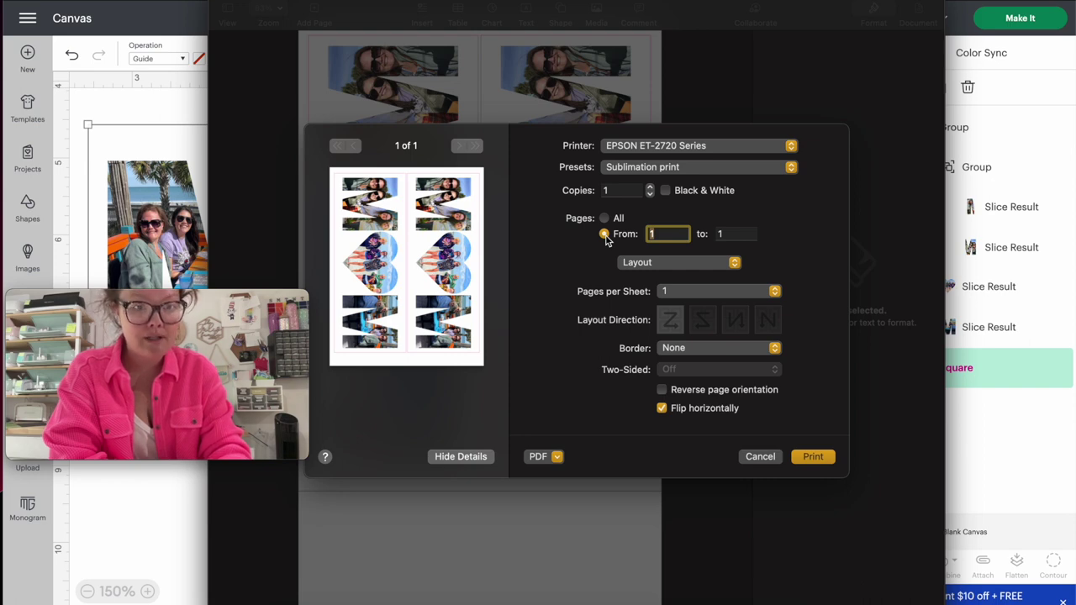
click(812, 456)
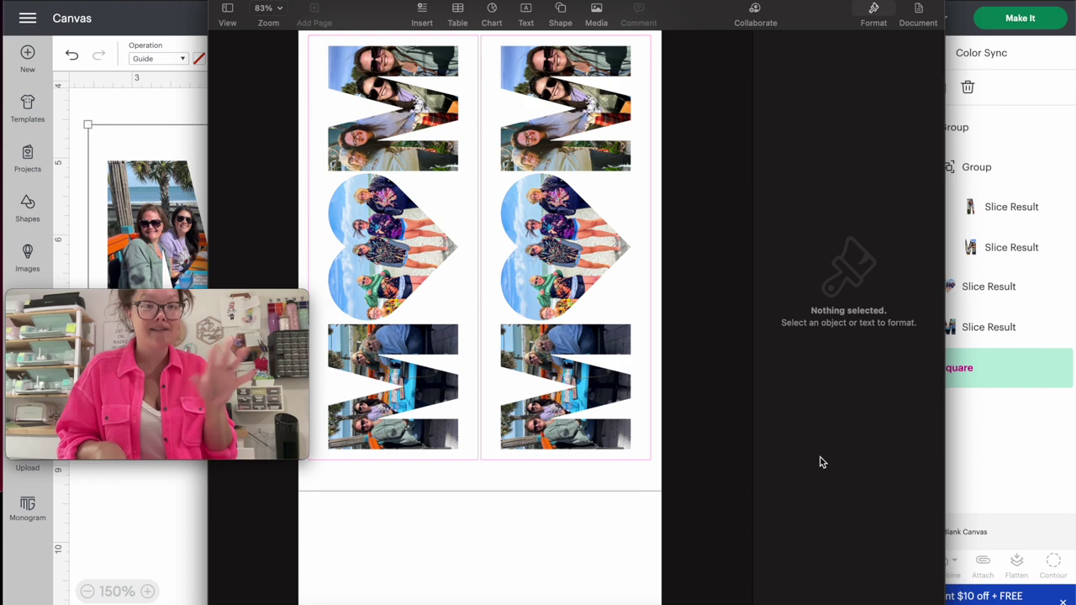